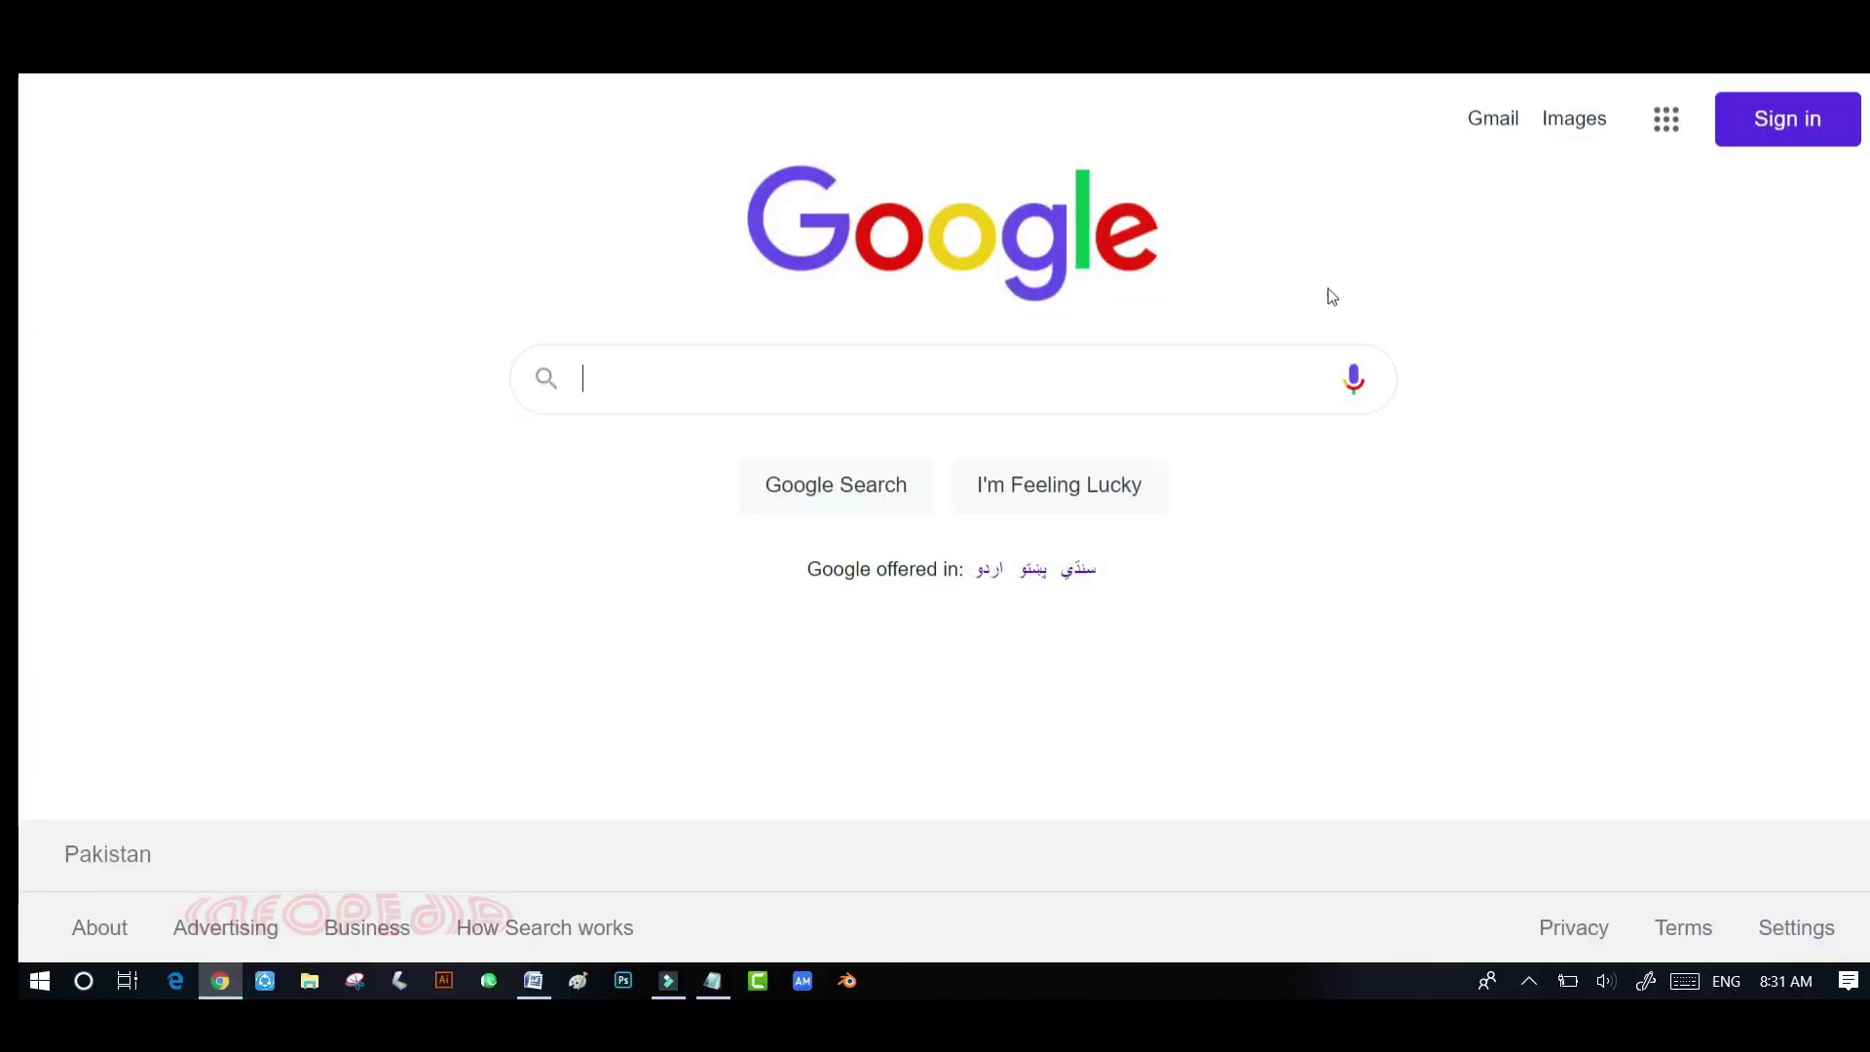
# - Search Google for 'blogger' and open the official Blogger.com result
pyautogui.click(1040, 399)
pyautogui.write('blogger')
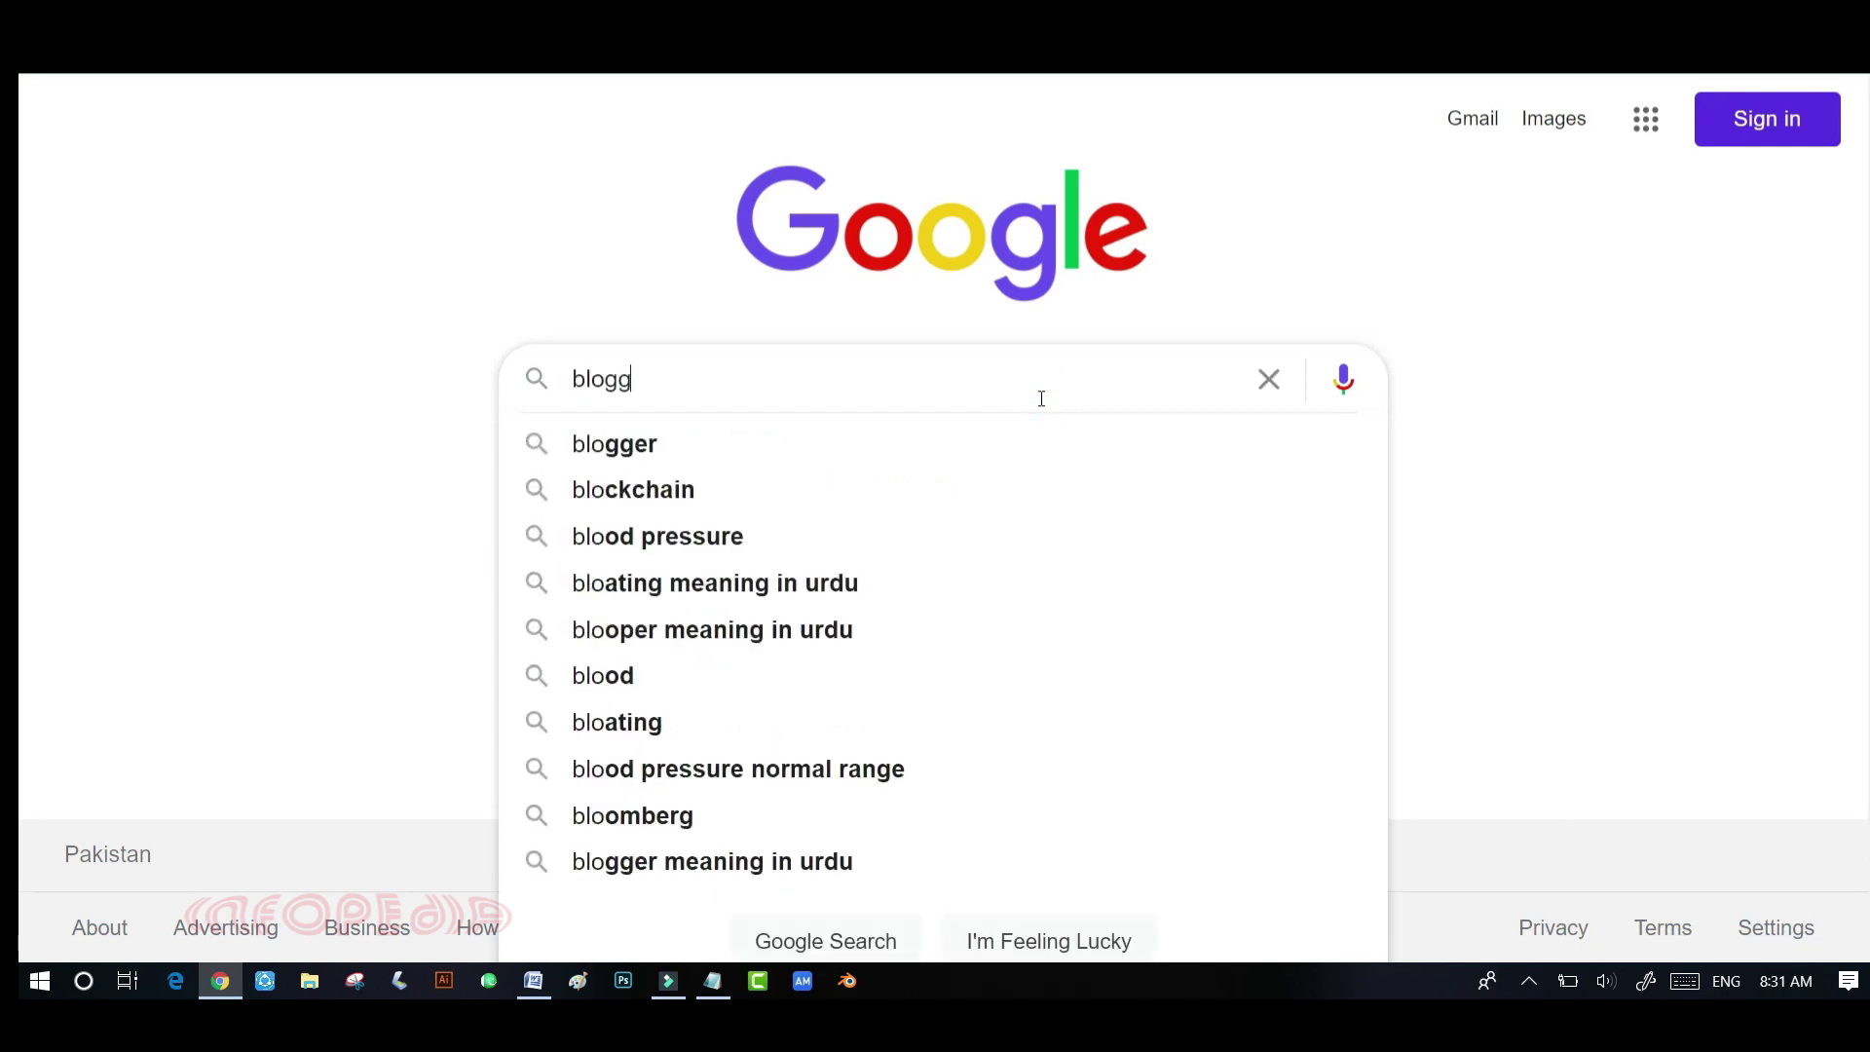
pyautogui.press('Return')
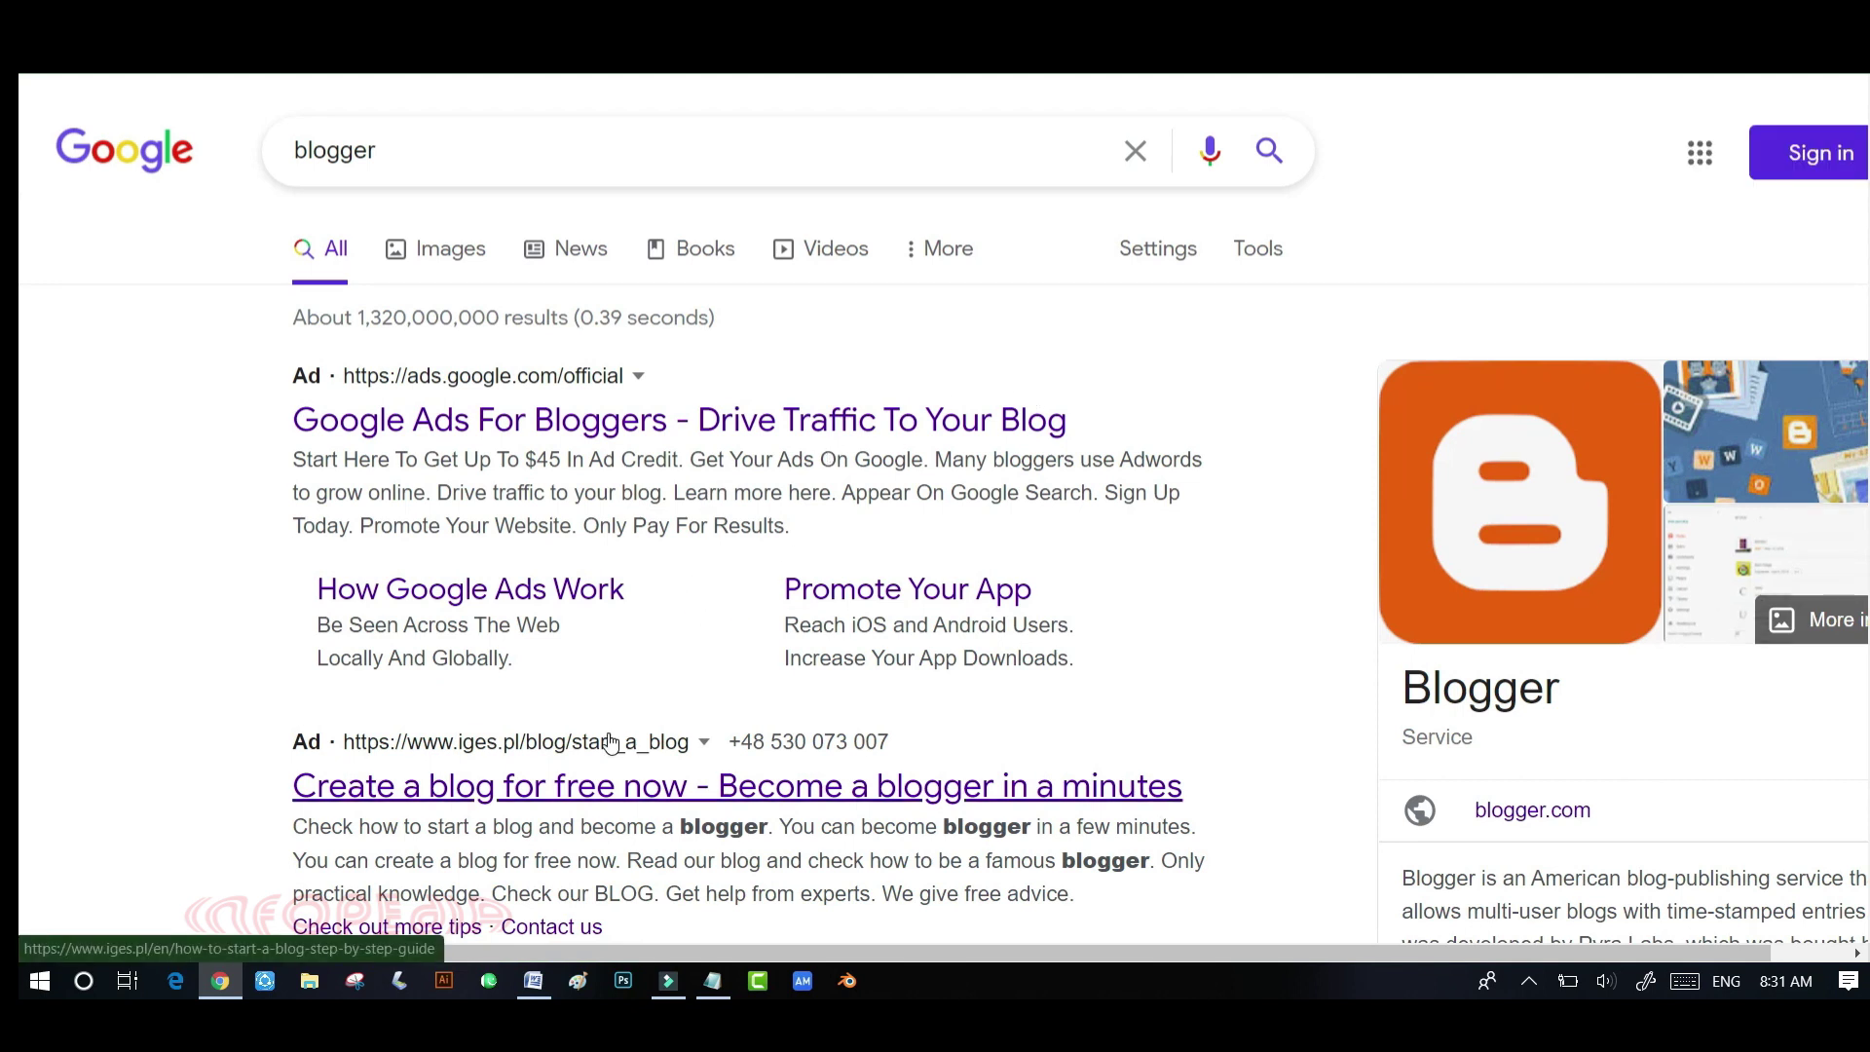
pyautogui.scroll(-2, 610, 744)
pyautogui.scroll(-3, 611, 743)
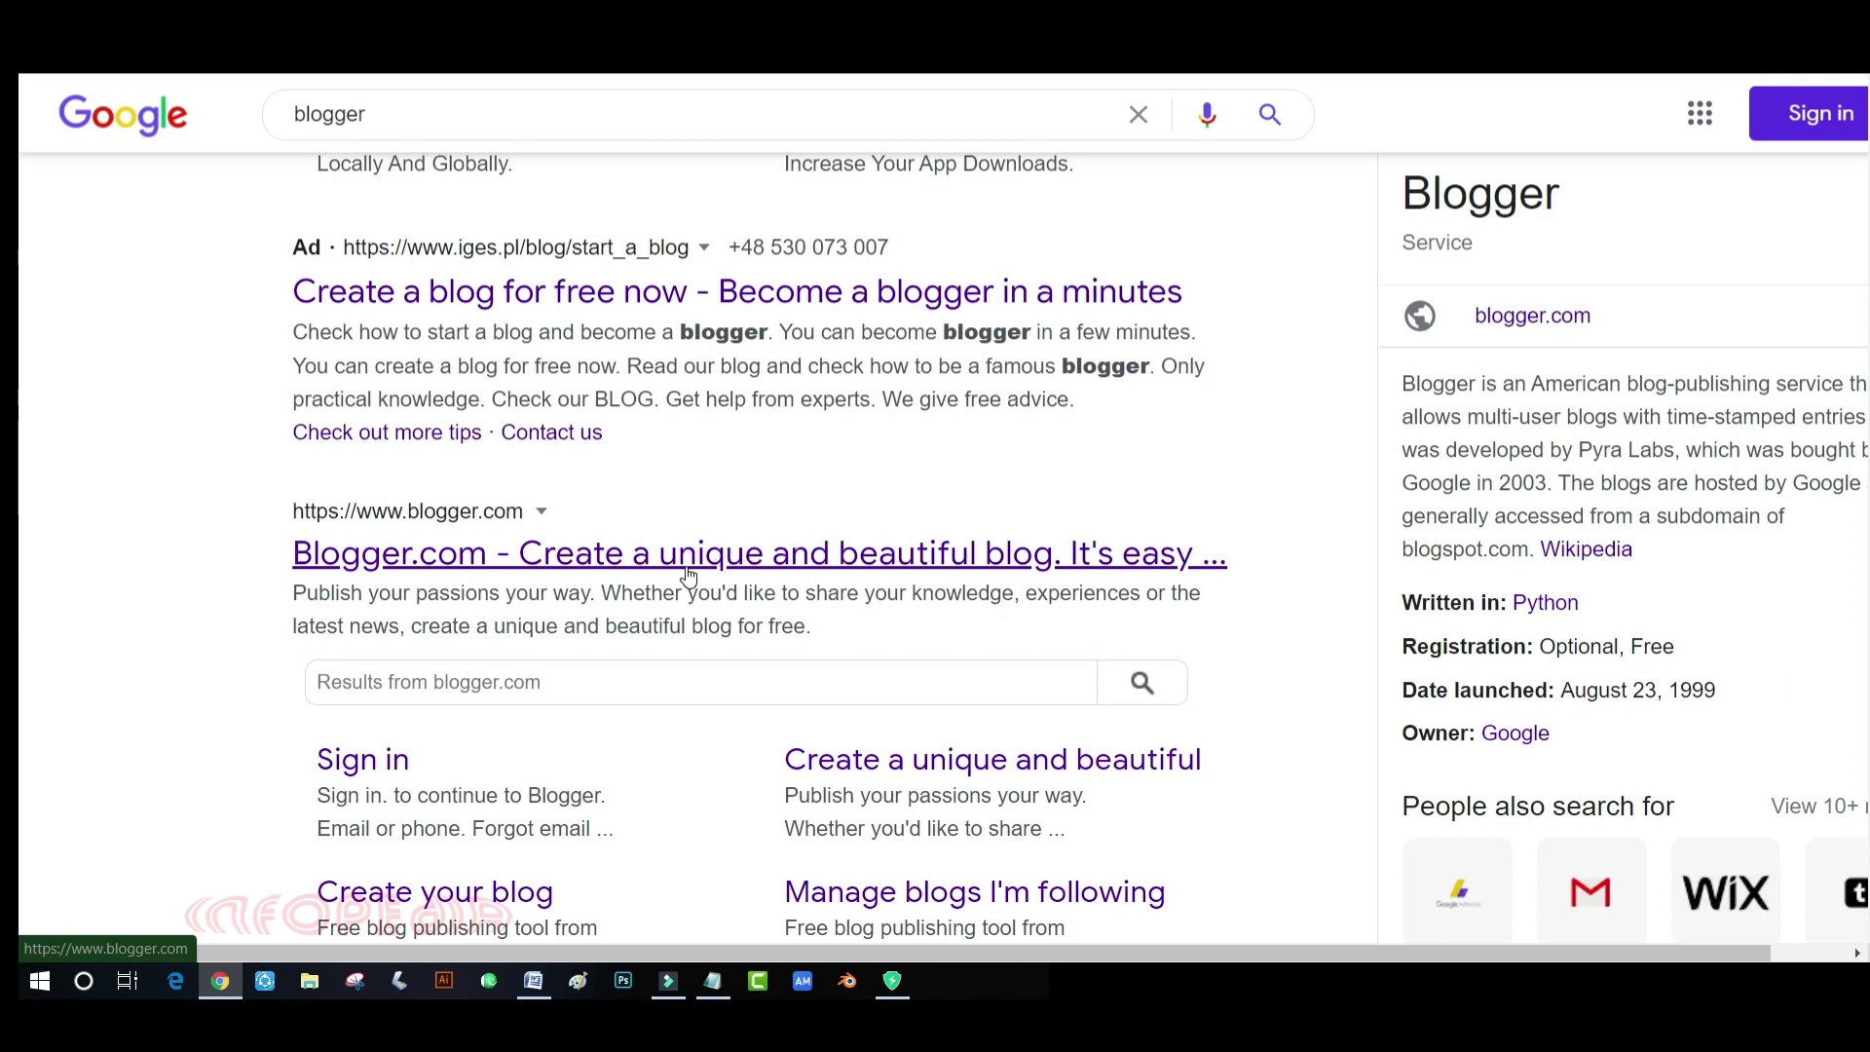
pyautogui.click(814, 565)
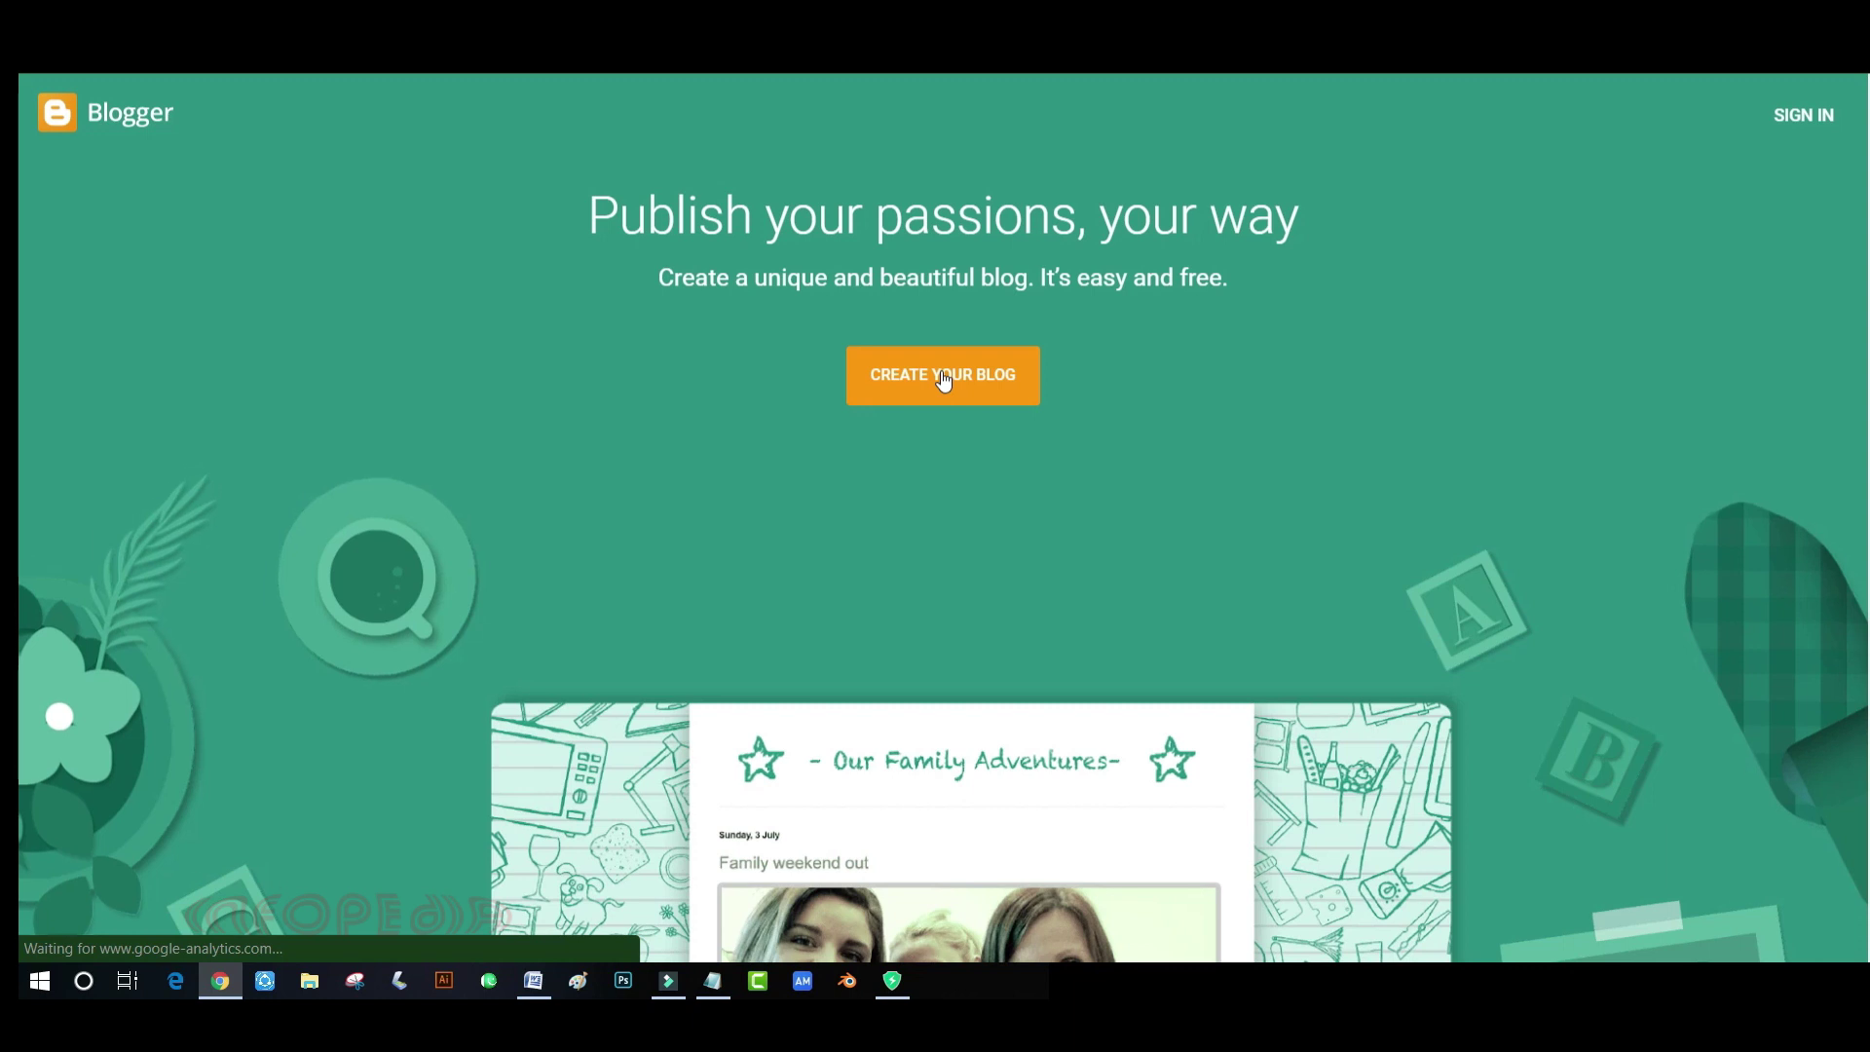
# - Start creating a blog and sign in with the Google account e-mail and password
pyautogui.click(943, 378)
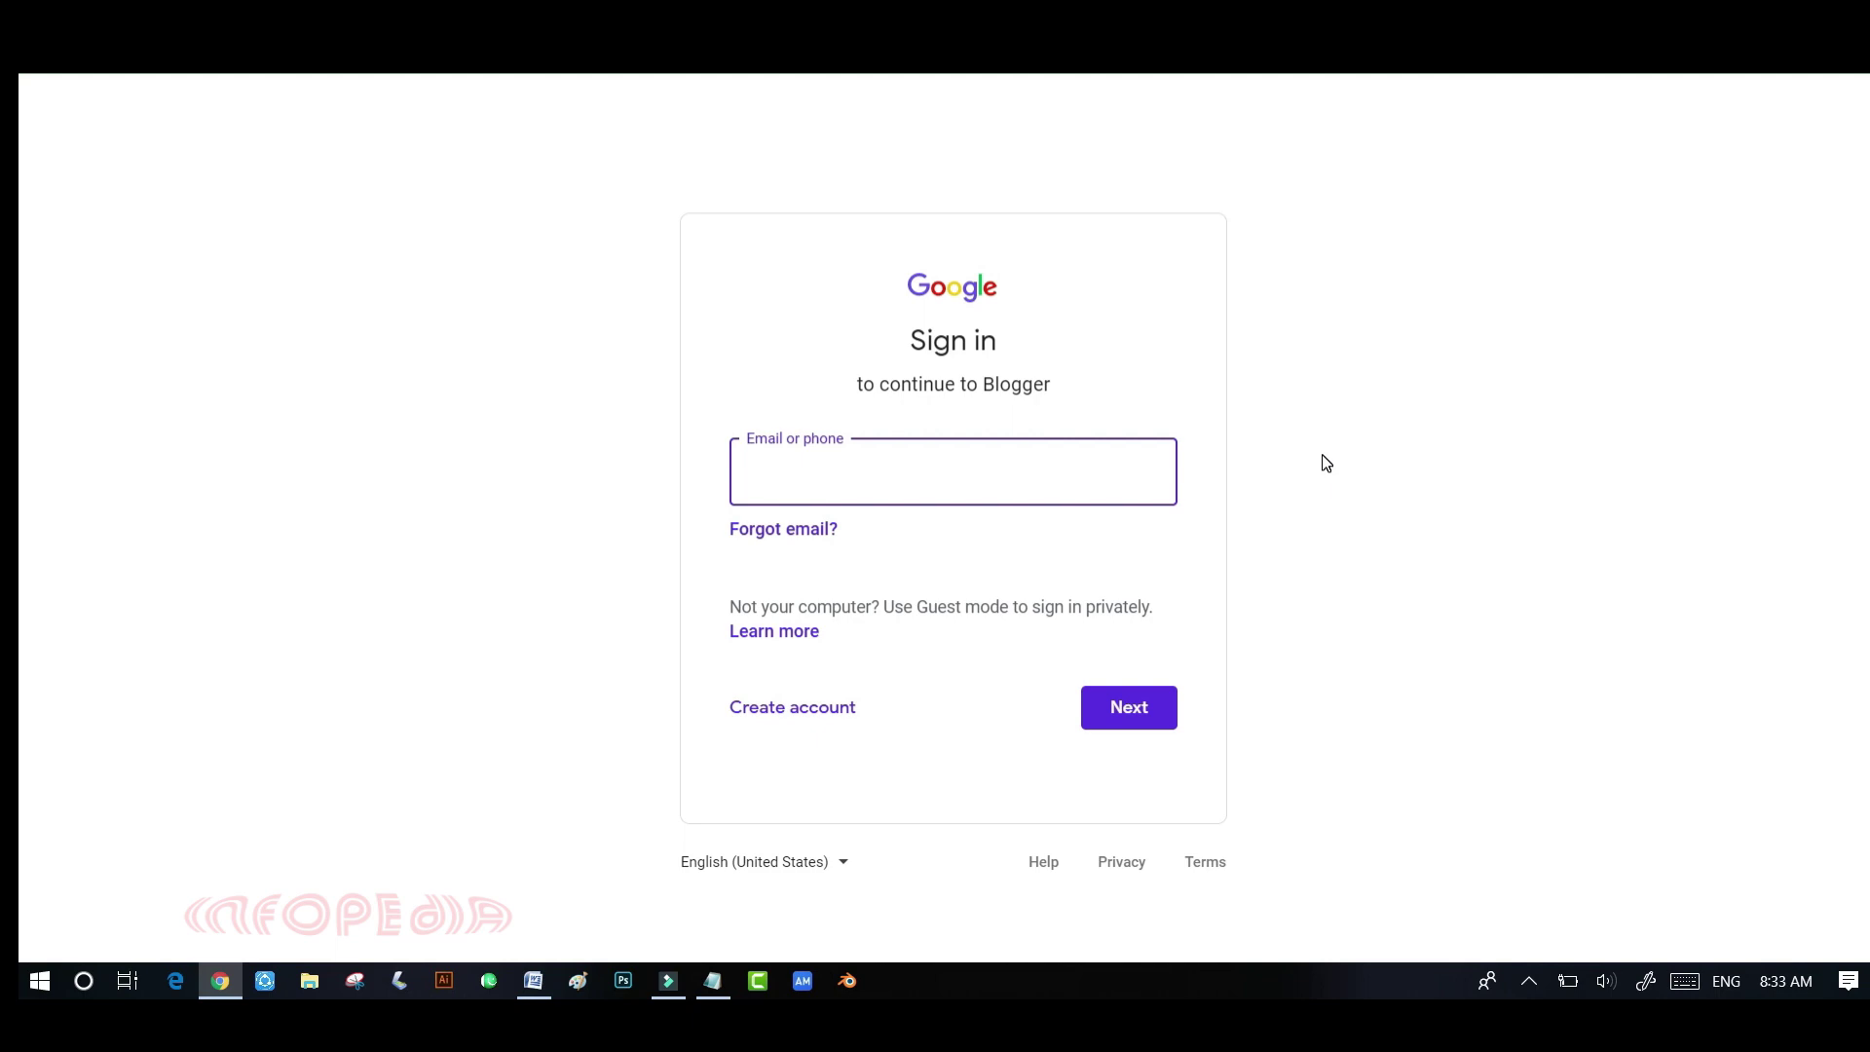
pyautogui.hotkey('ctrl', 'v')
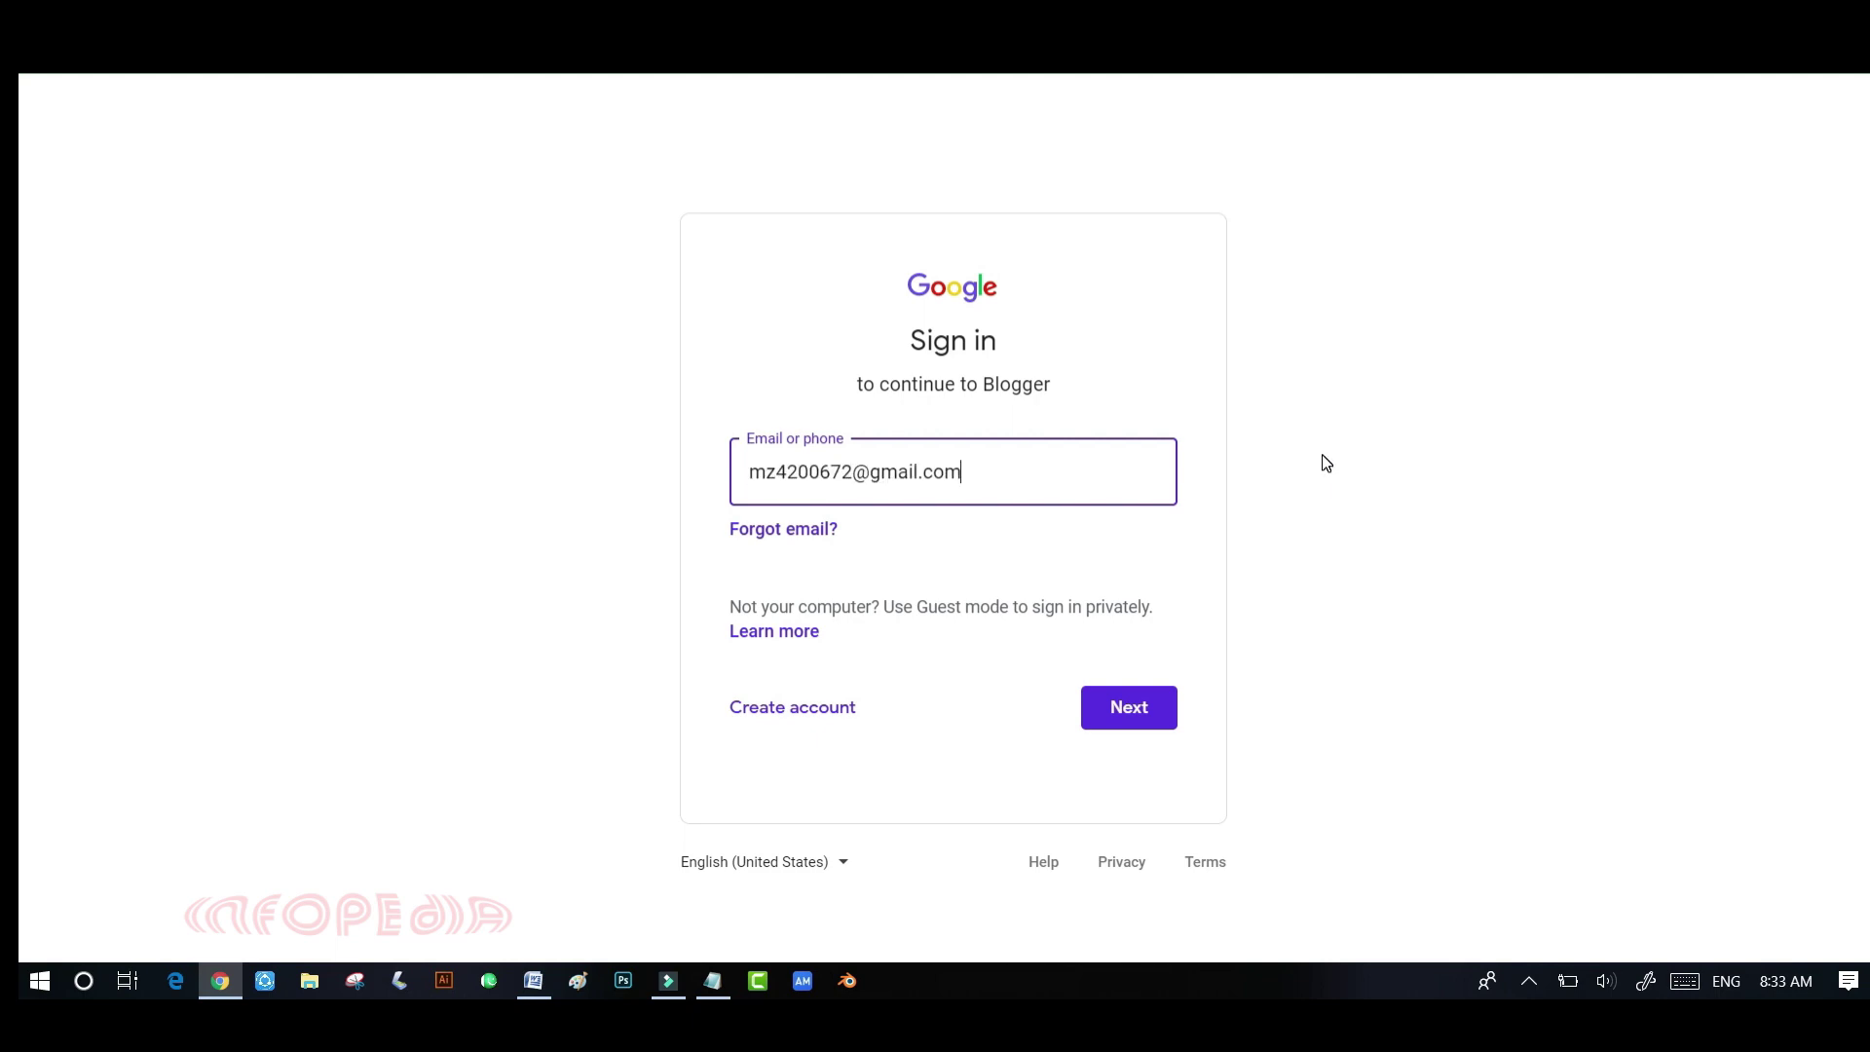
pyautogui.click(1133, 716)
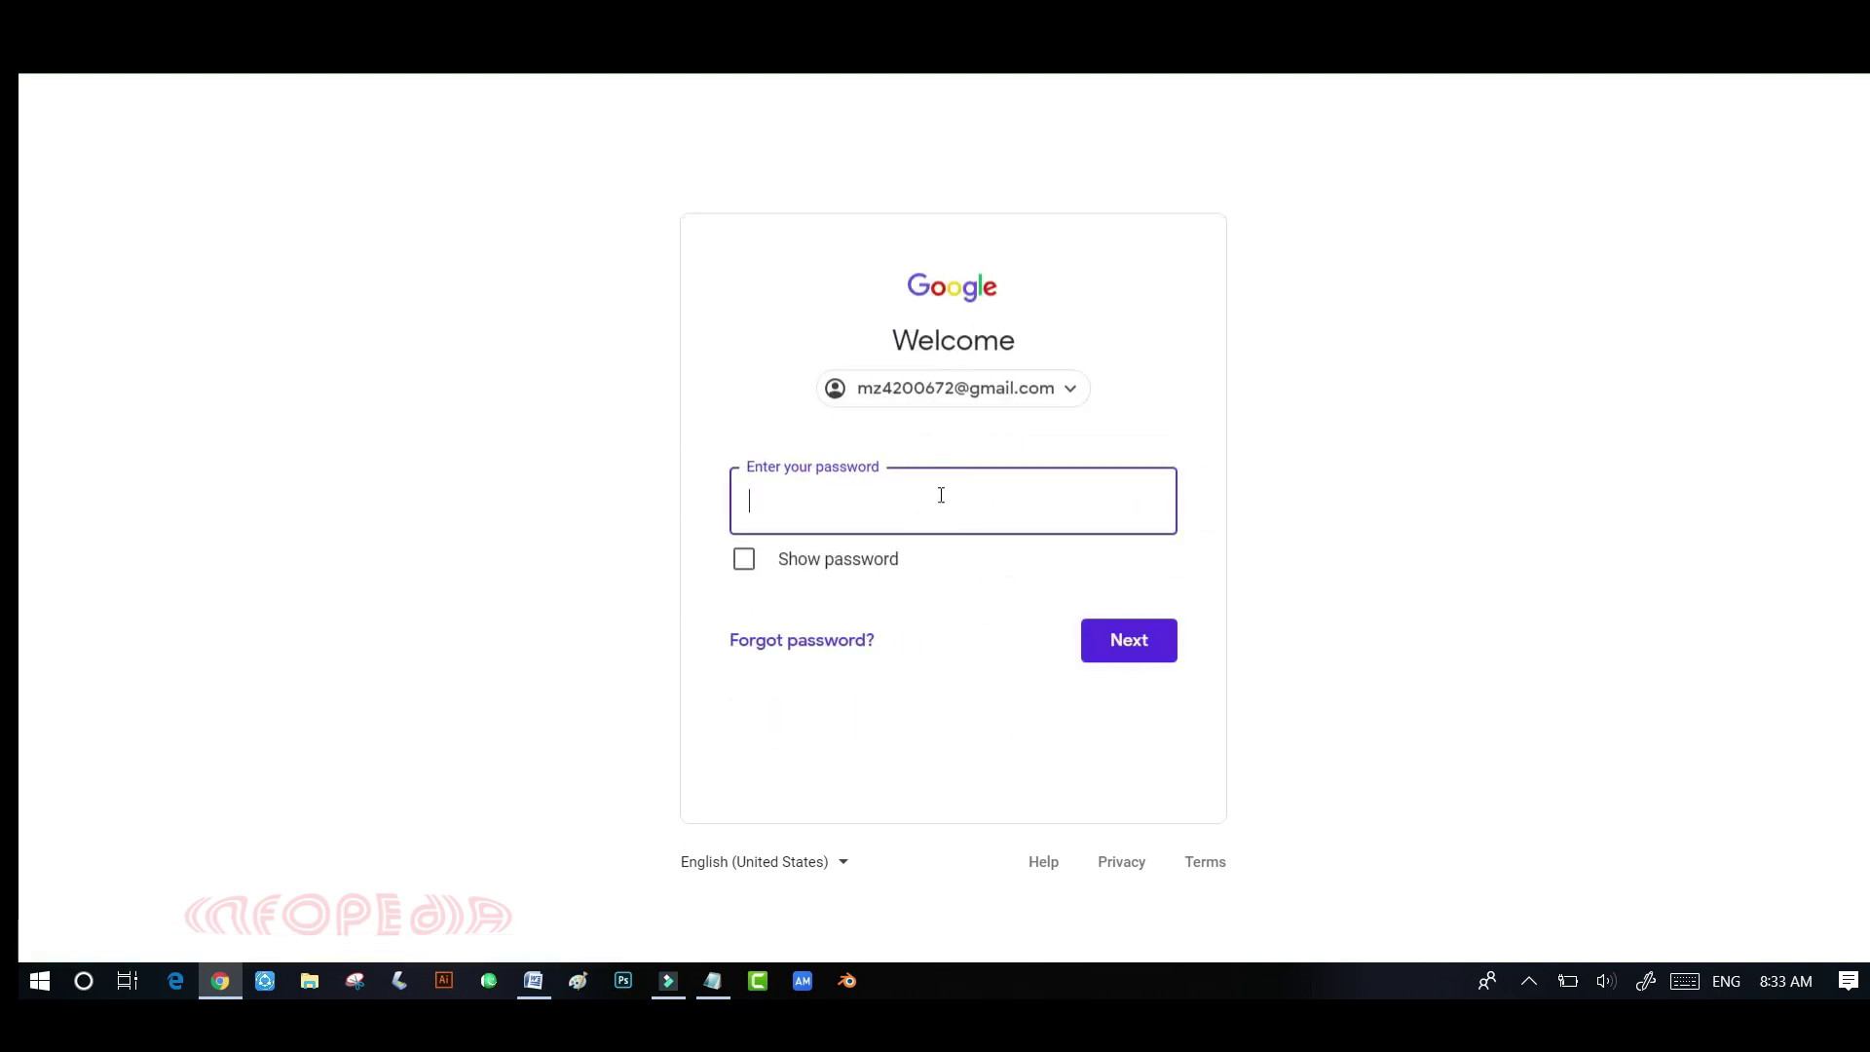
pyautogui.press('Return')
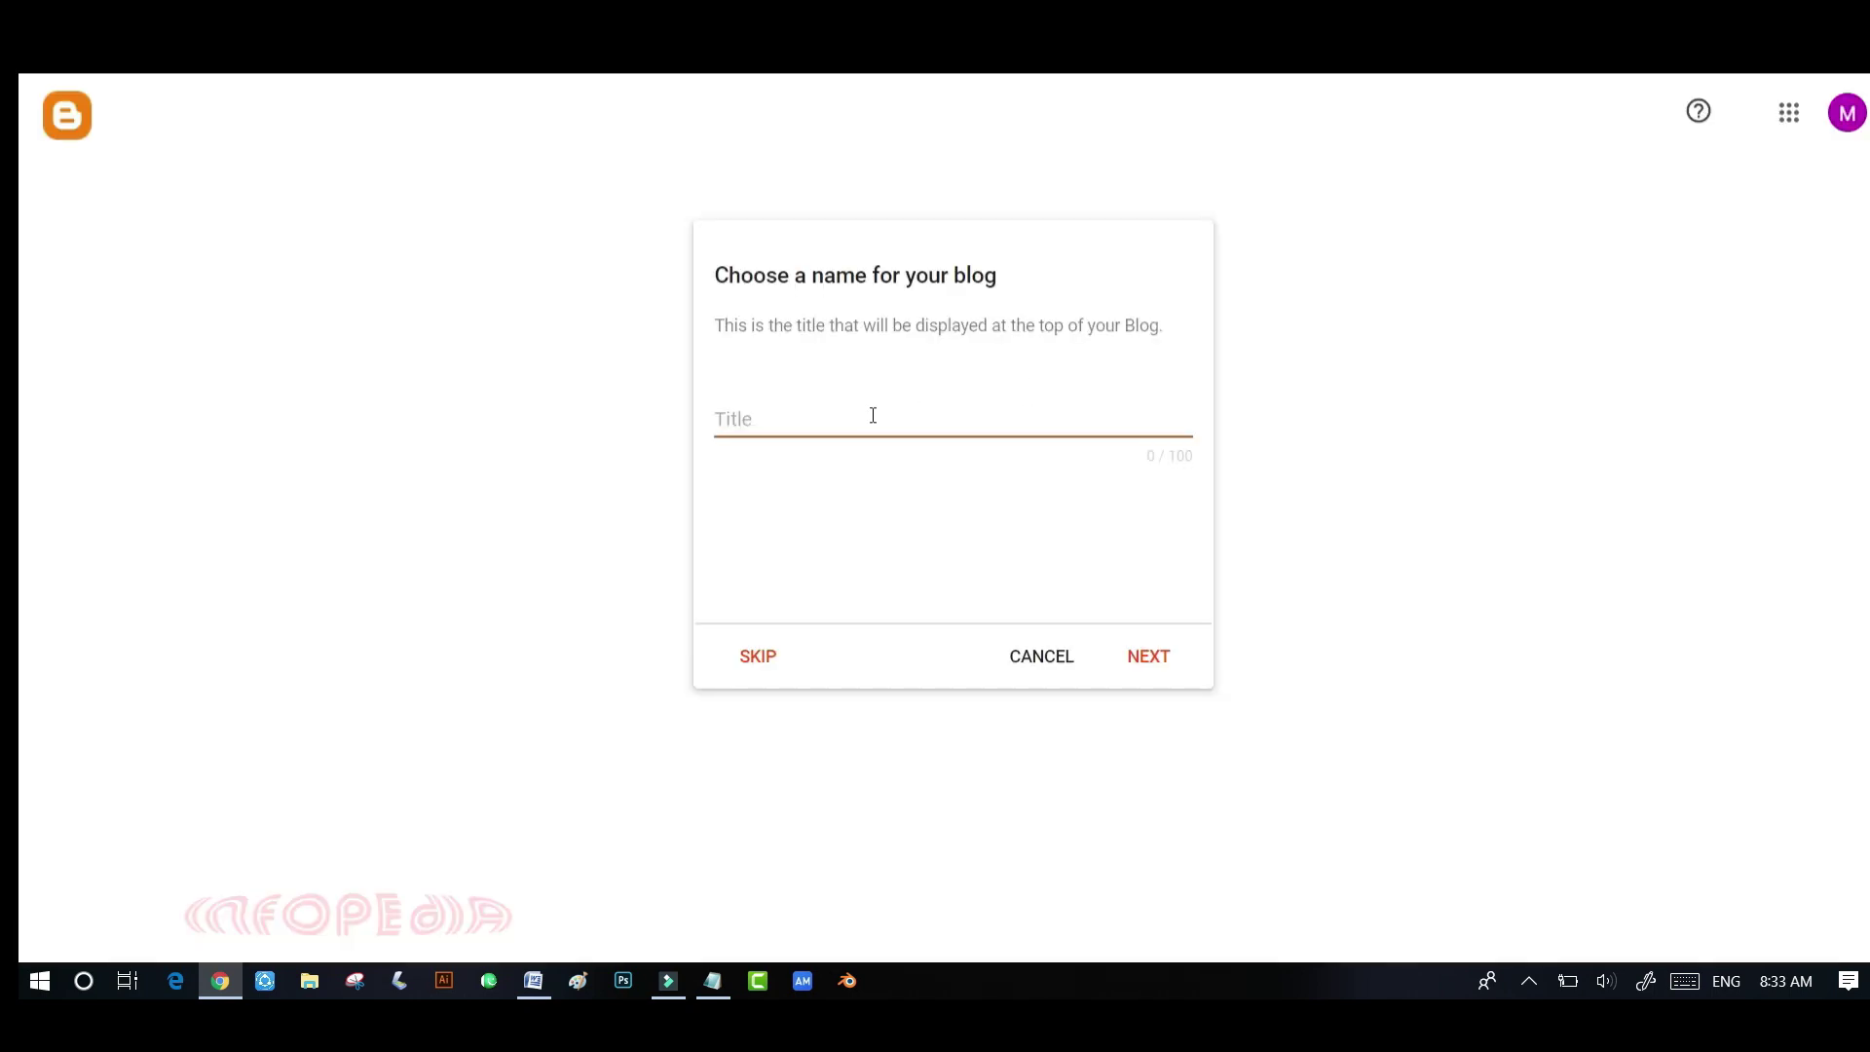
pyautogui.click(873, 416)
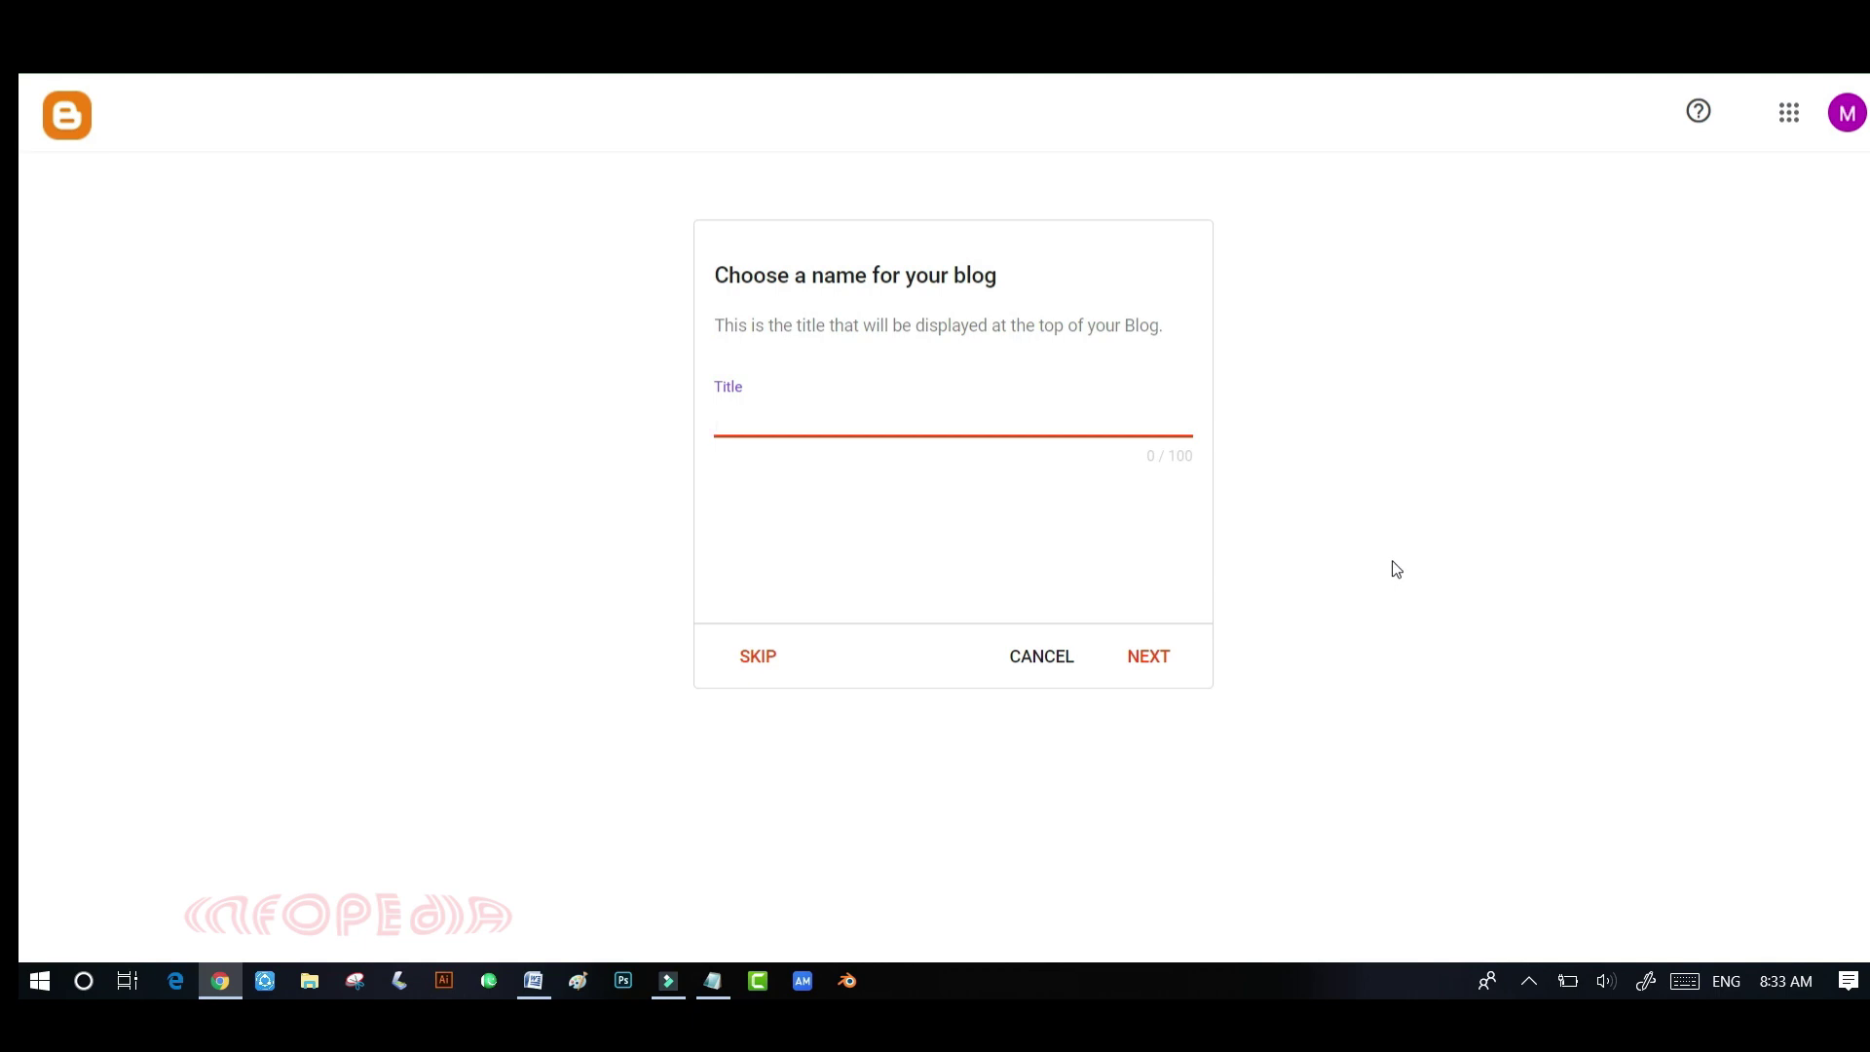
# - Title the new blog 'Hacker Mine' and move on to the address step
pyautogui.write('Hacker')
pyautogui.click(1633, 941)
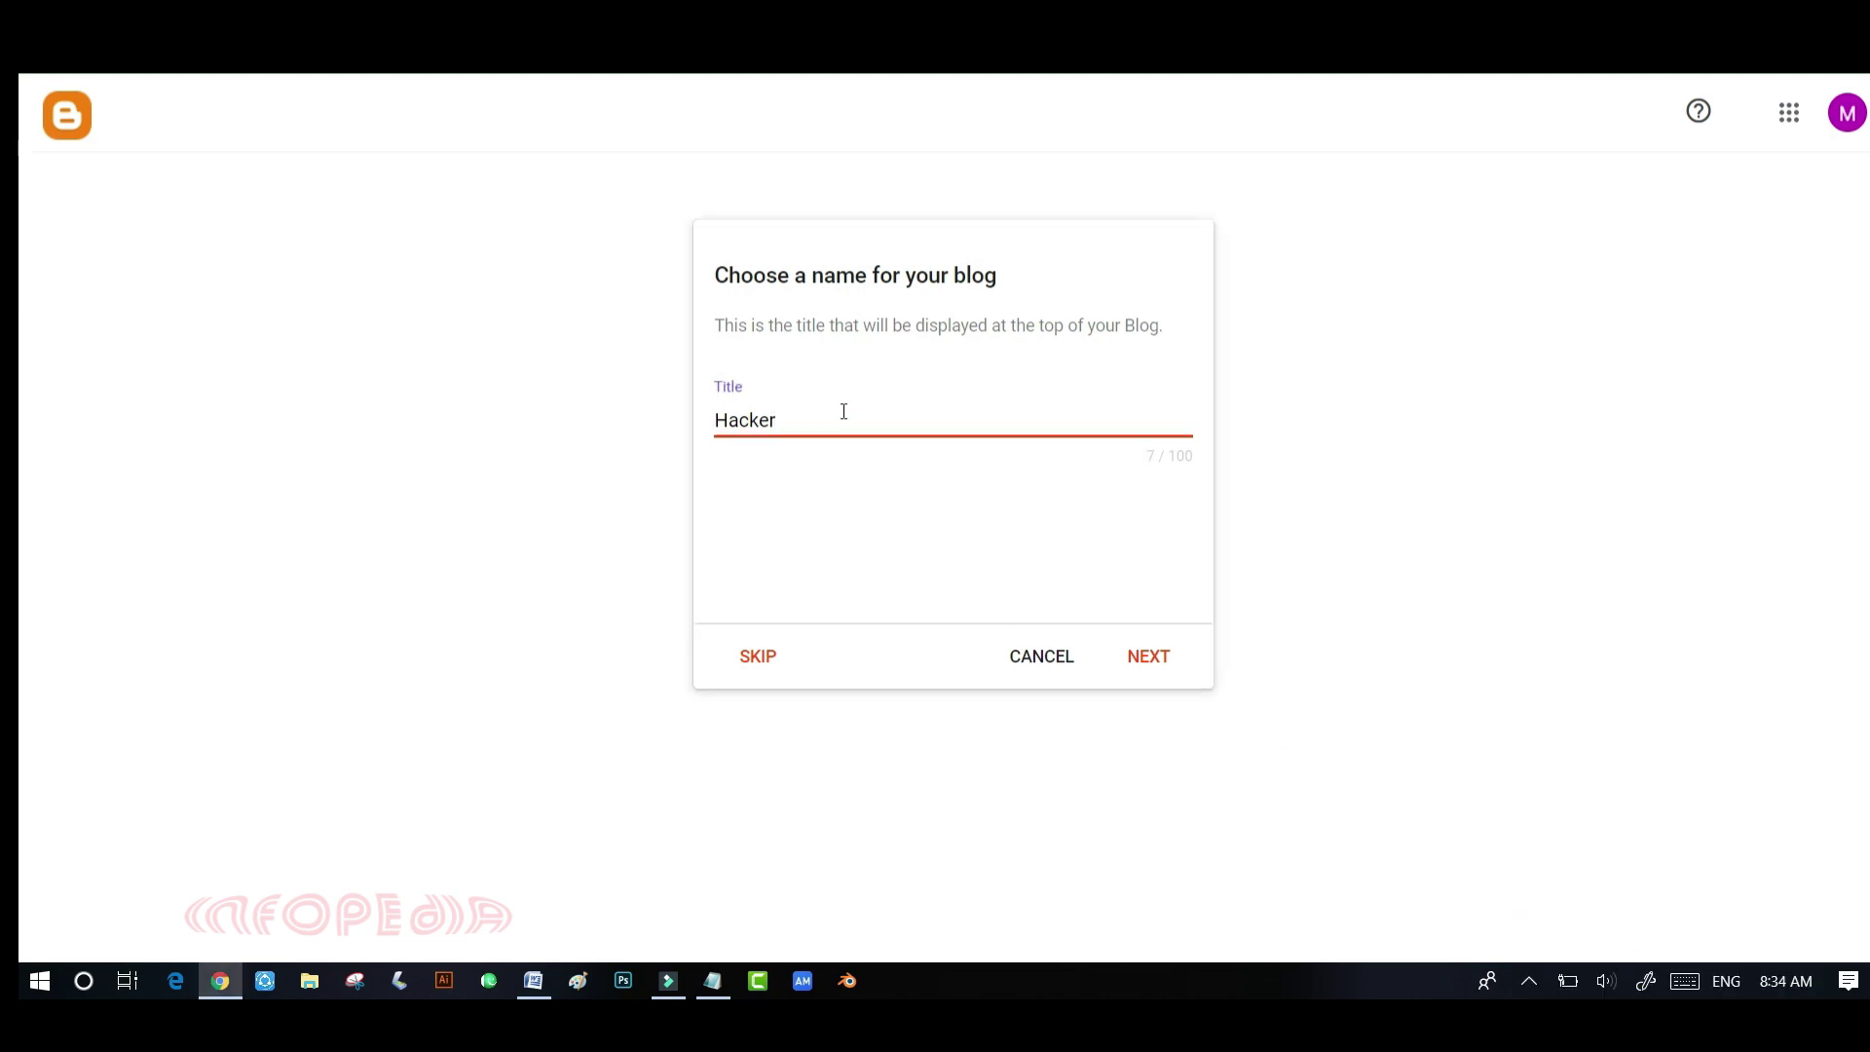
pyautogui.write('Mine')
pyautogui.click(1149, 658)
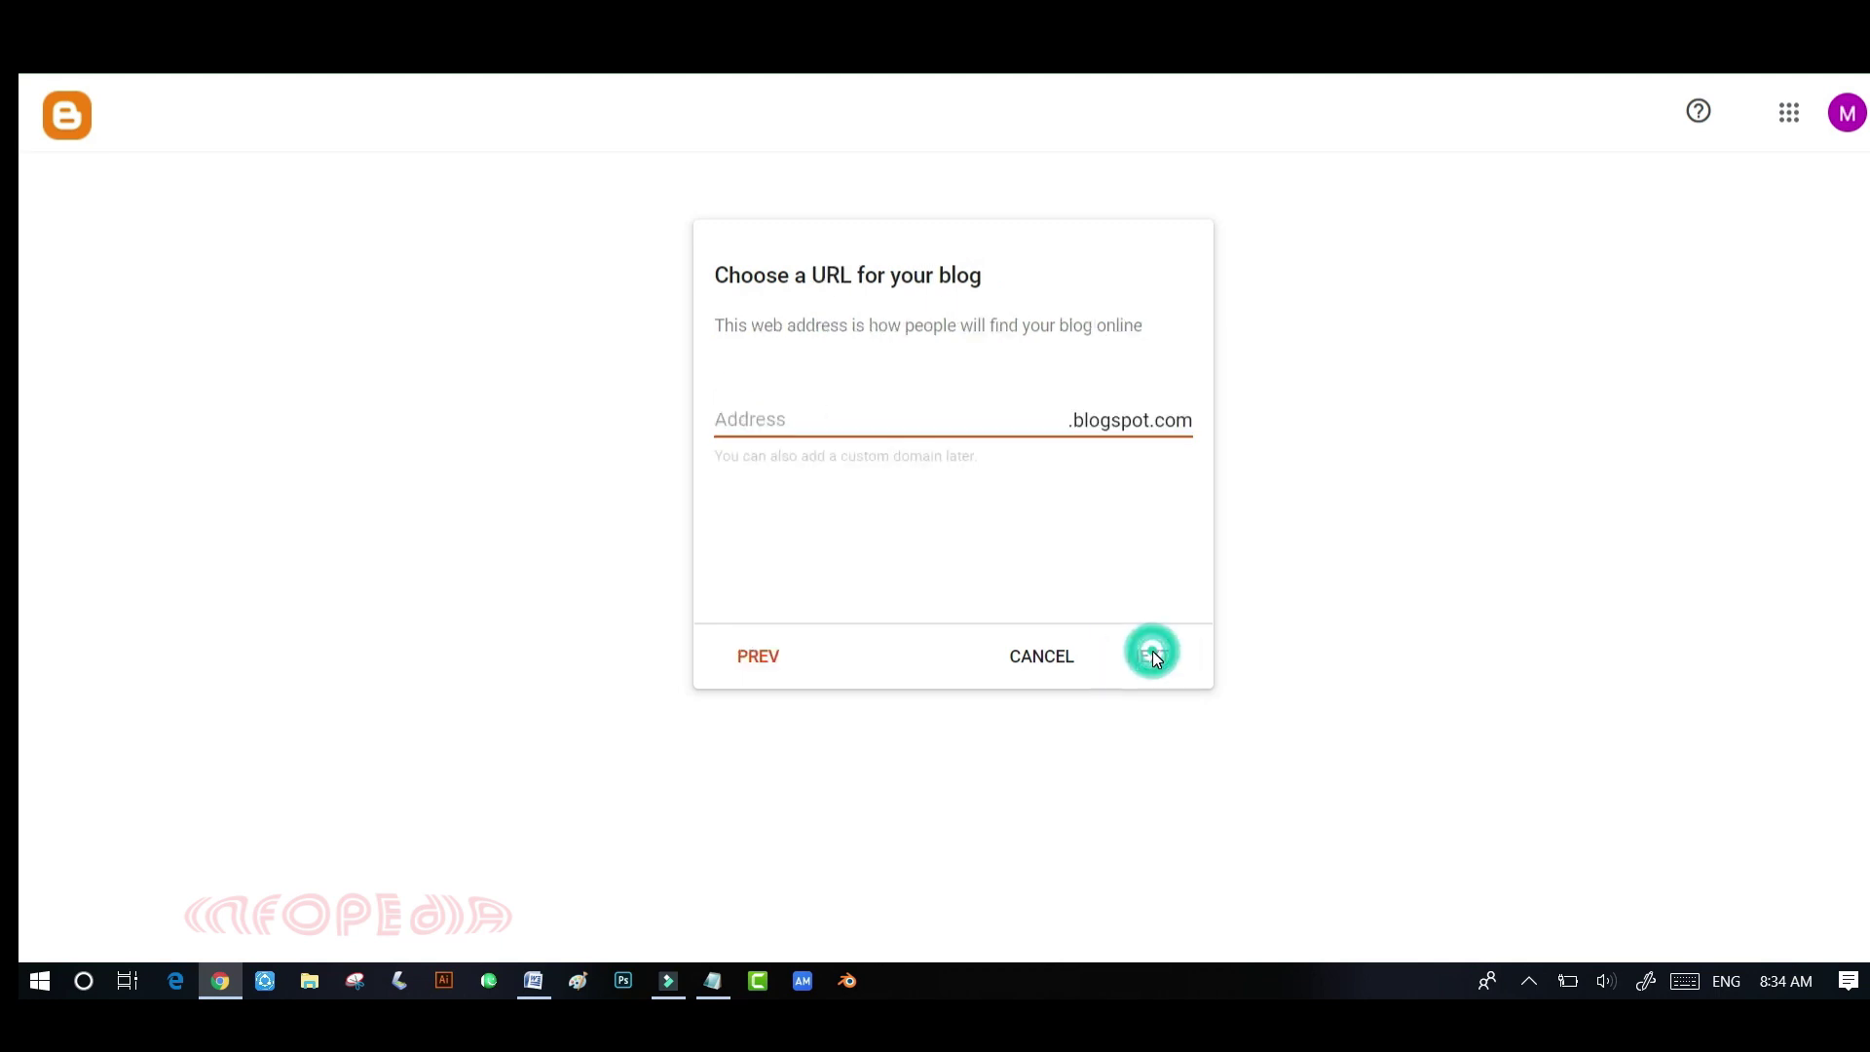
# - Set the blog address to hackermine0.blogspot.com after hackermine proves unavailable
pyautogui.click(853, 417)
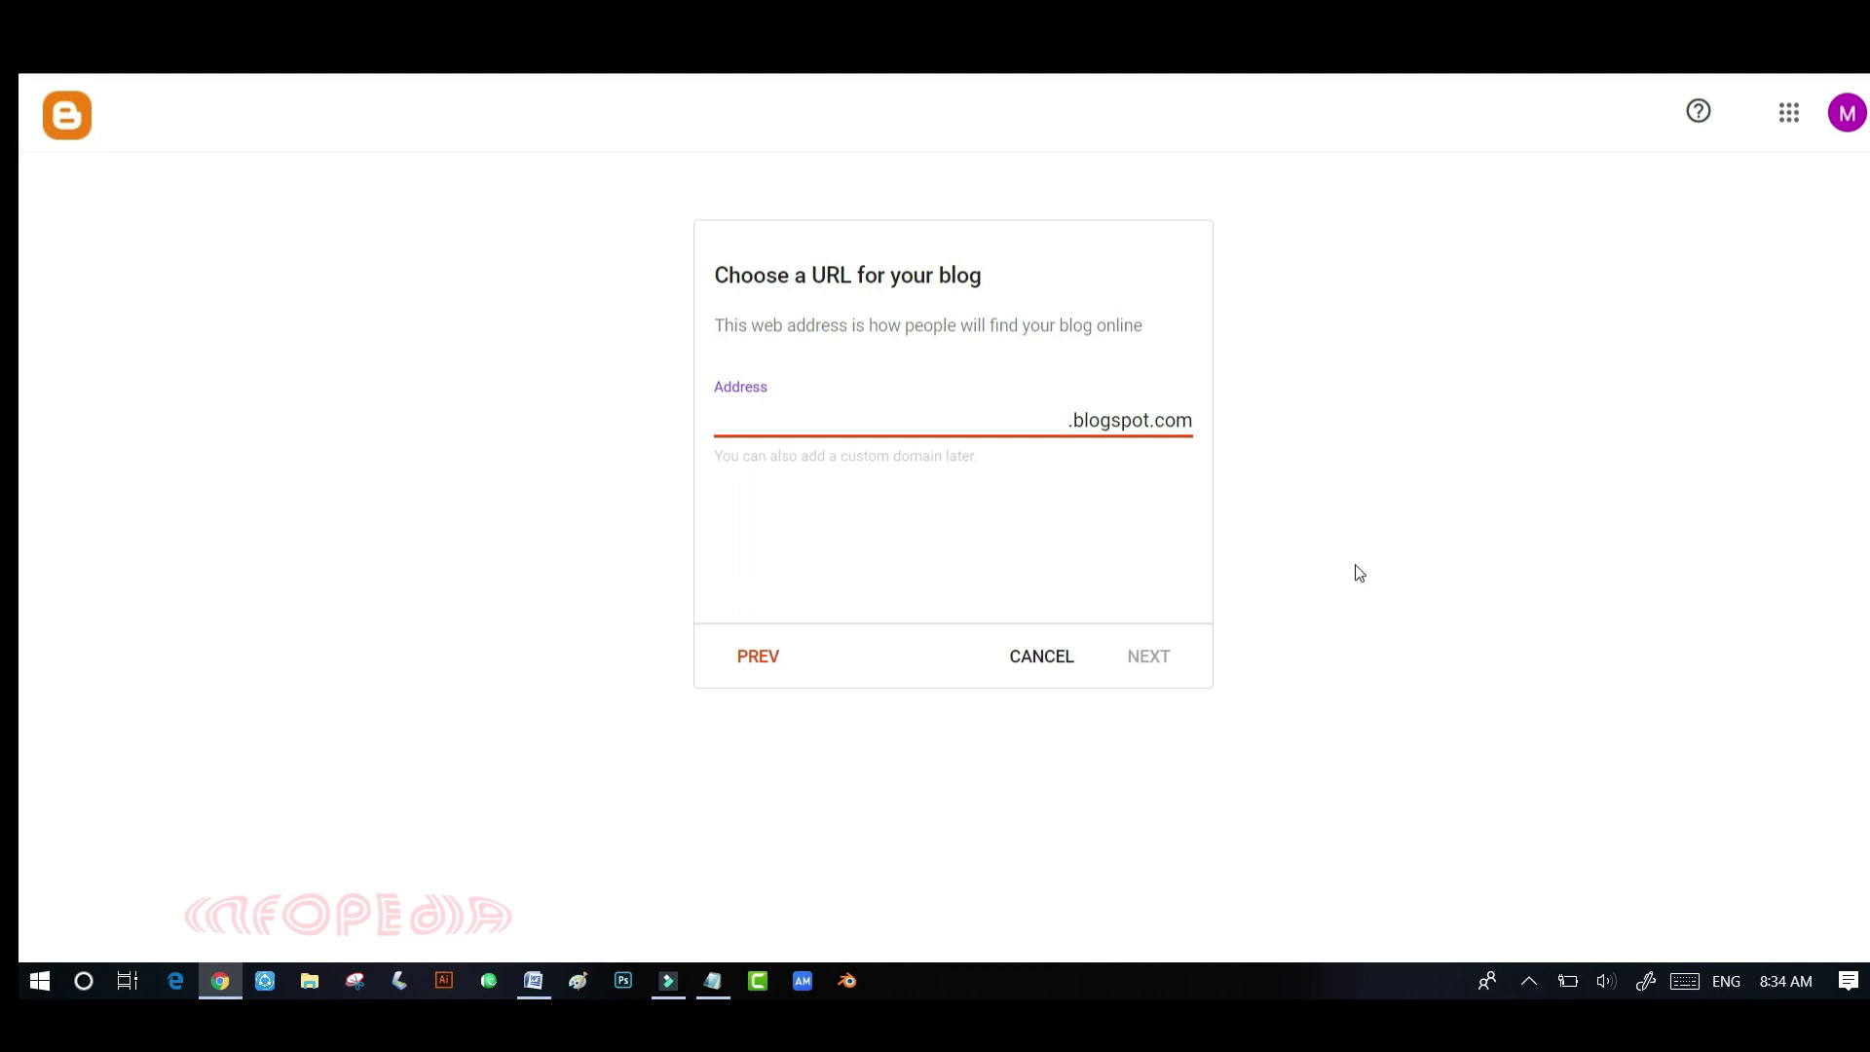
pyautogui.write('hackermine')
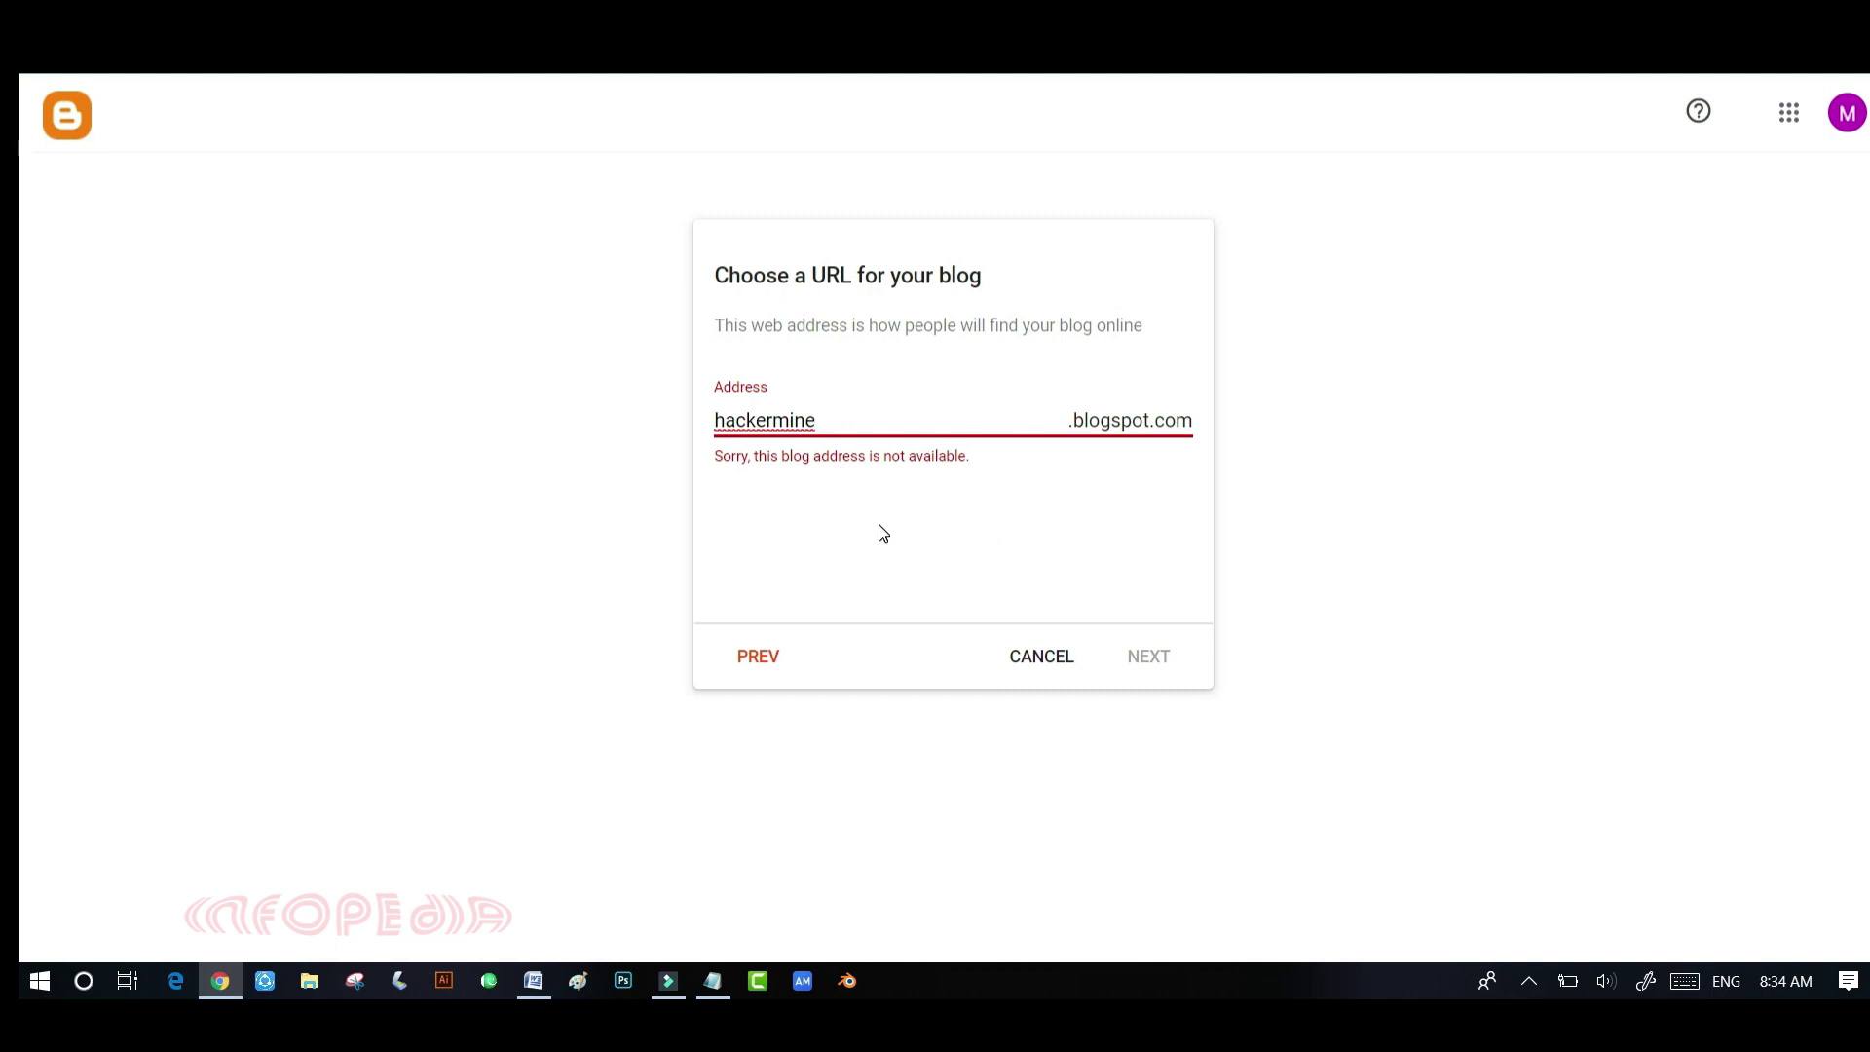
pyautogui.write('0')
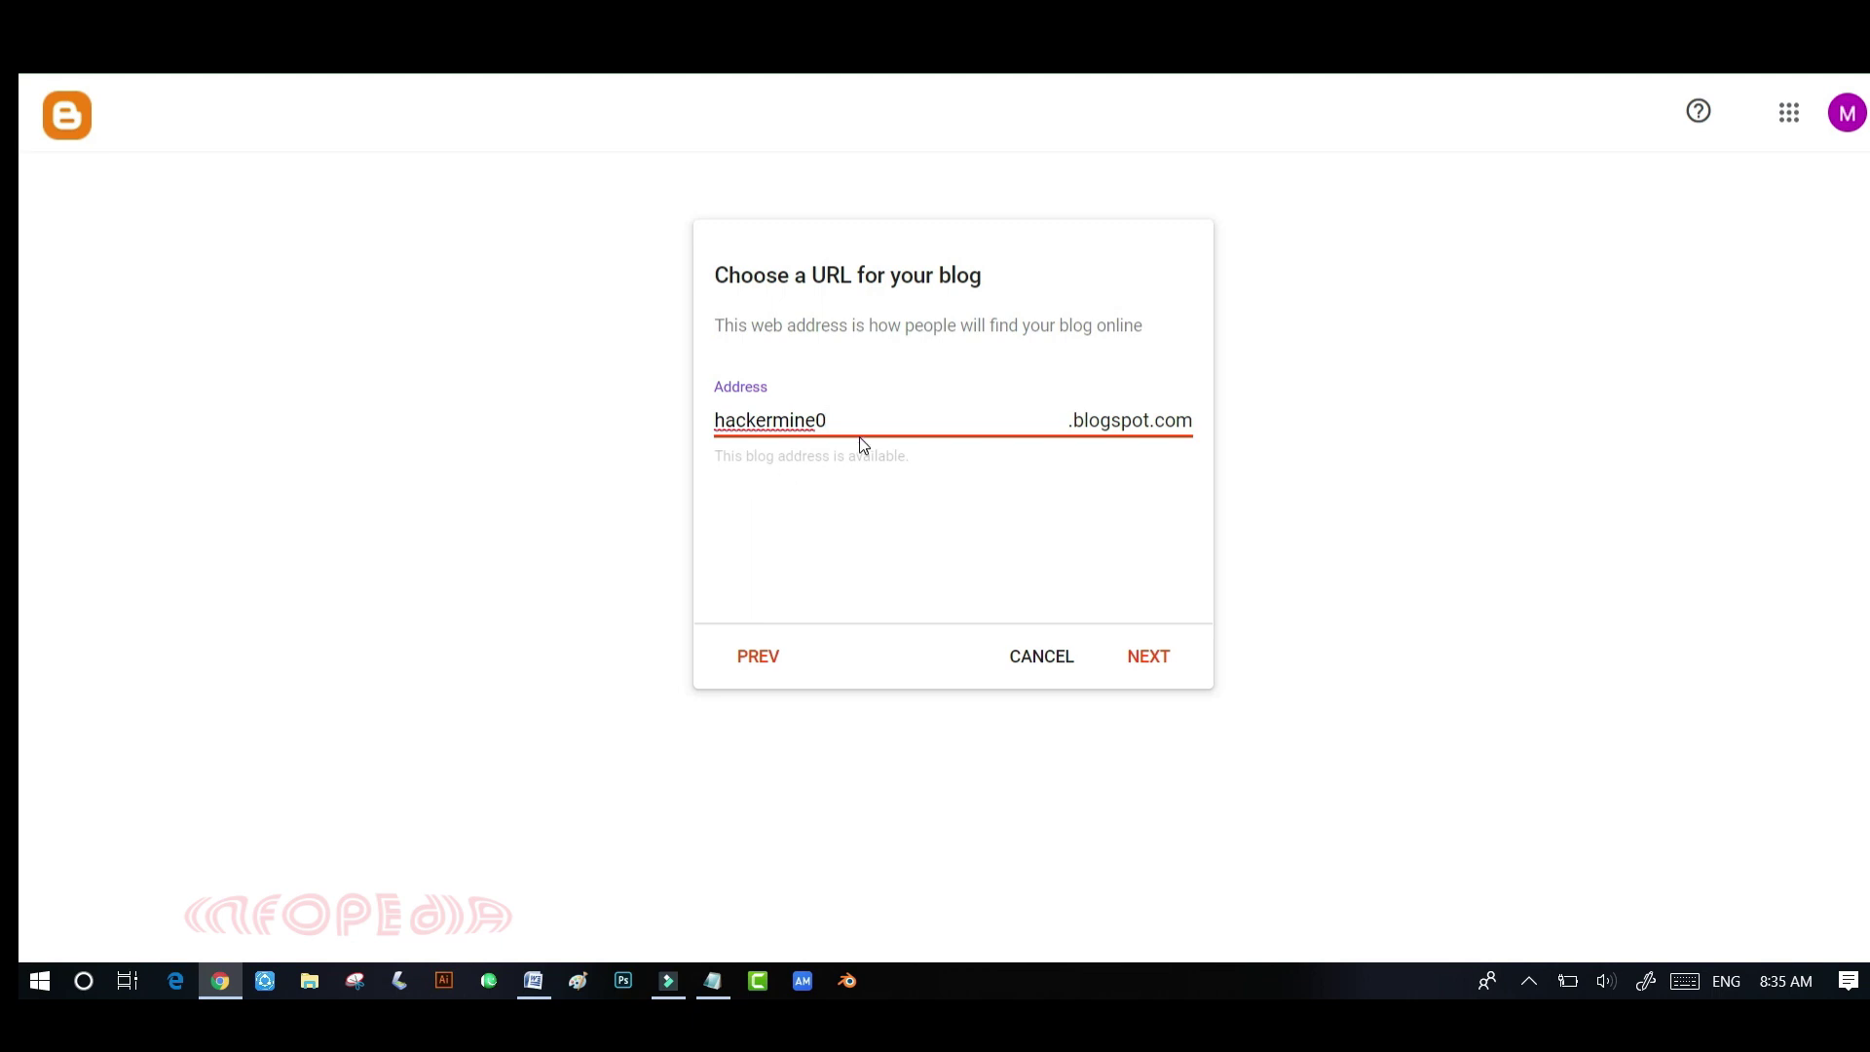
pyautogui.click(1149, 657)
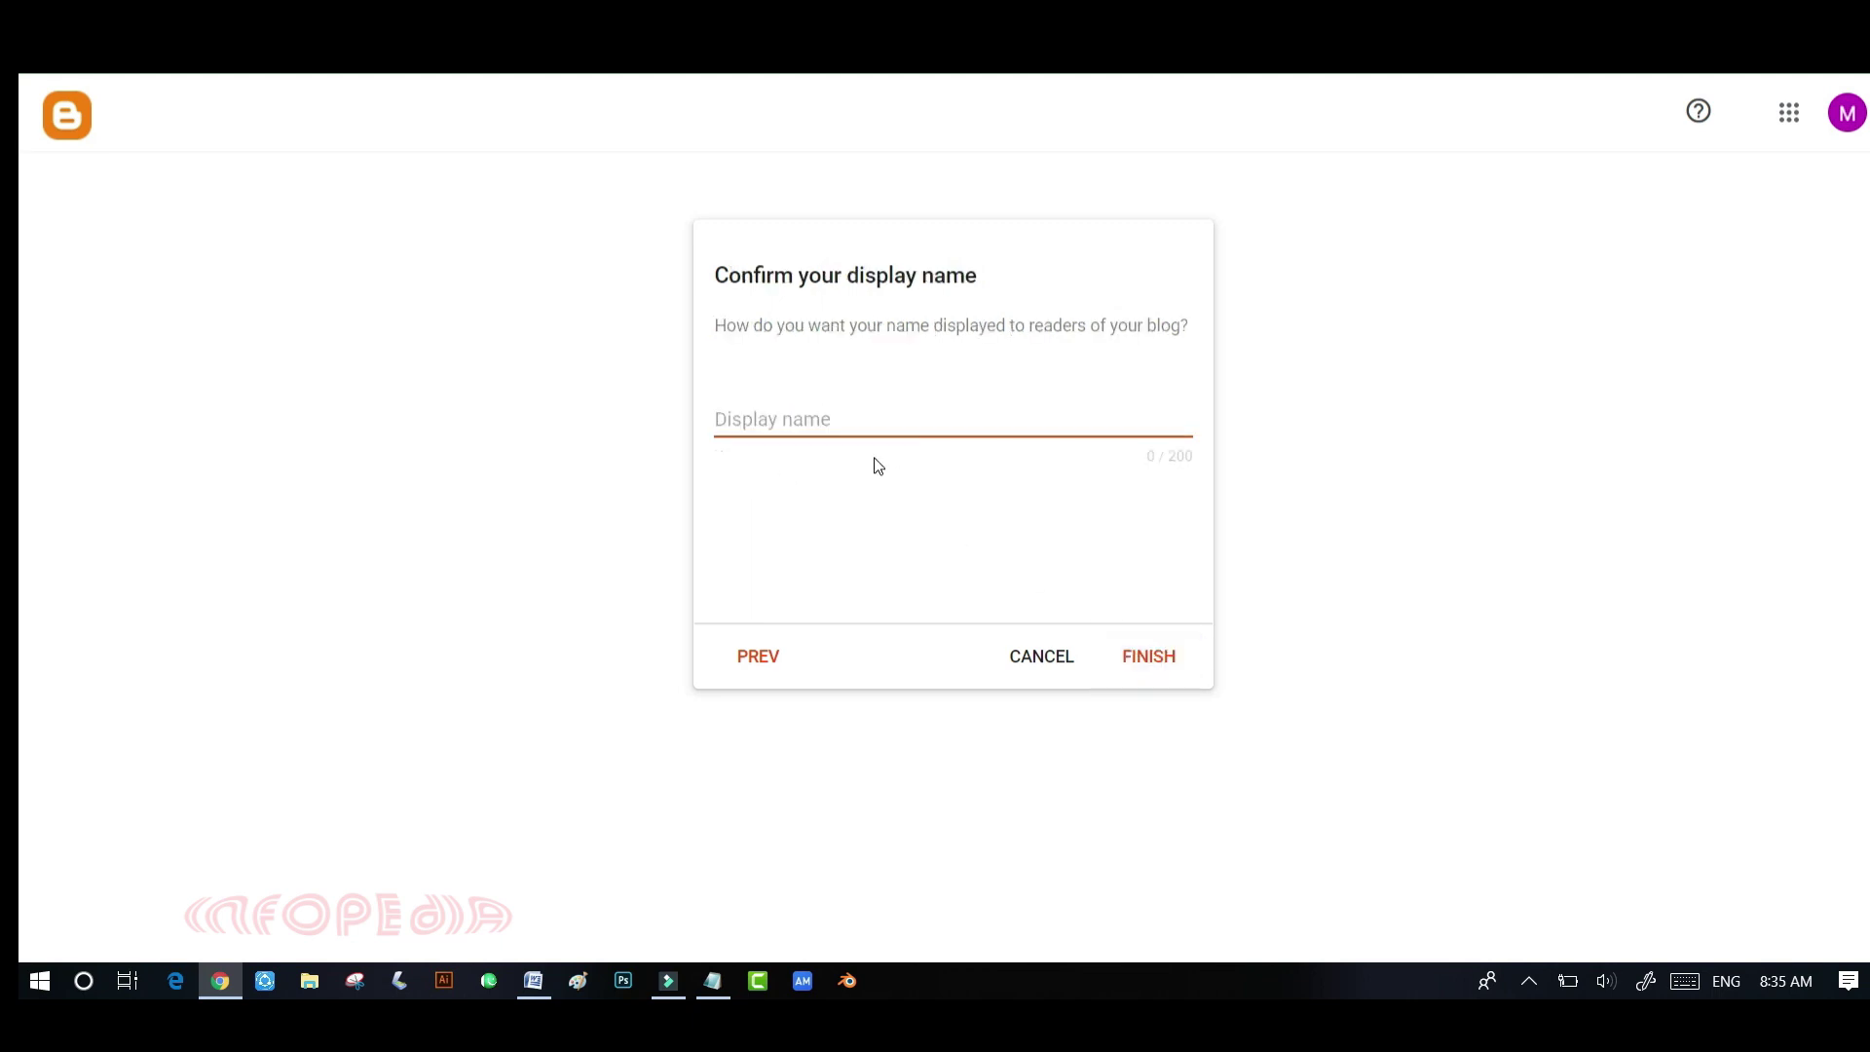
# - Enter the author display name and finish creating the Hacker Mine blog
pyautogui.click(781, 418)
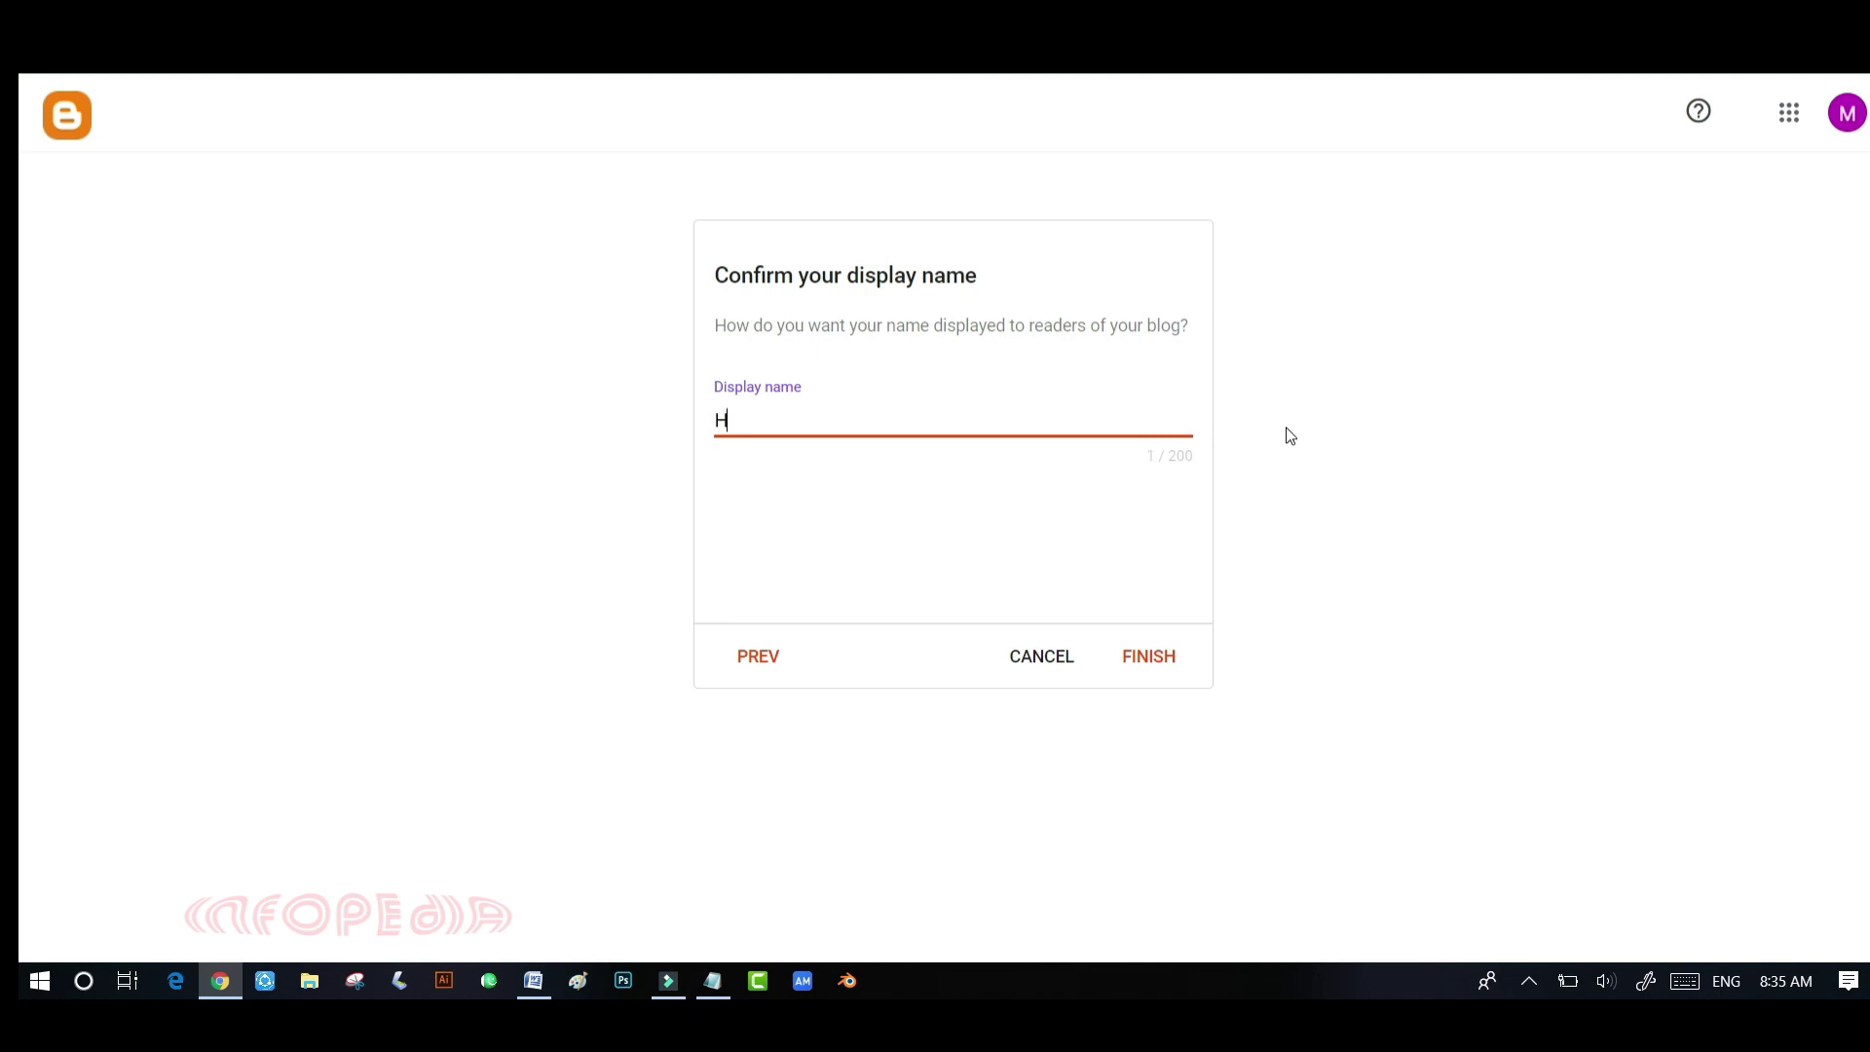
pyautogui.write('acker M')
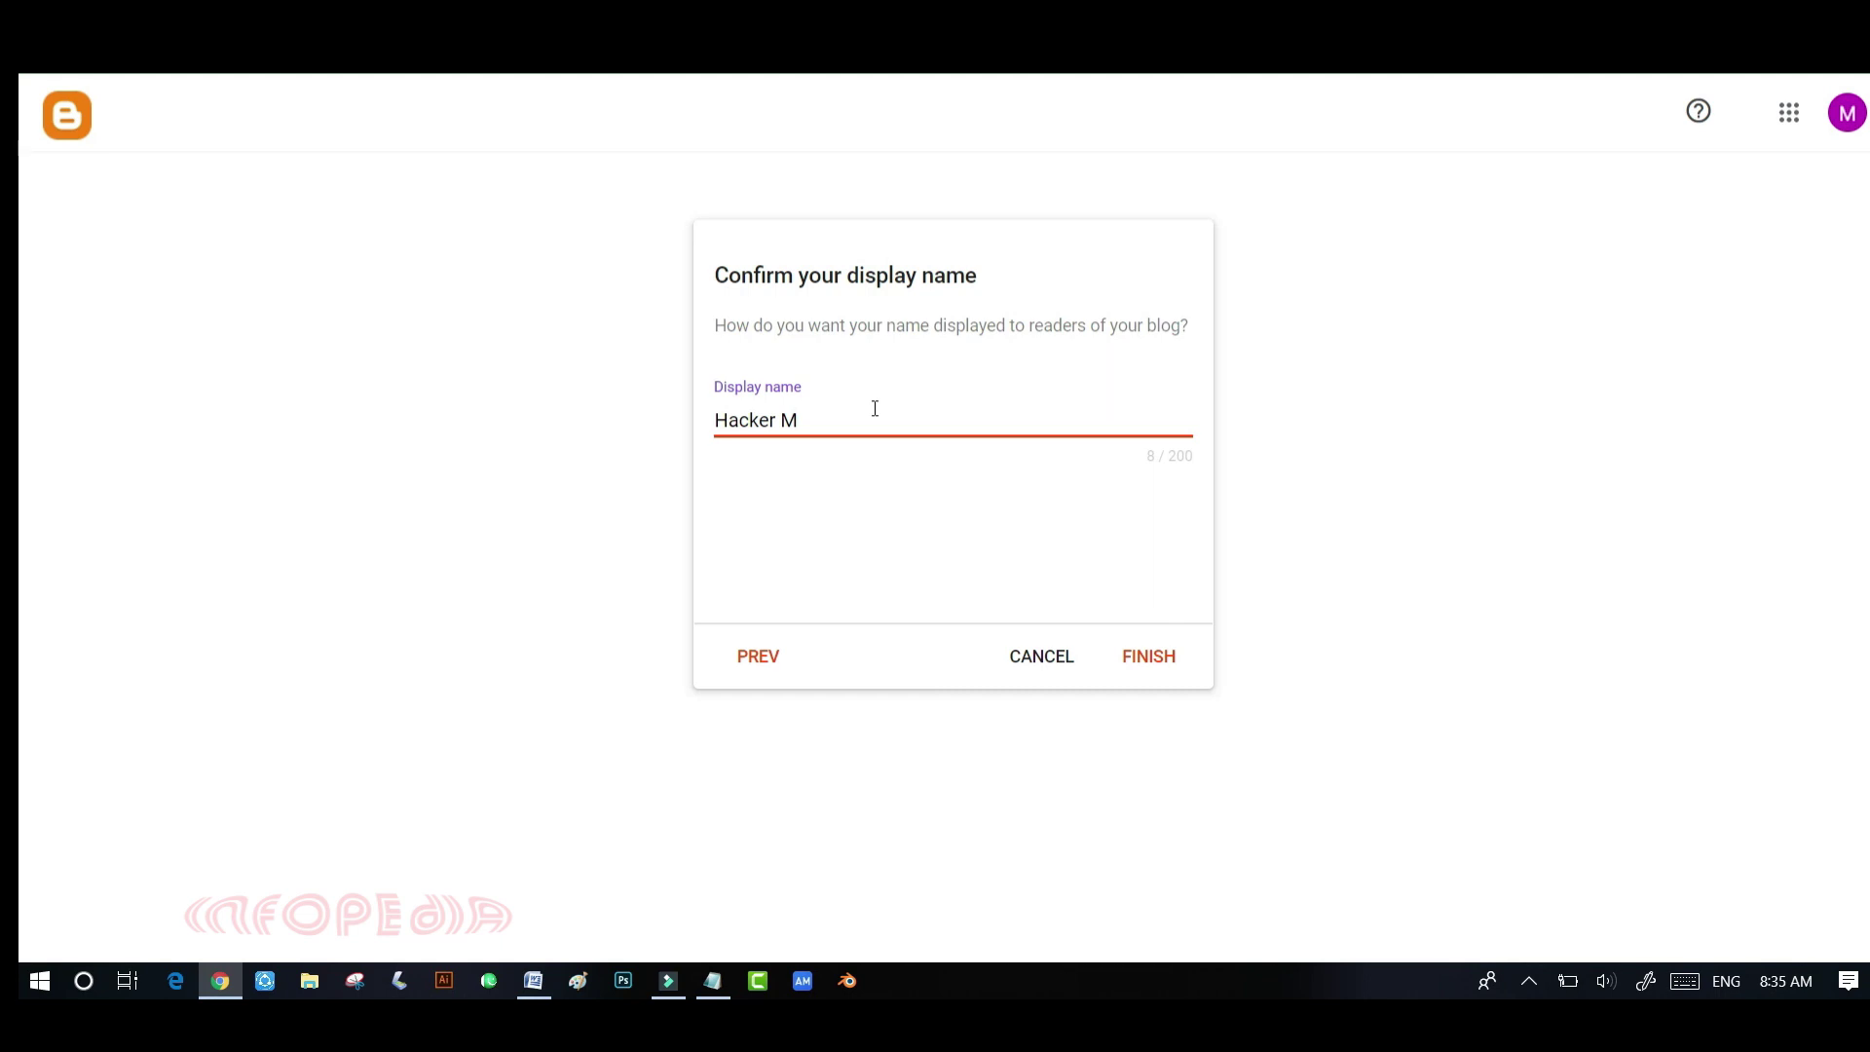
pyautogui.write('ine')
pyautogui.click(1151, 658)
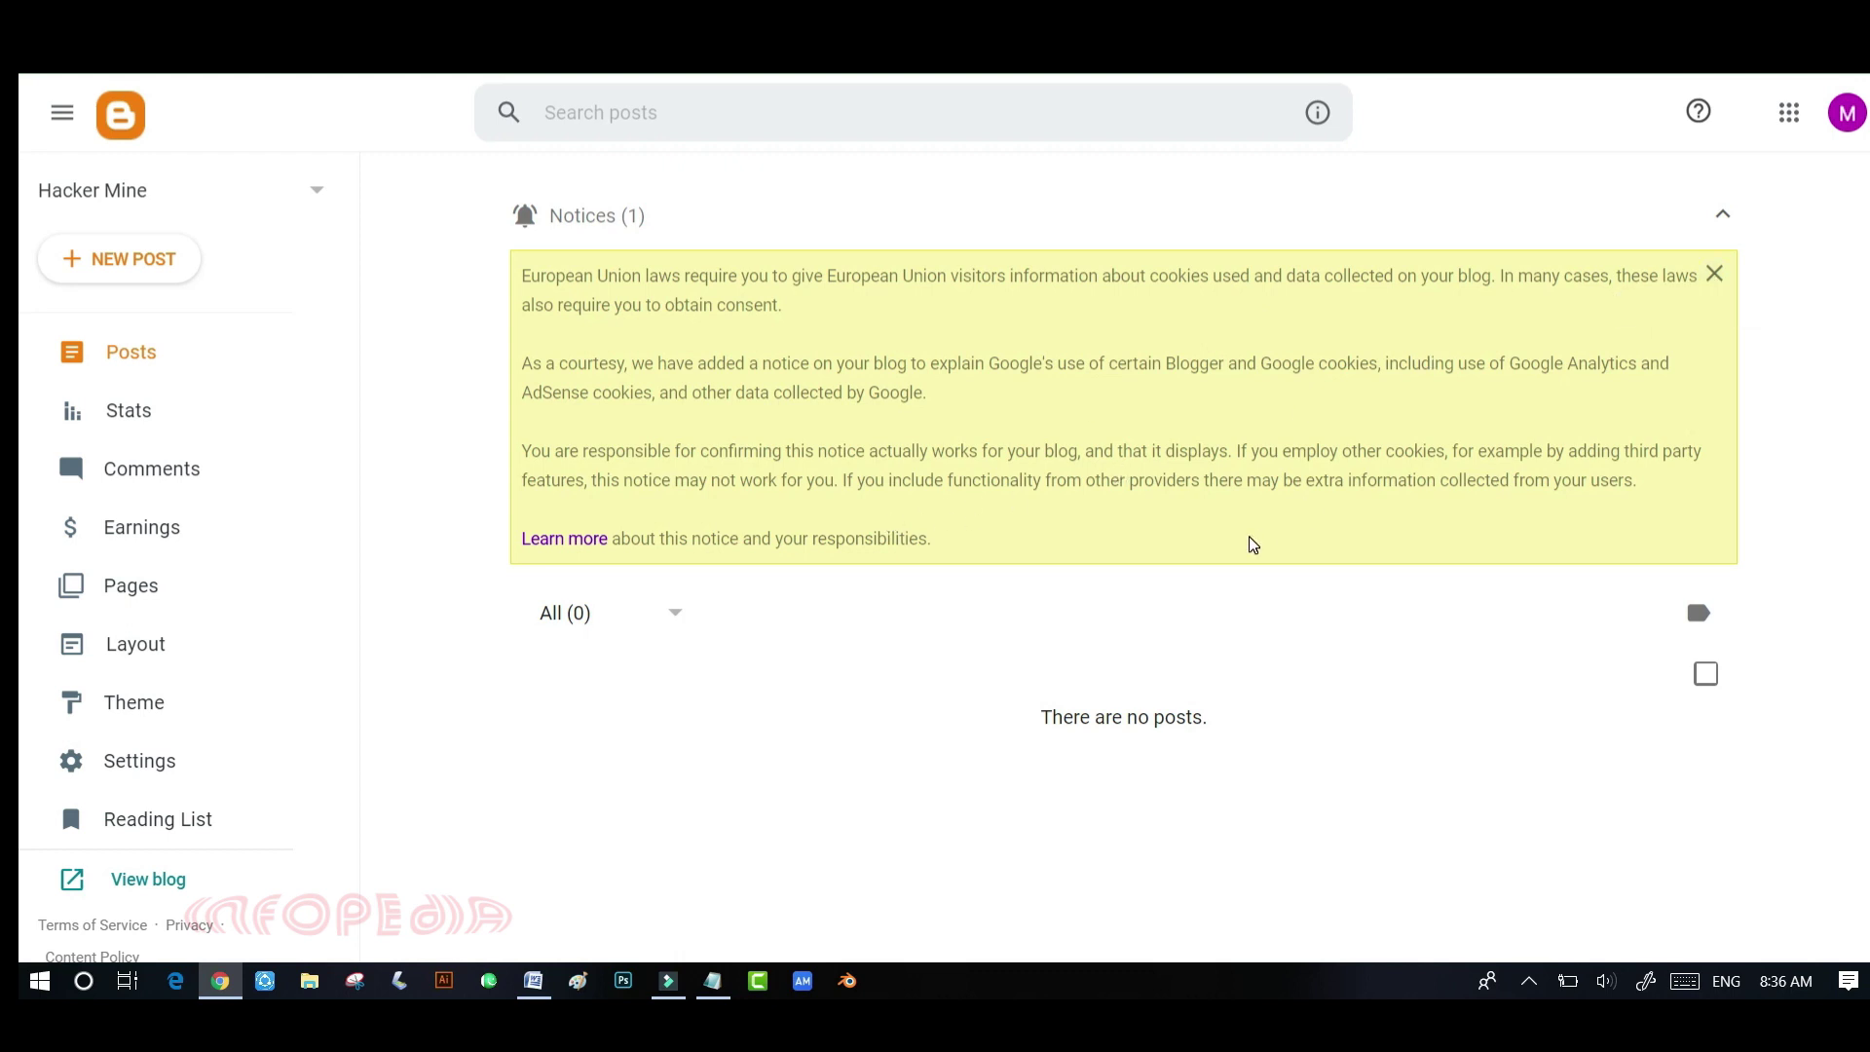
# - Dismiss the cookie notice, check the blog list, and leave an untitled draft post
pyautogui.click(1715, 280)
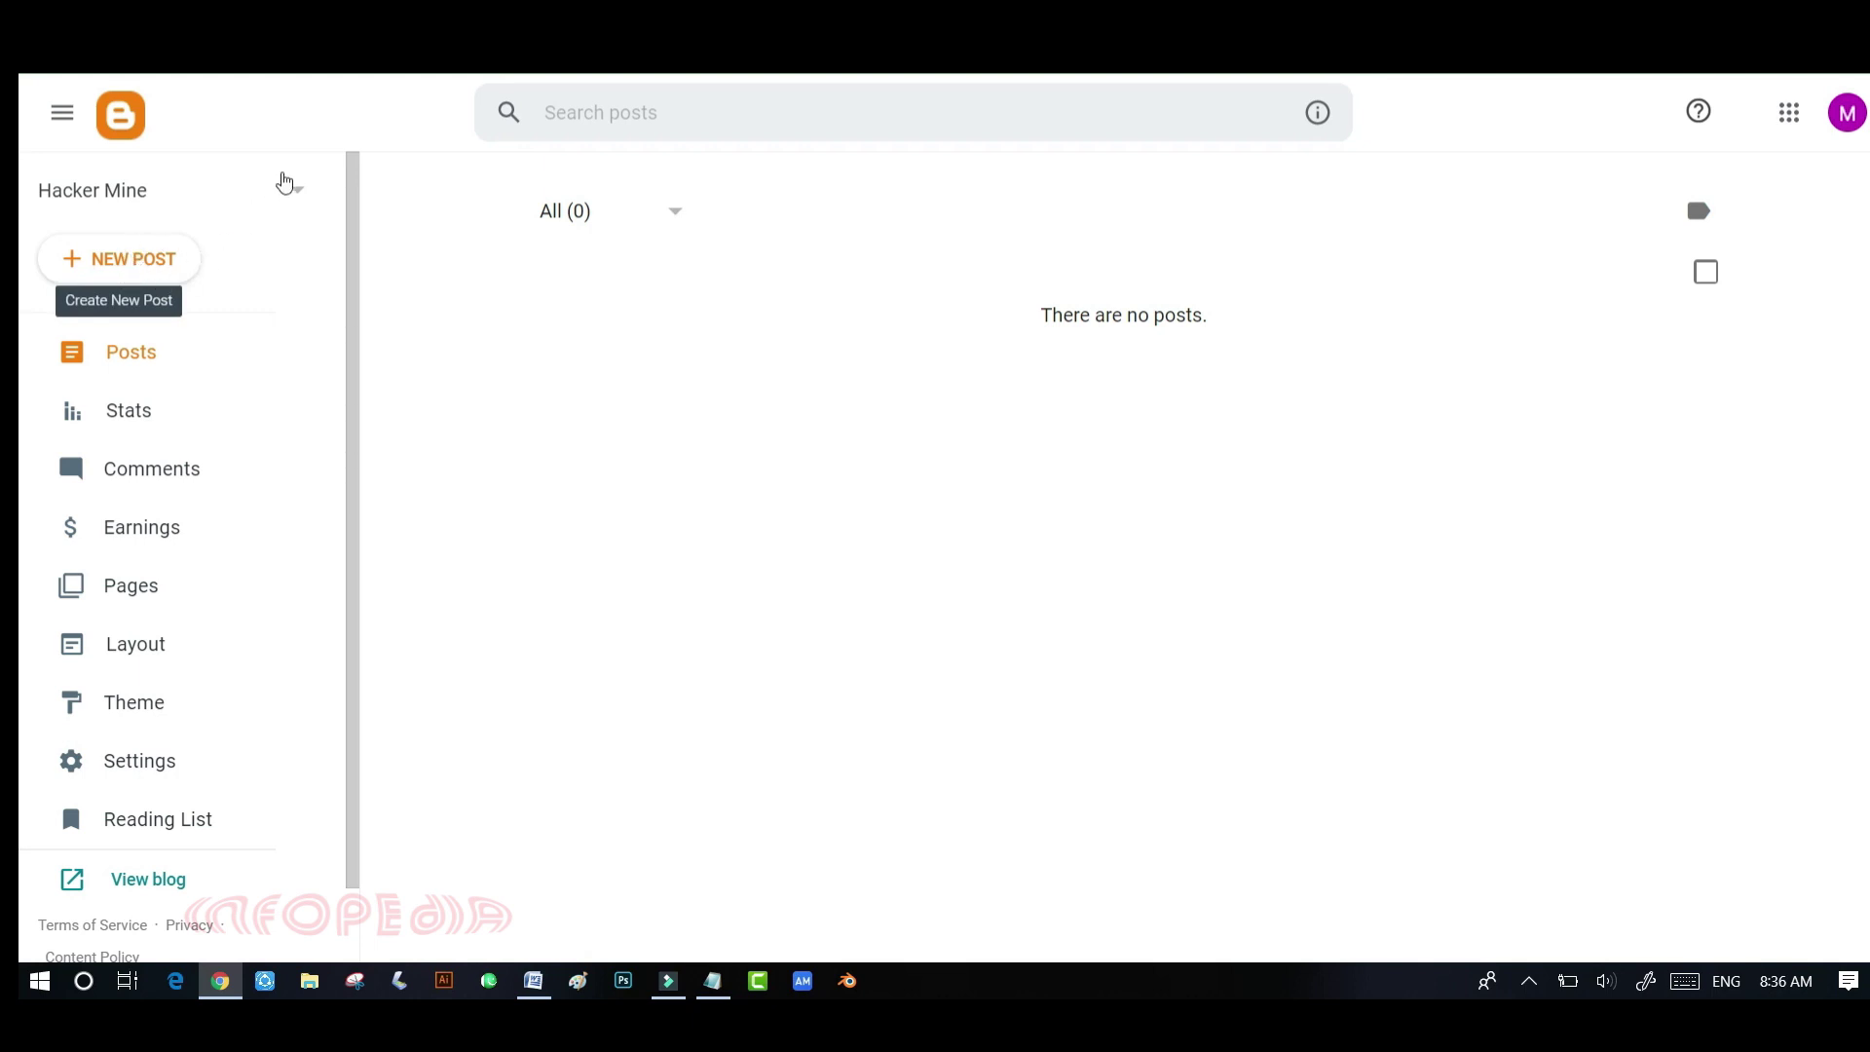
pyautogui.click(297, 189)
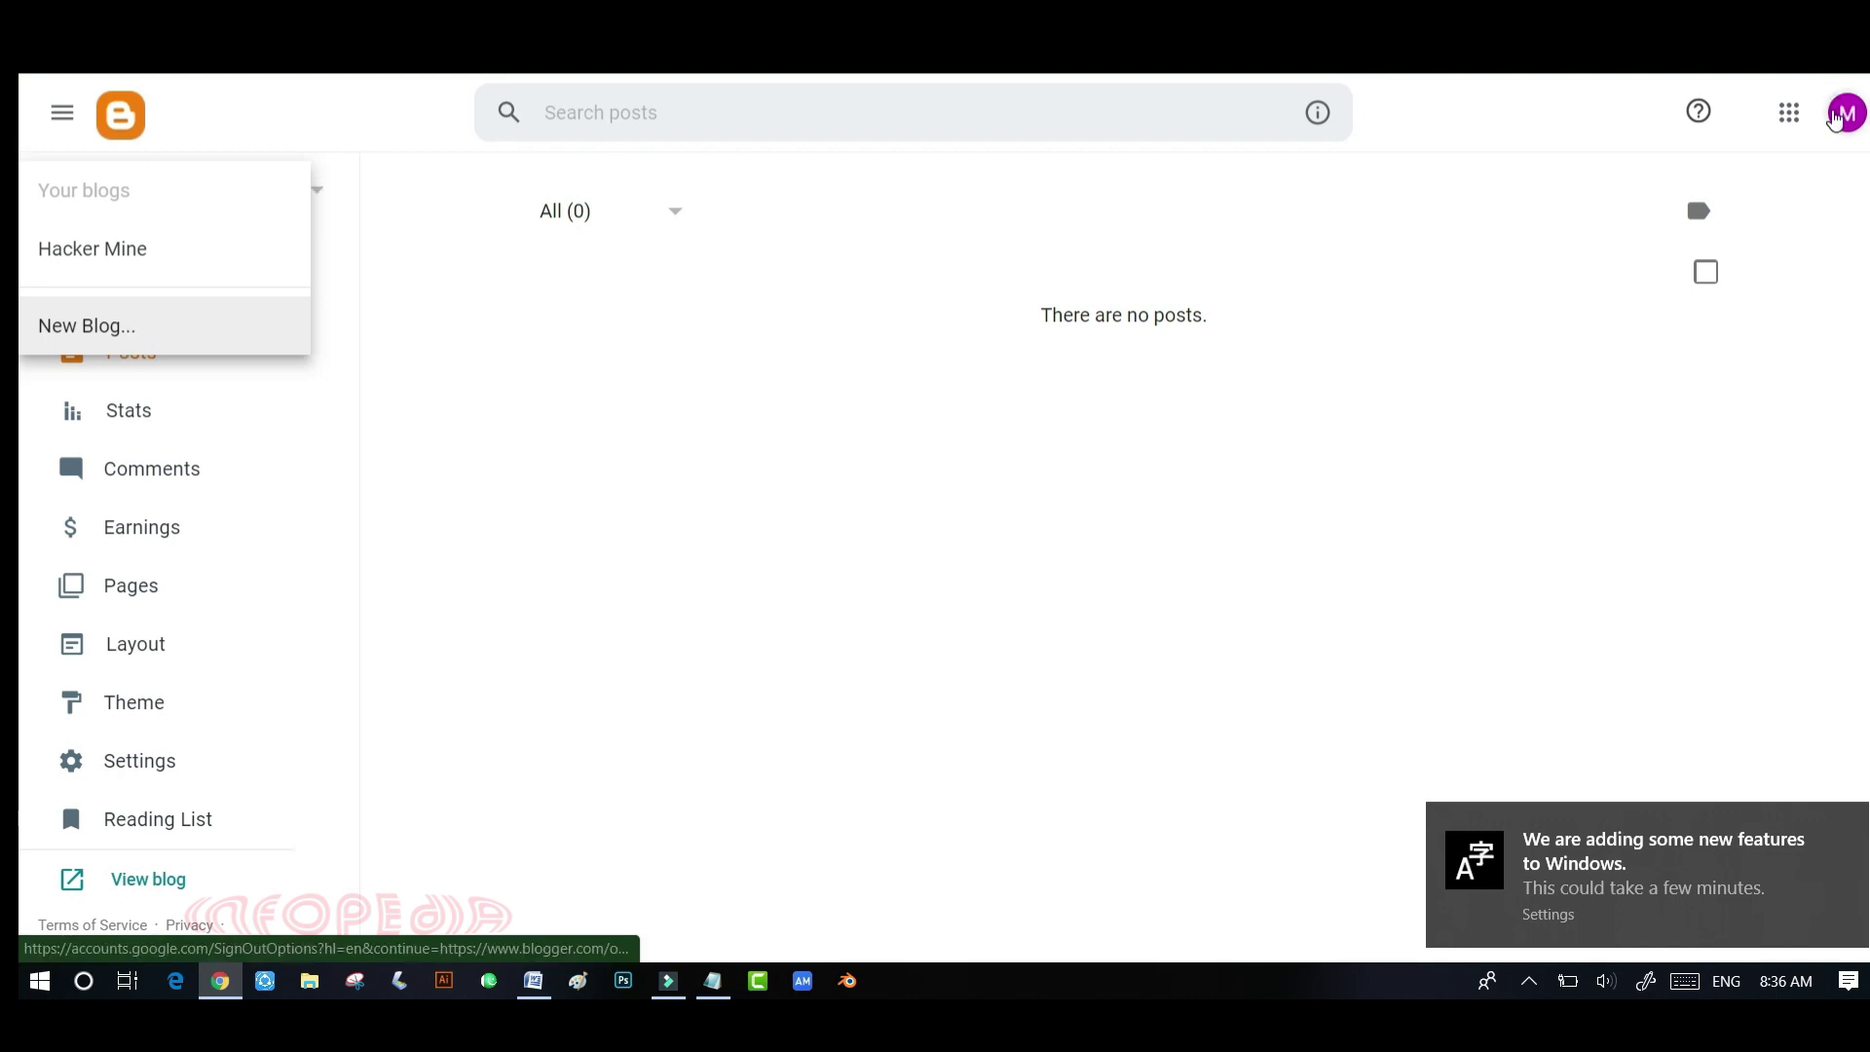
pyautogui.click(411, 255)
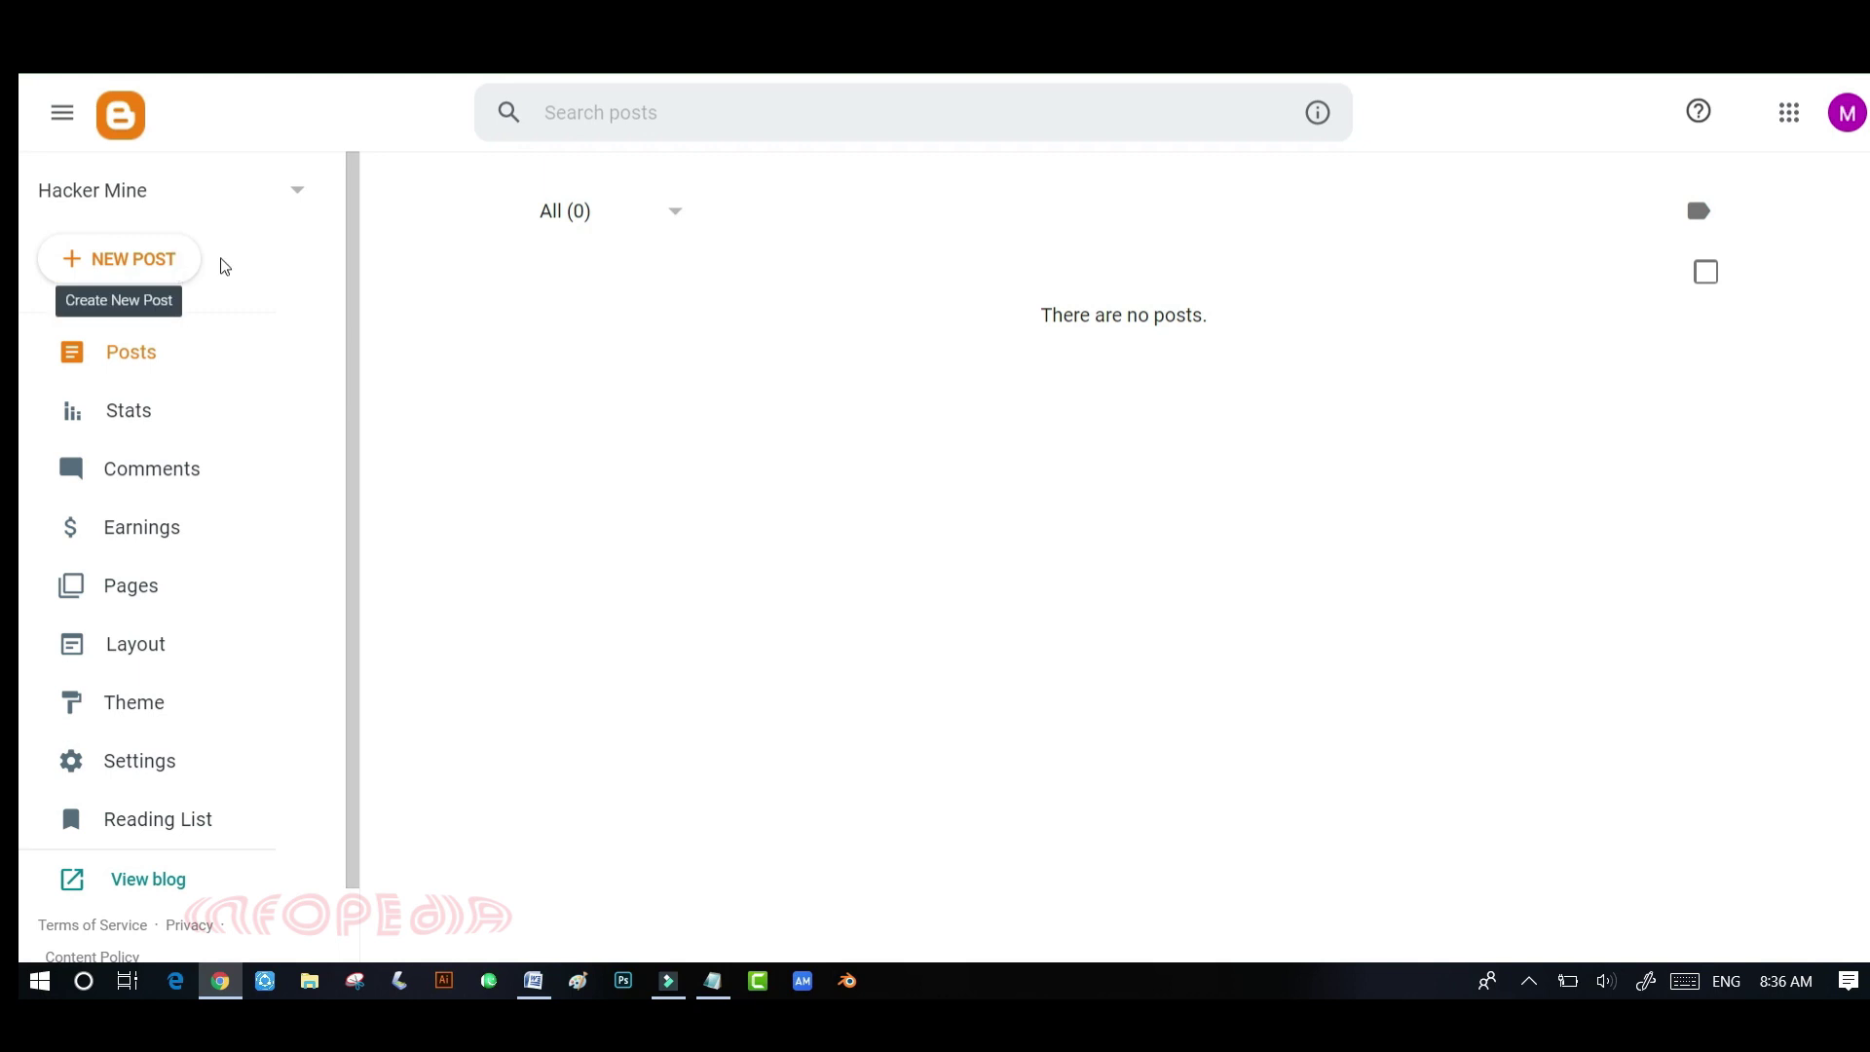
pyautogui.click(137, 272)
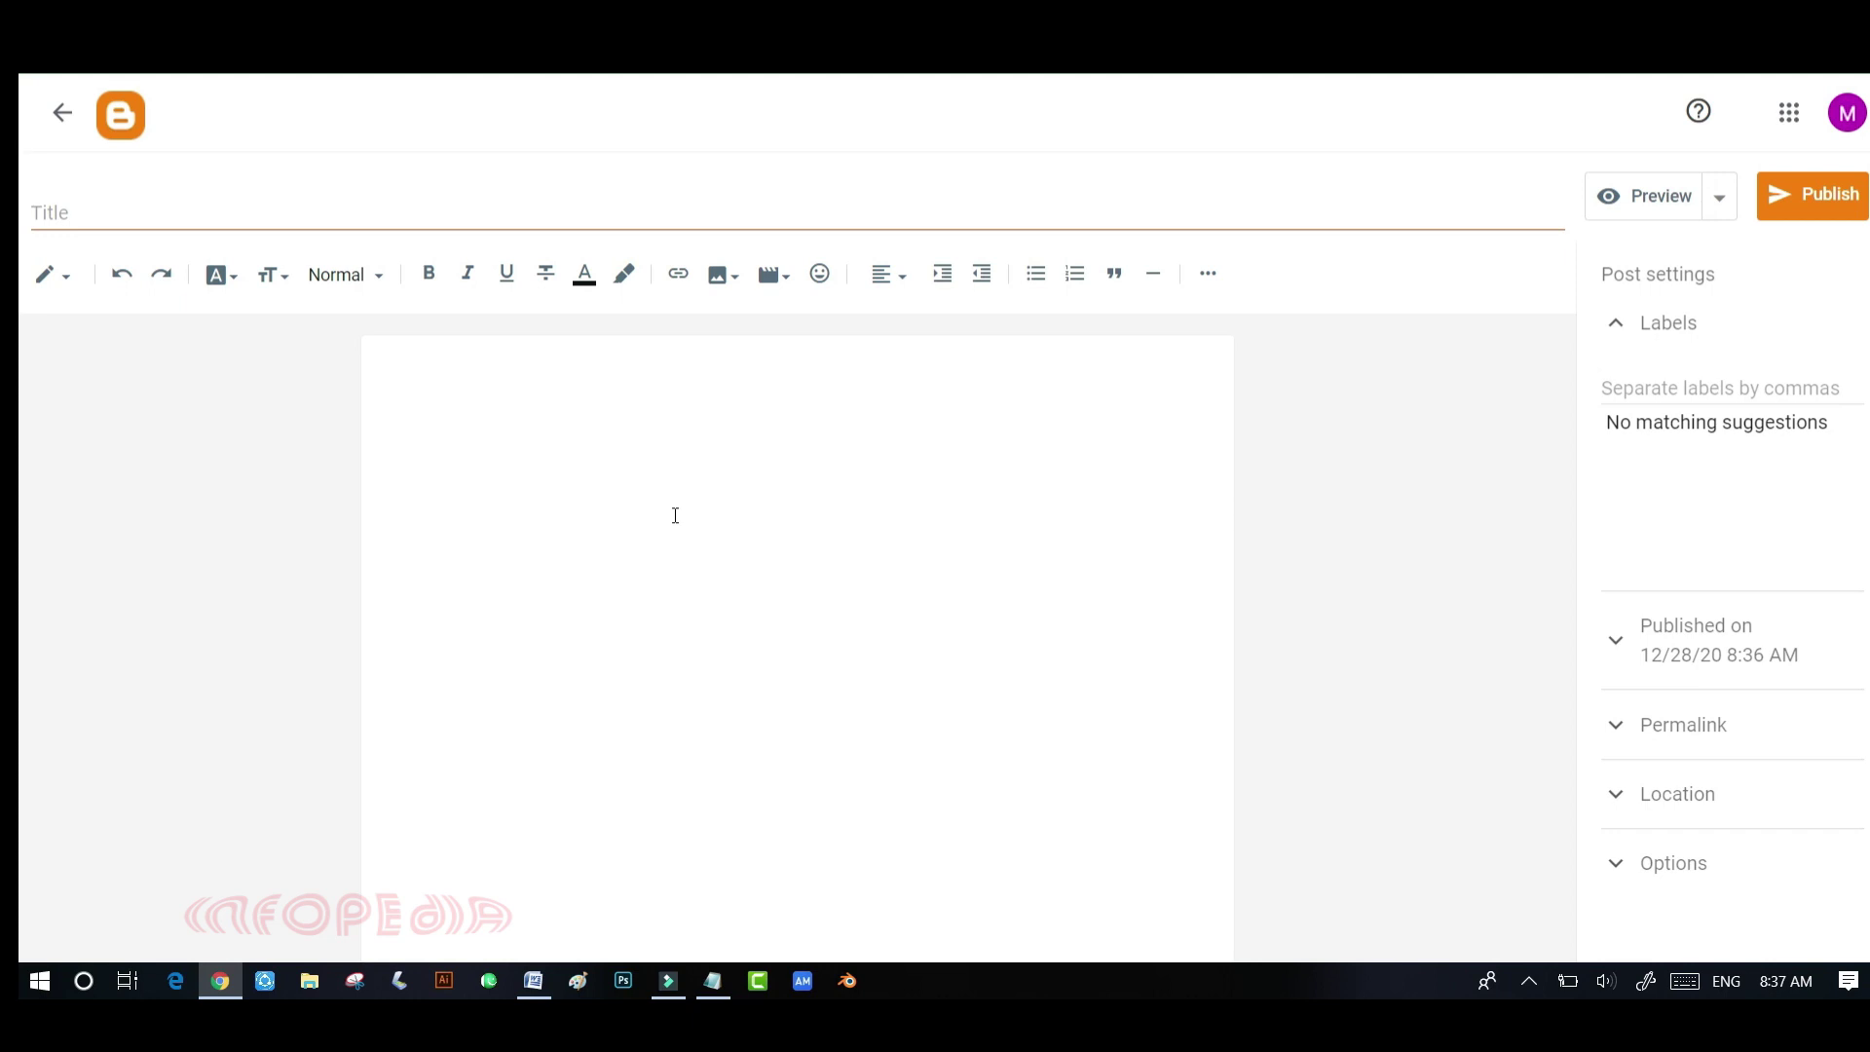
pyautogui.click(61, 133)
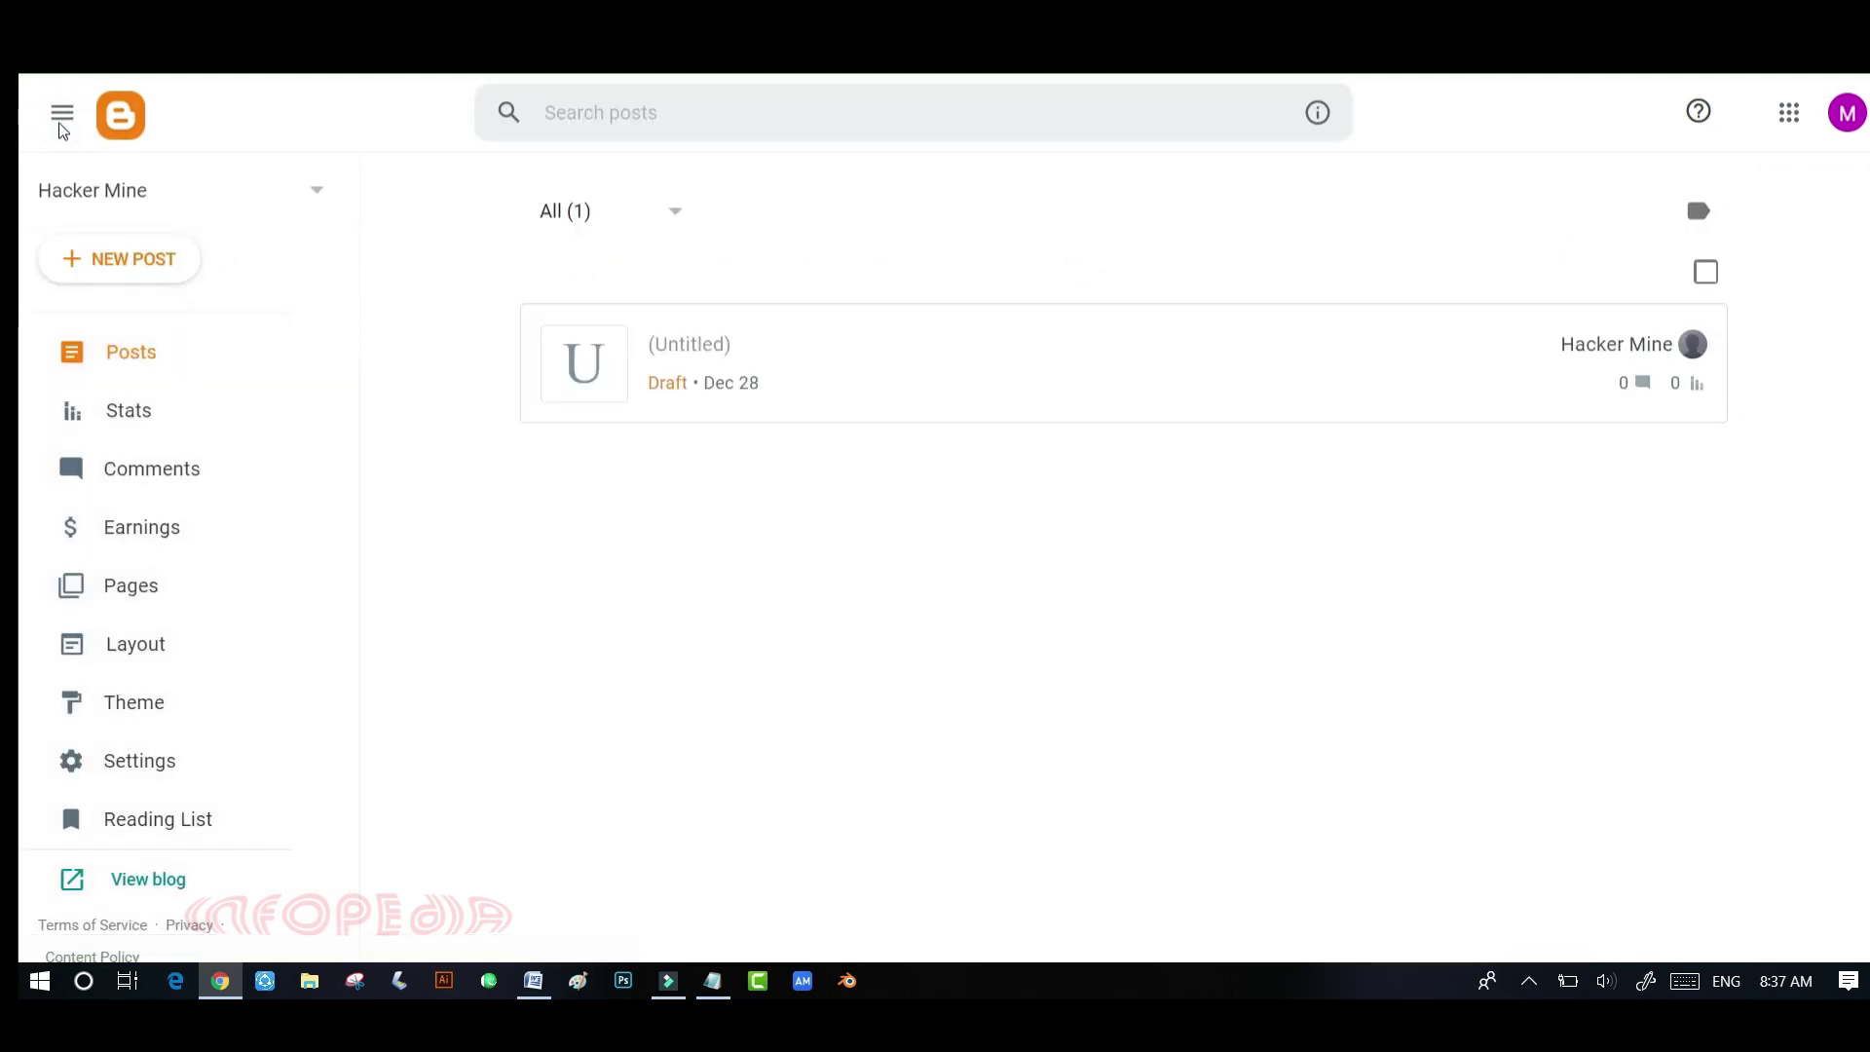
# - Refresh the posts list, look over the Stats cards, then view the empty Comments list
pyautogui.click(141, 361)
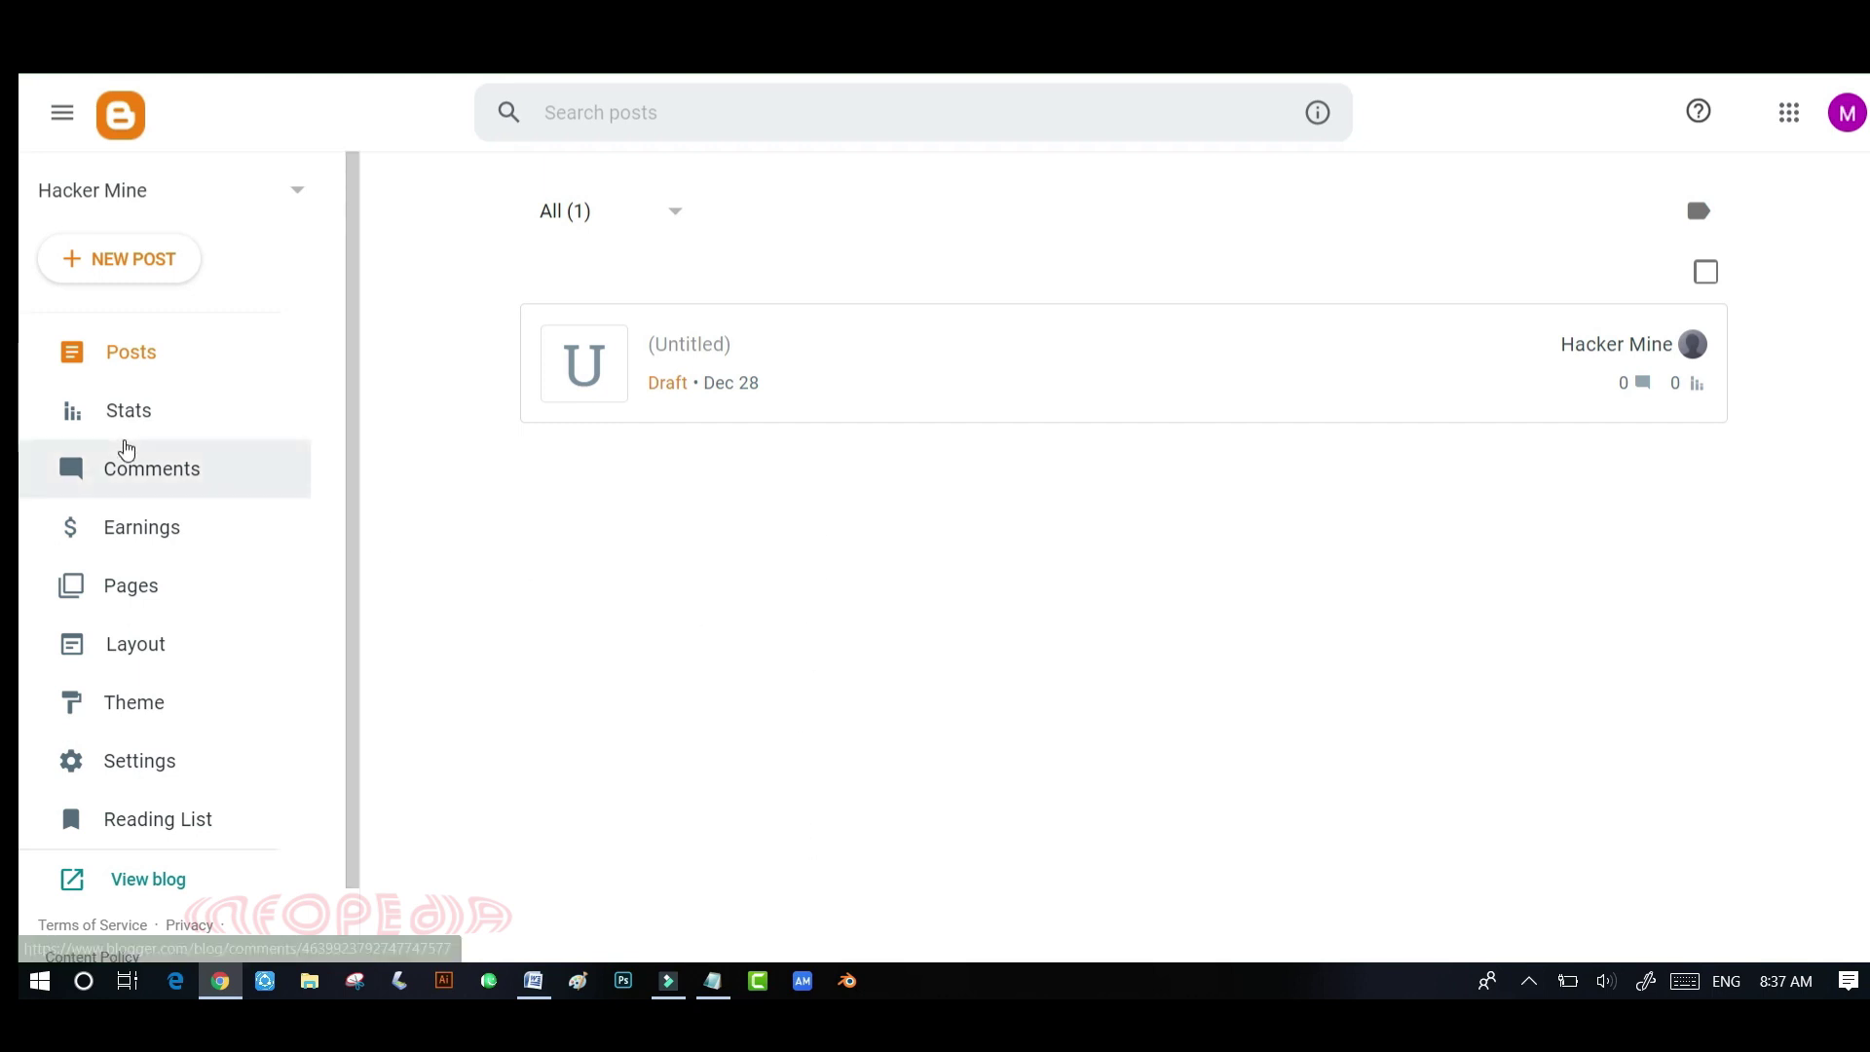
pyautogui.click(117, 409)
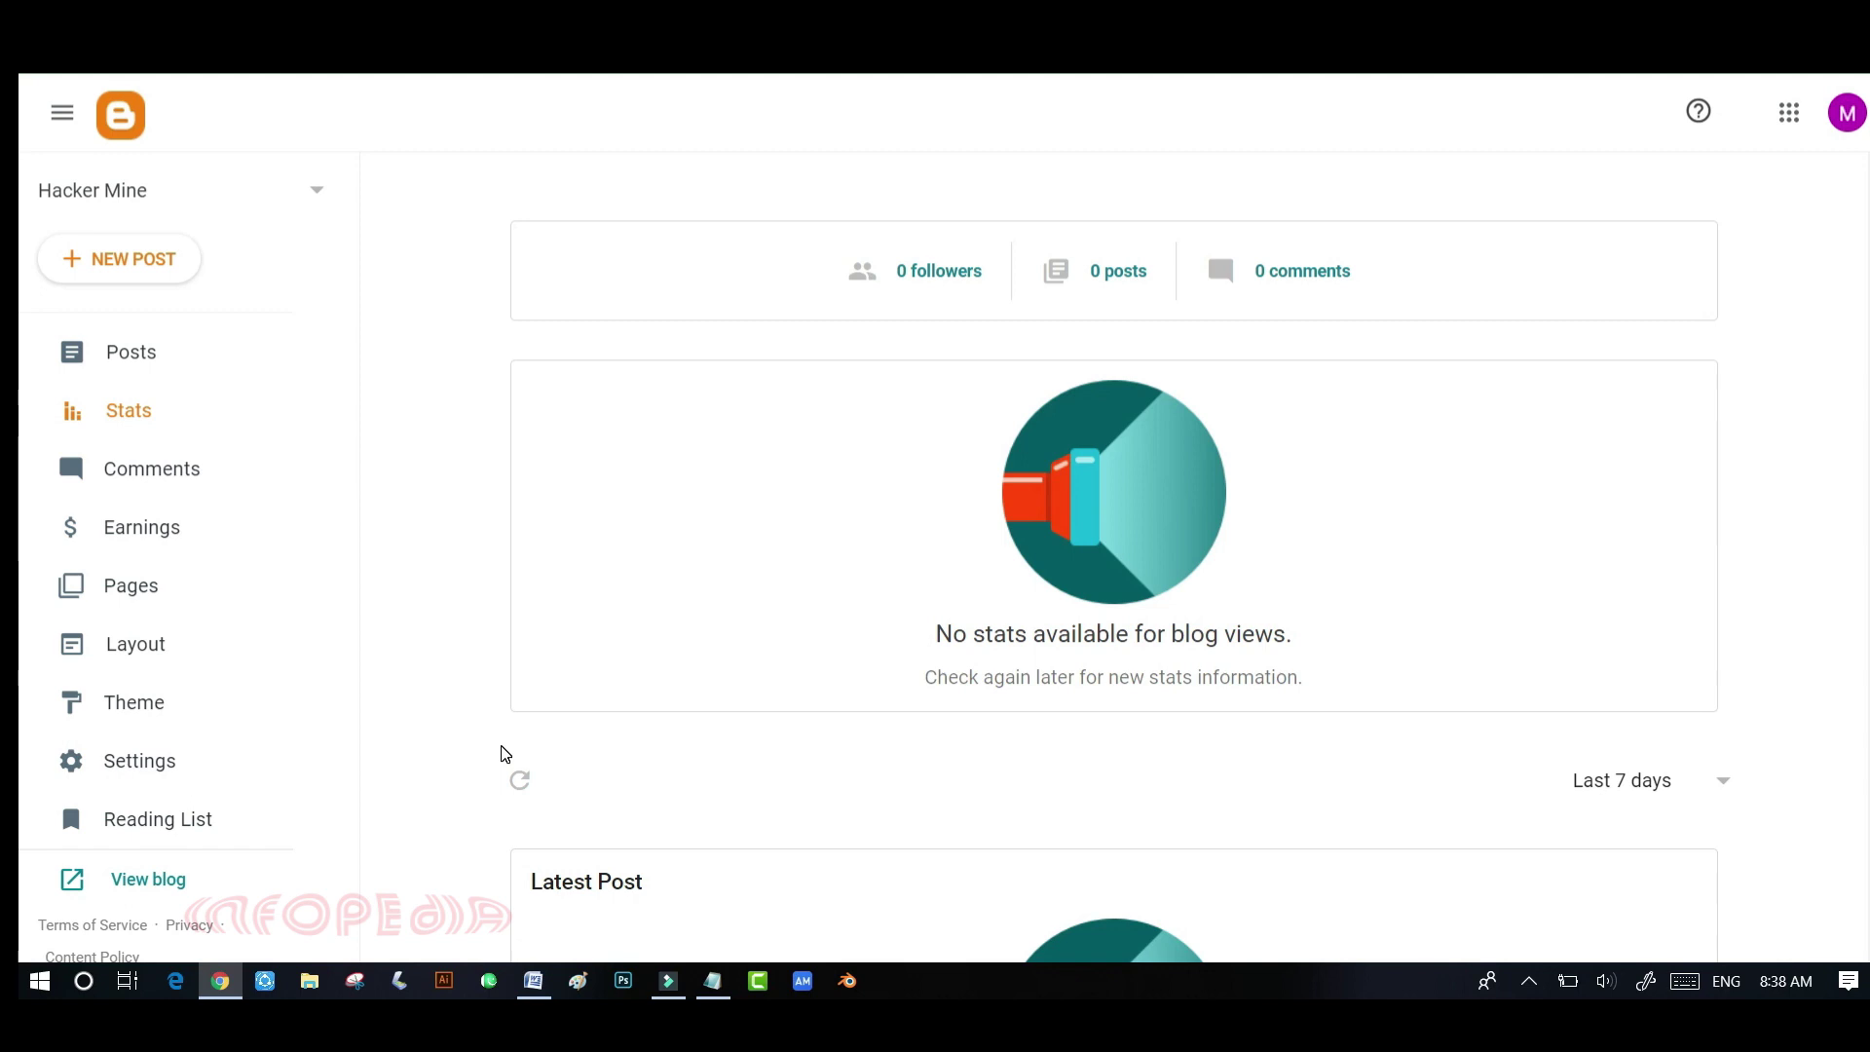
pyautogui.scroll(-5, 503, 756)
pyautogui.scroll(-12, 854, 678)
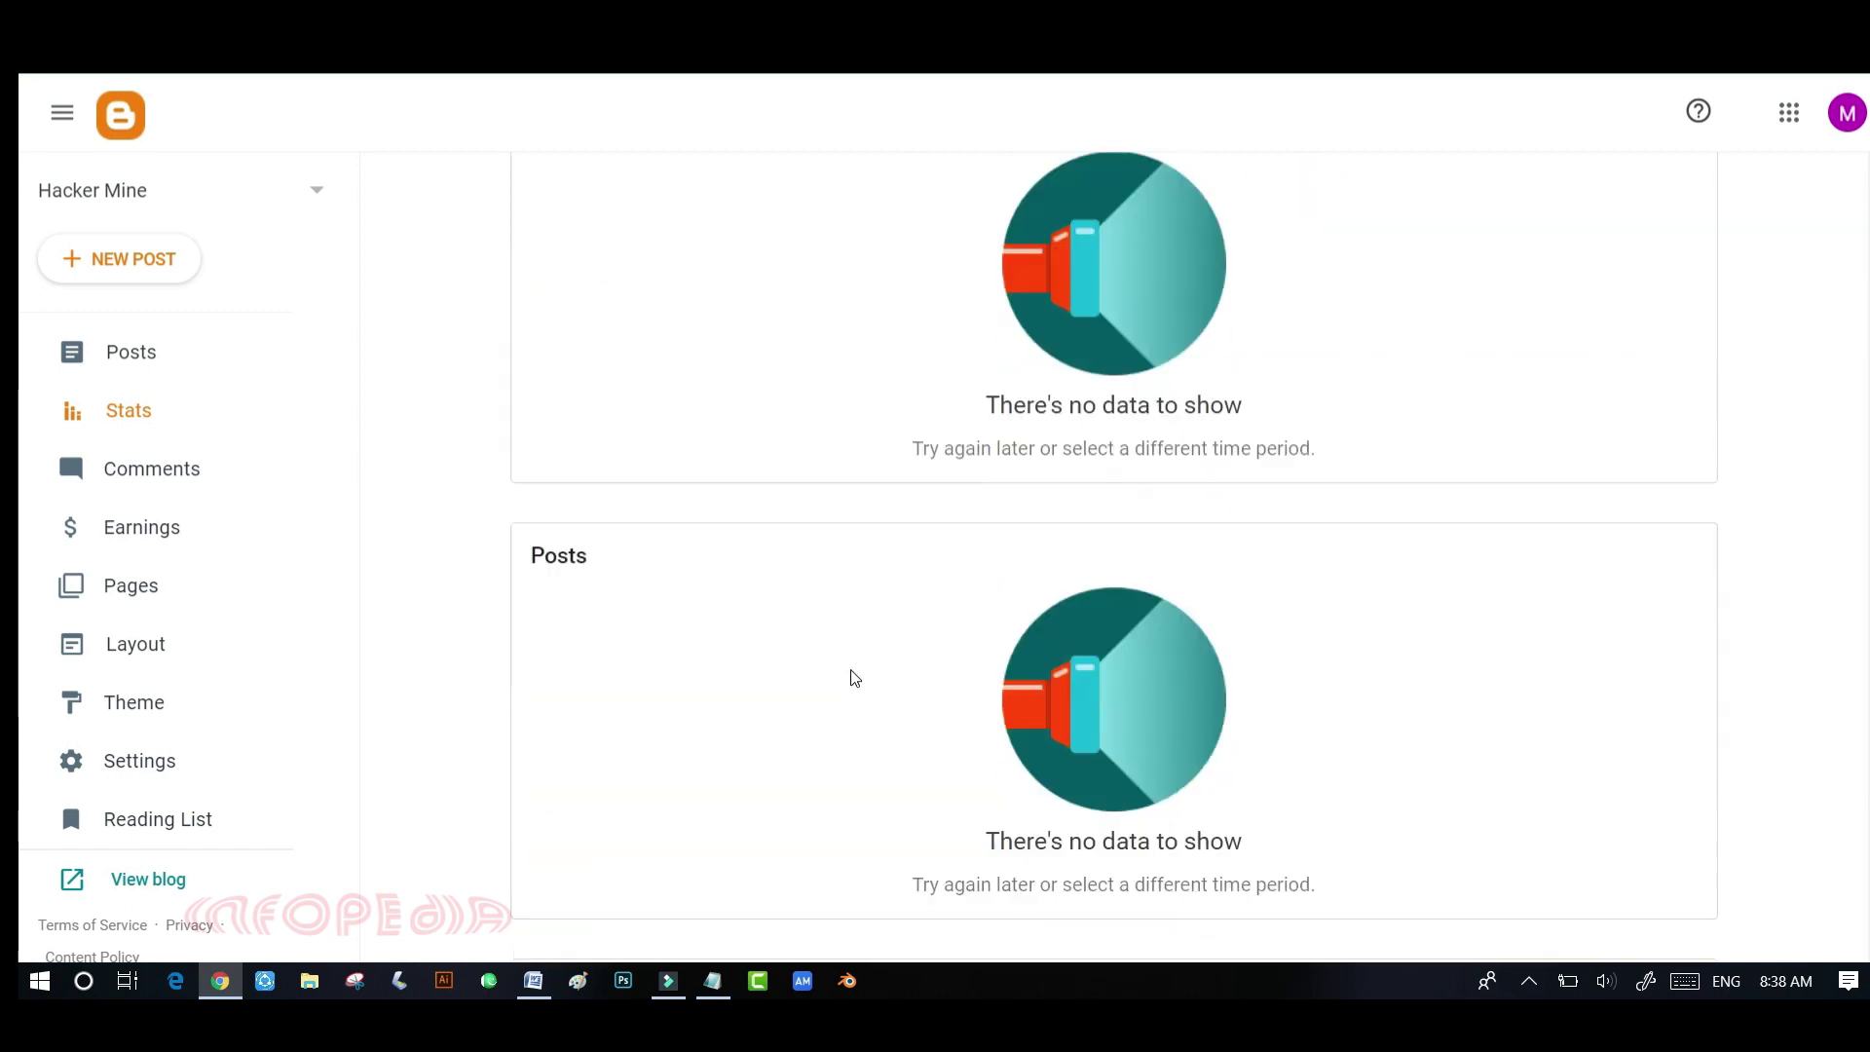
pyautogui.scroll(17, 854, 679)
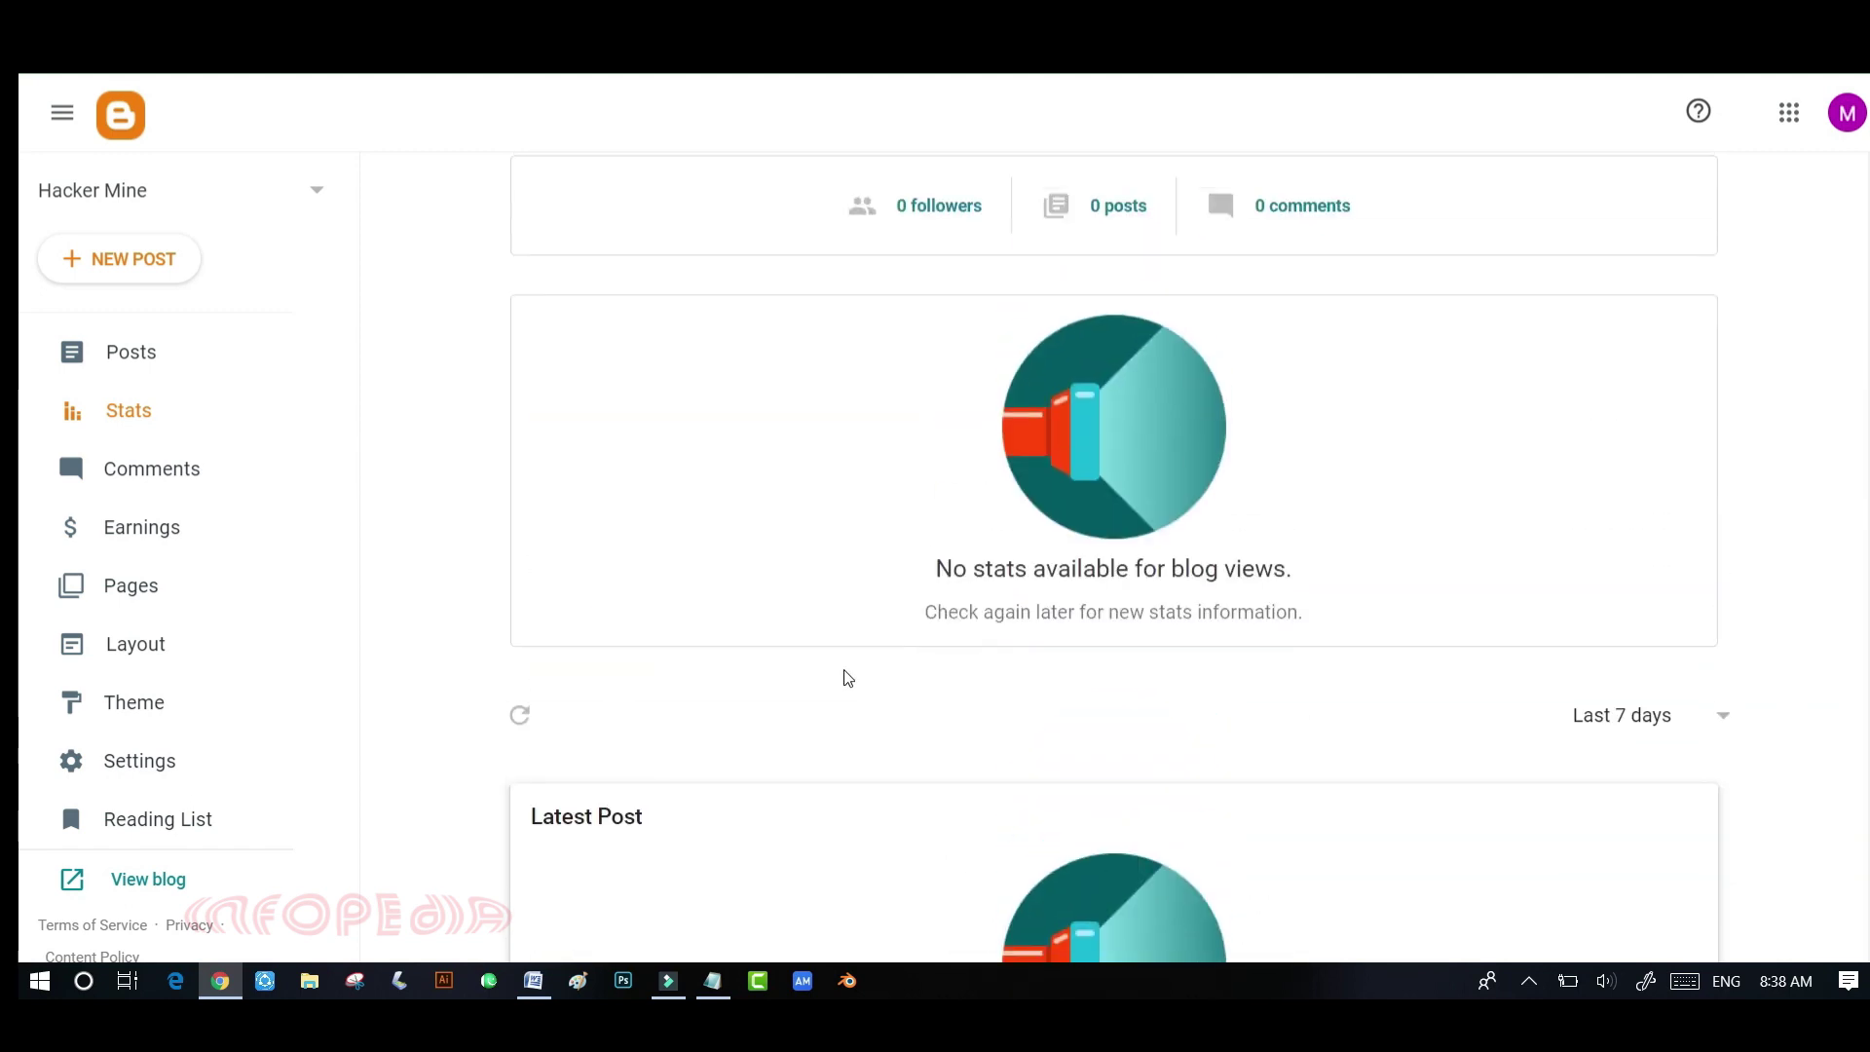
pyautogui.click(150, 485)
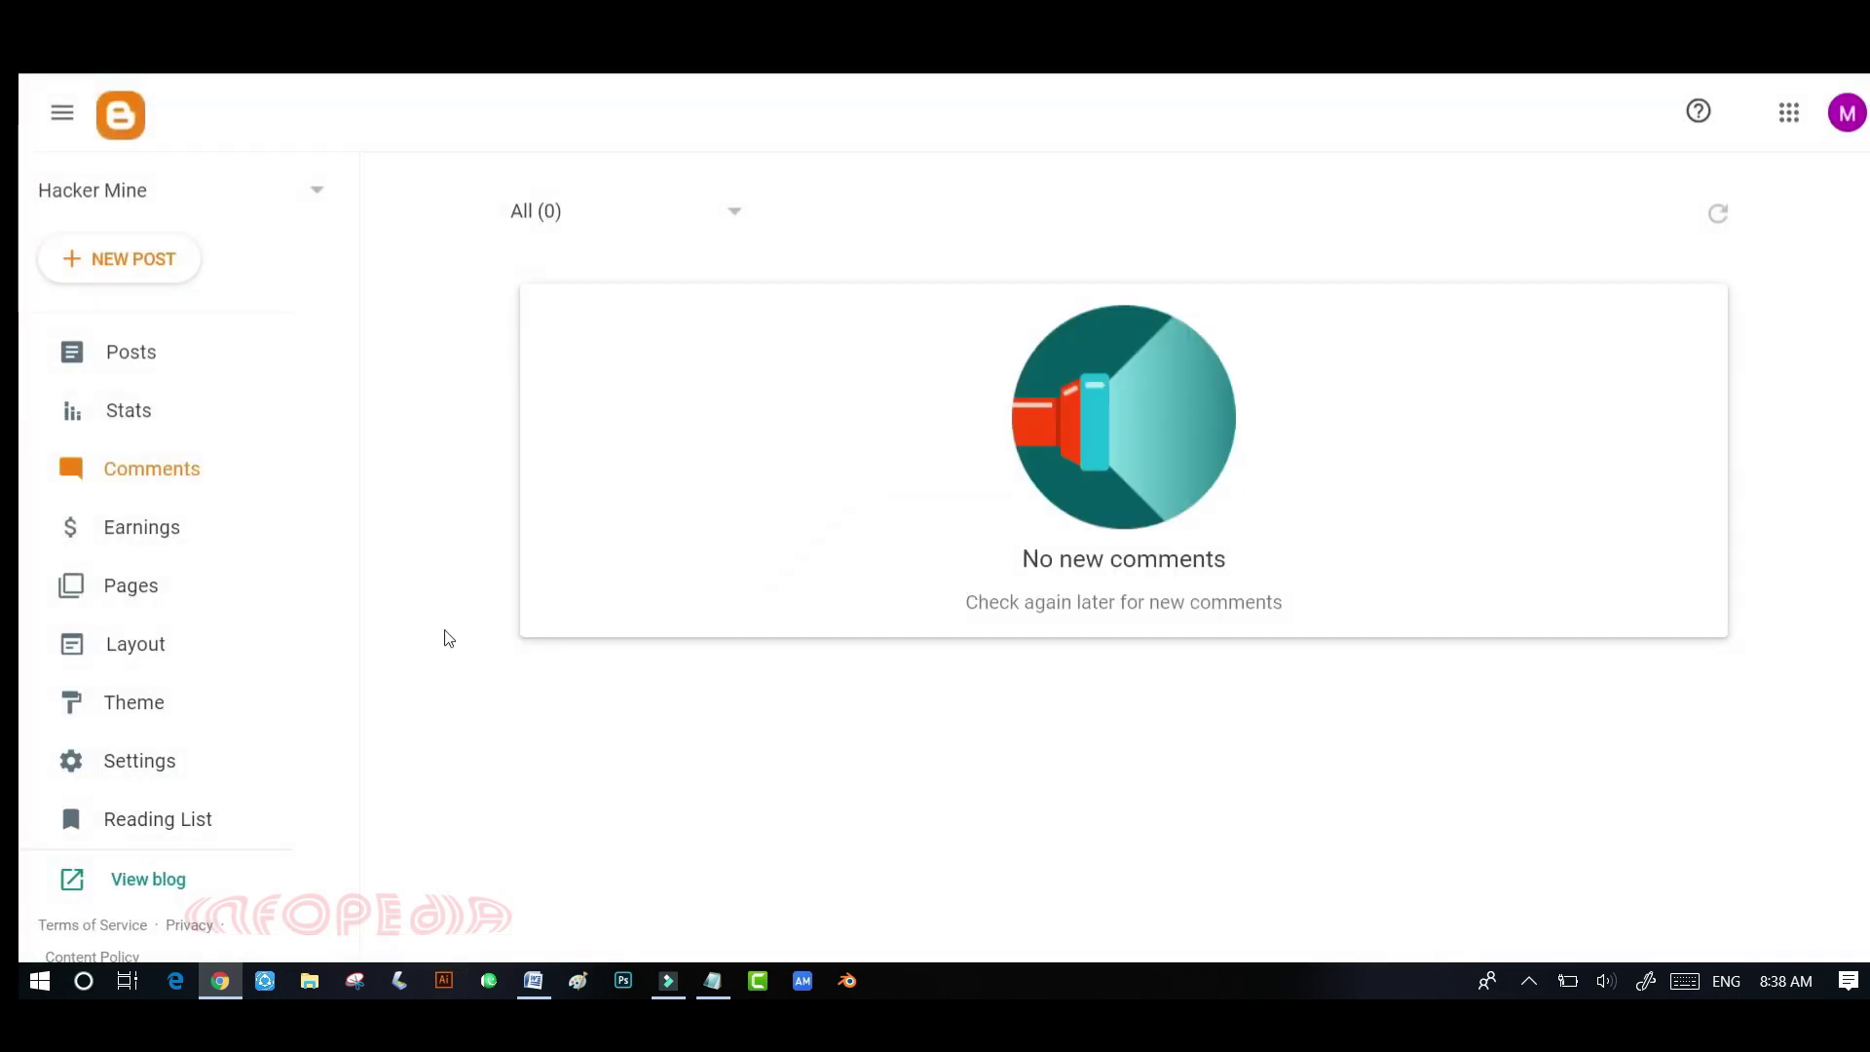
# - Review the Earnings AdSense card, then view the empty Pages list
pyautogui.click(134, 539)
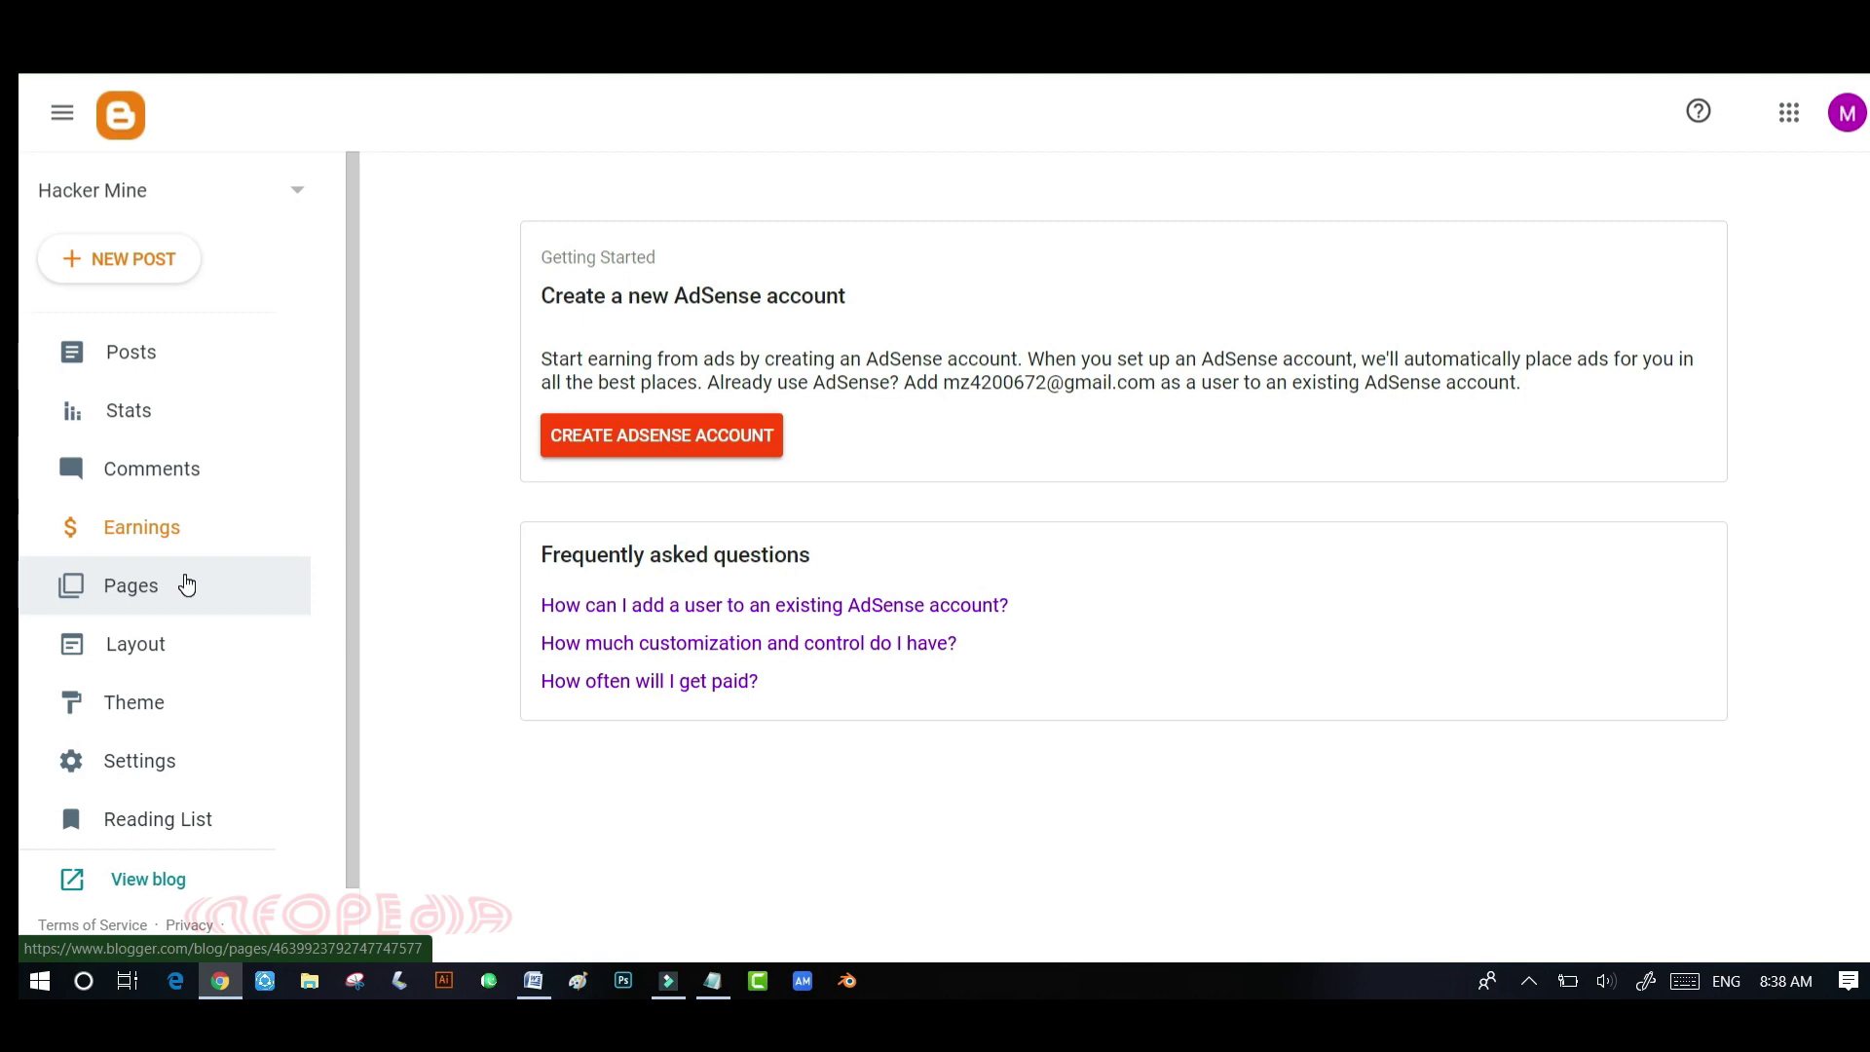
pyautogui.click(132, 599)
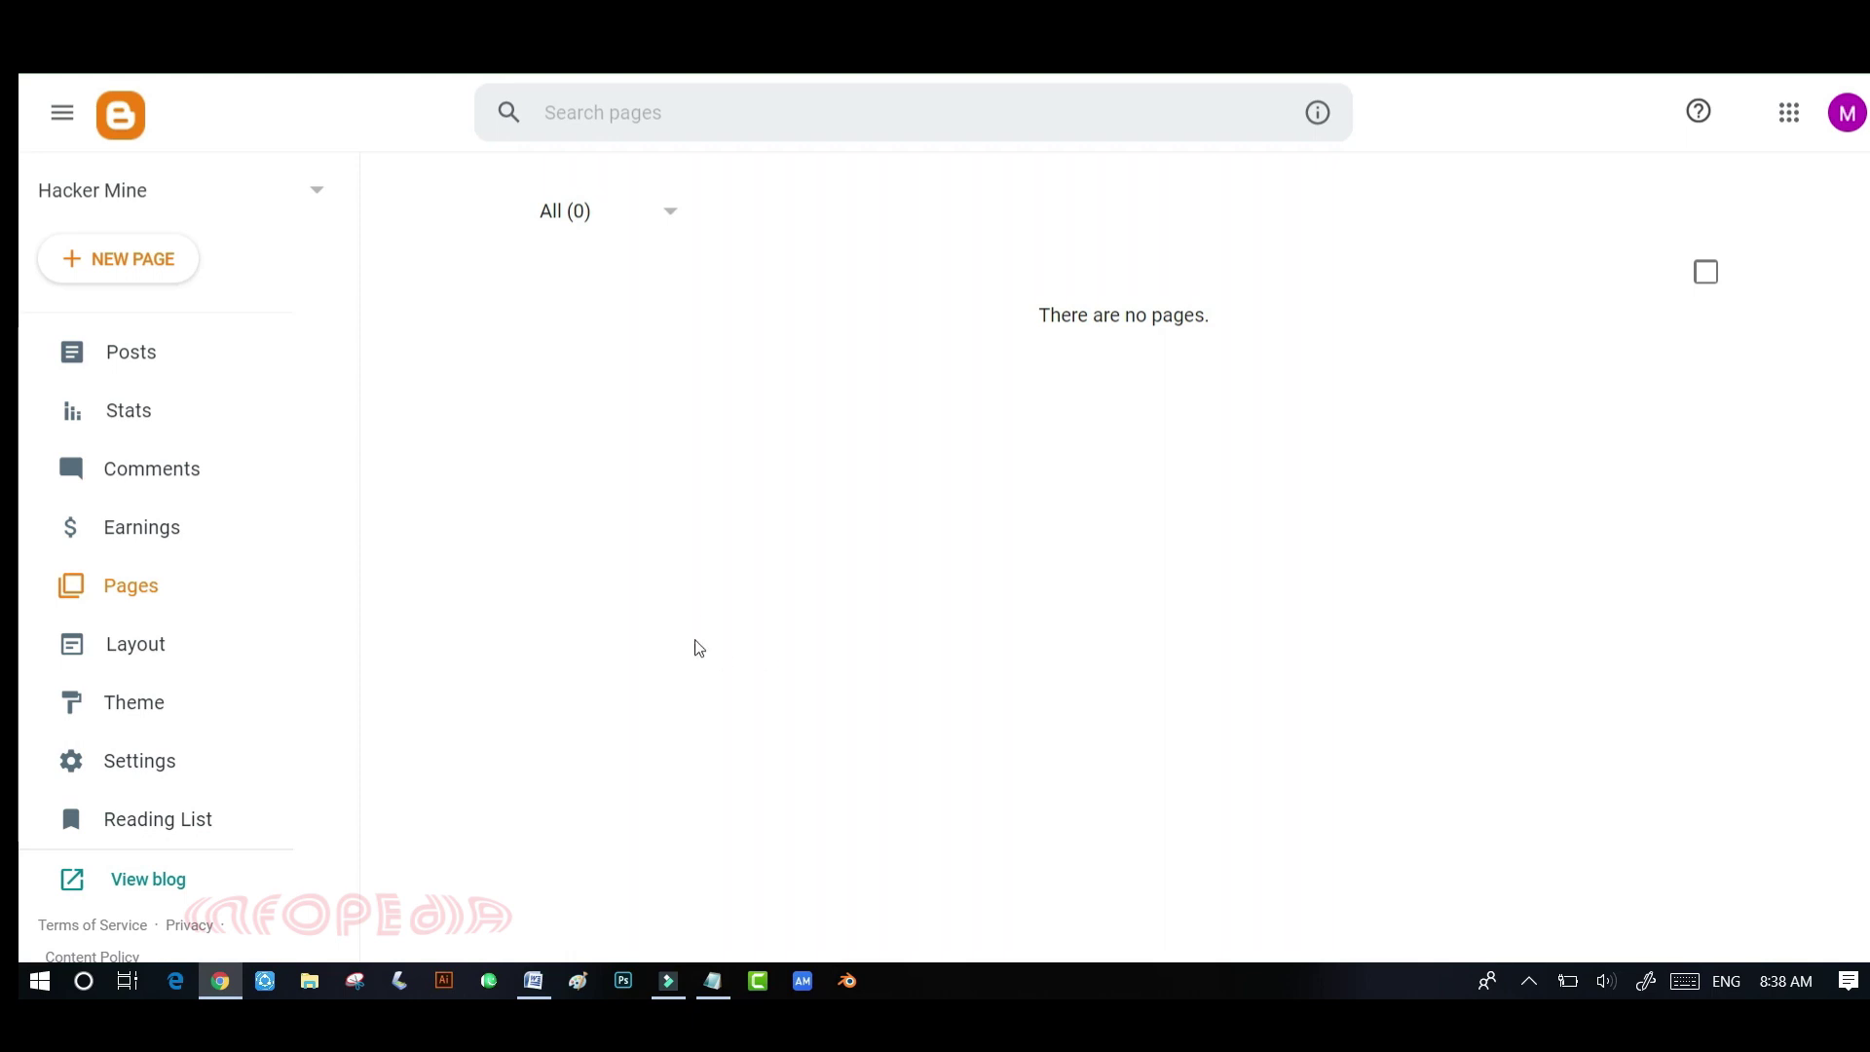
# - Review the Layout page's Sidebar, Search, Header, Subscription and Footer gadget sections
pyautogui.click(139, 660)
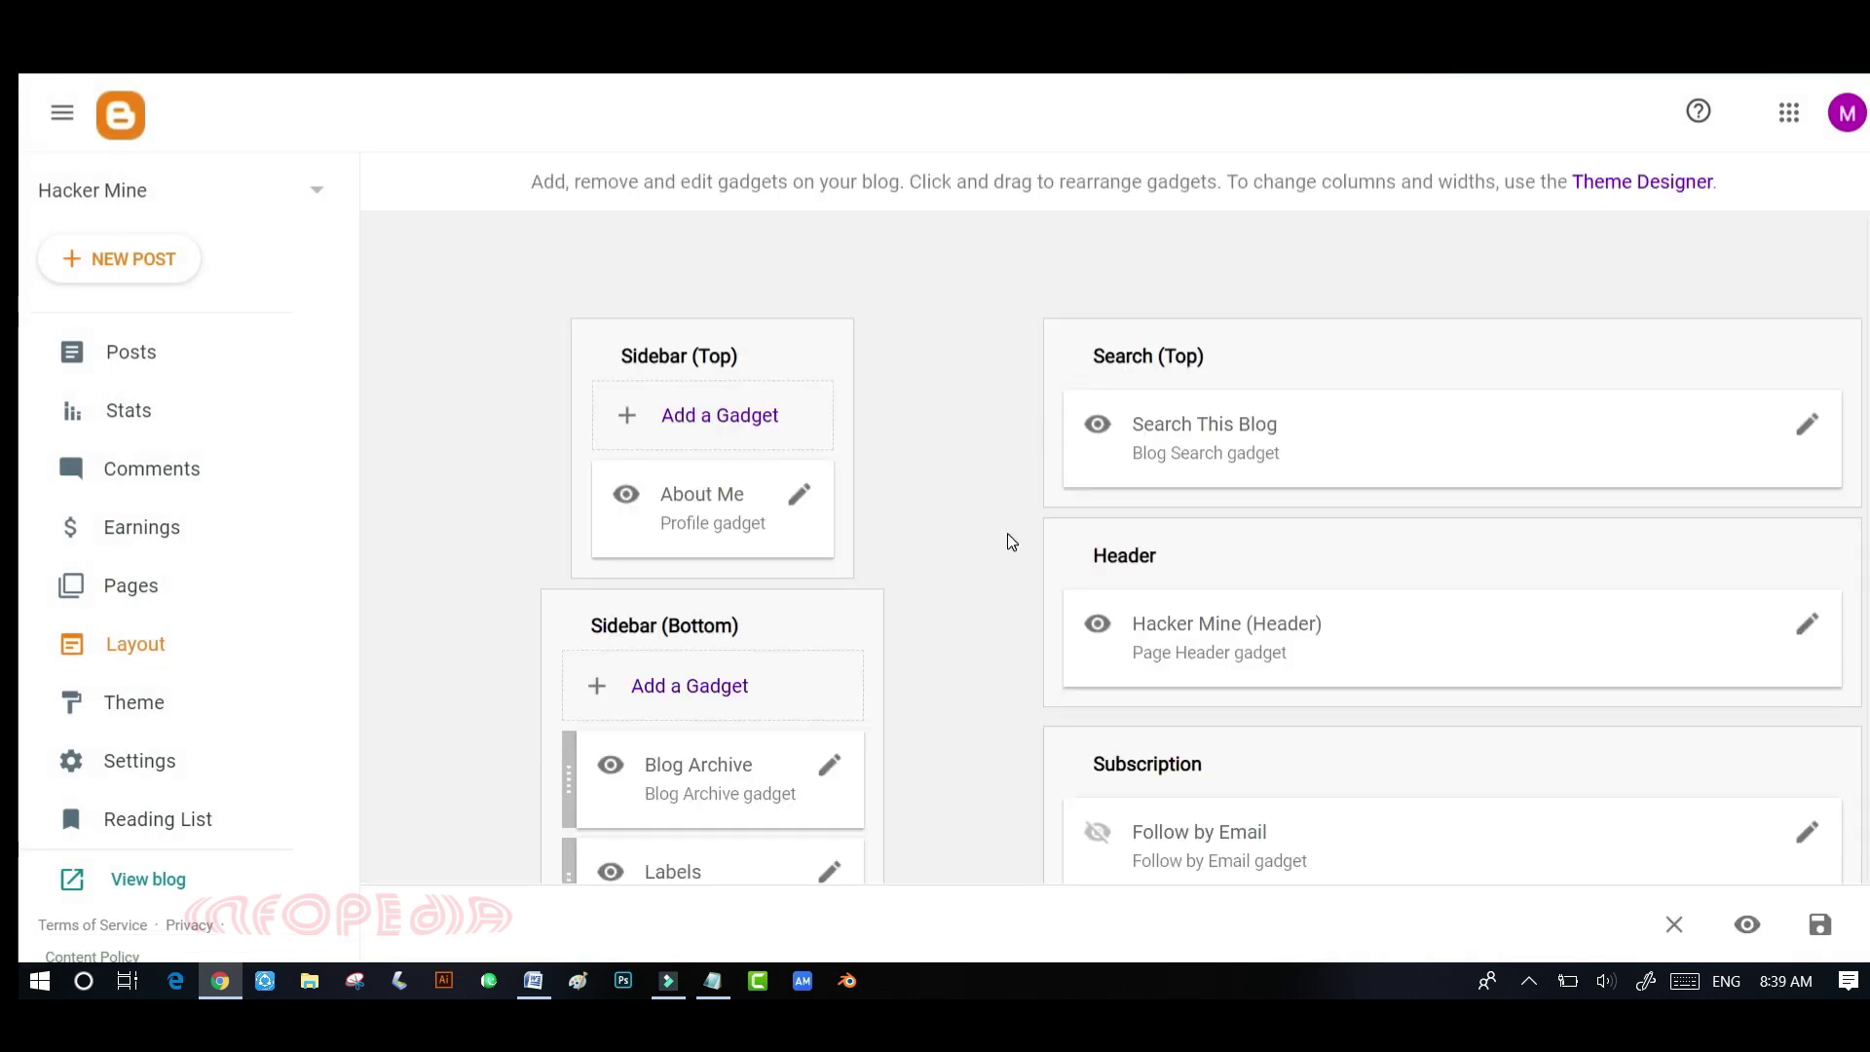
pyautogui.scroll(-15, 1008, 536)
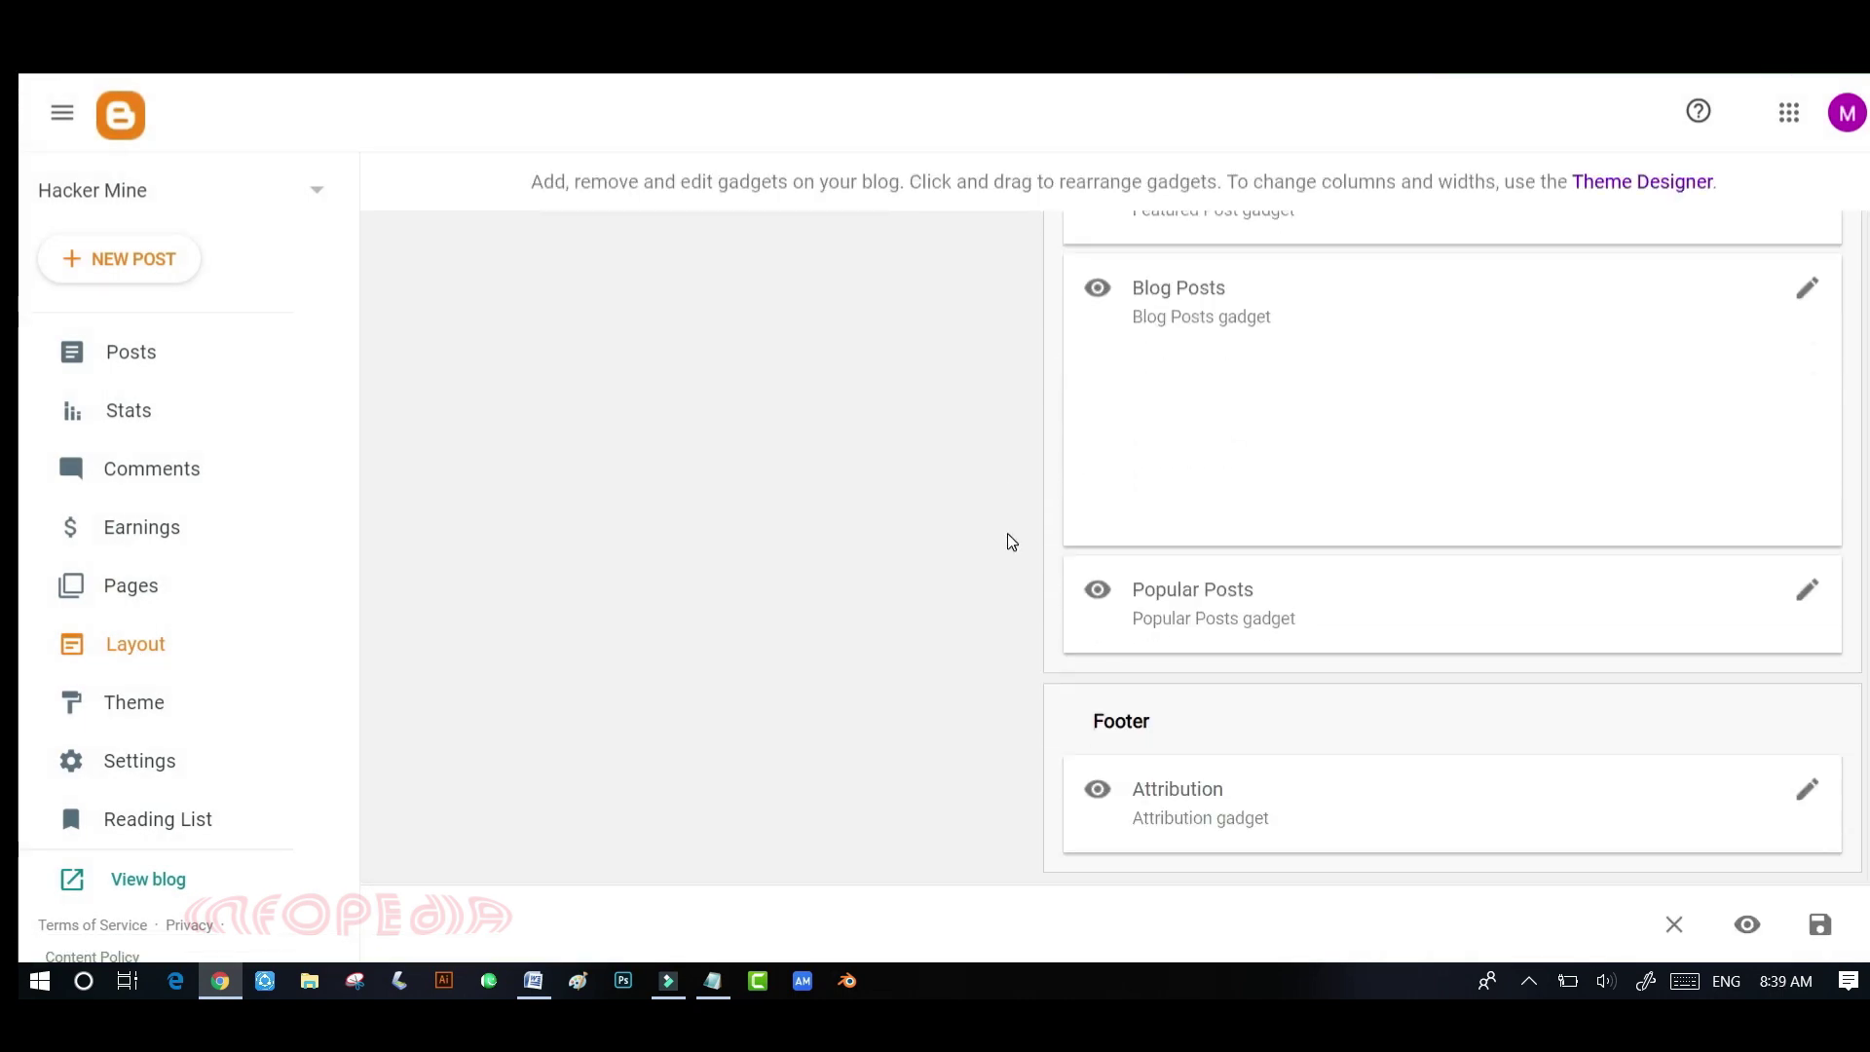
pyautogui.scroll(15, 1008, 536)
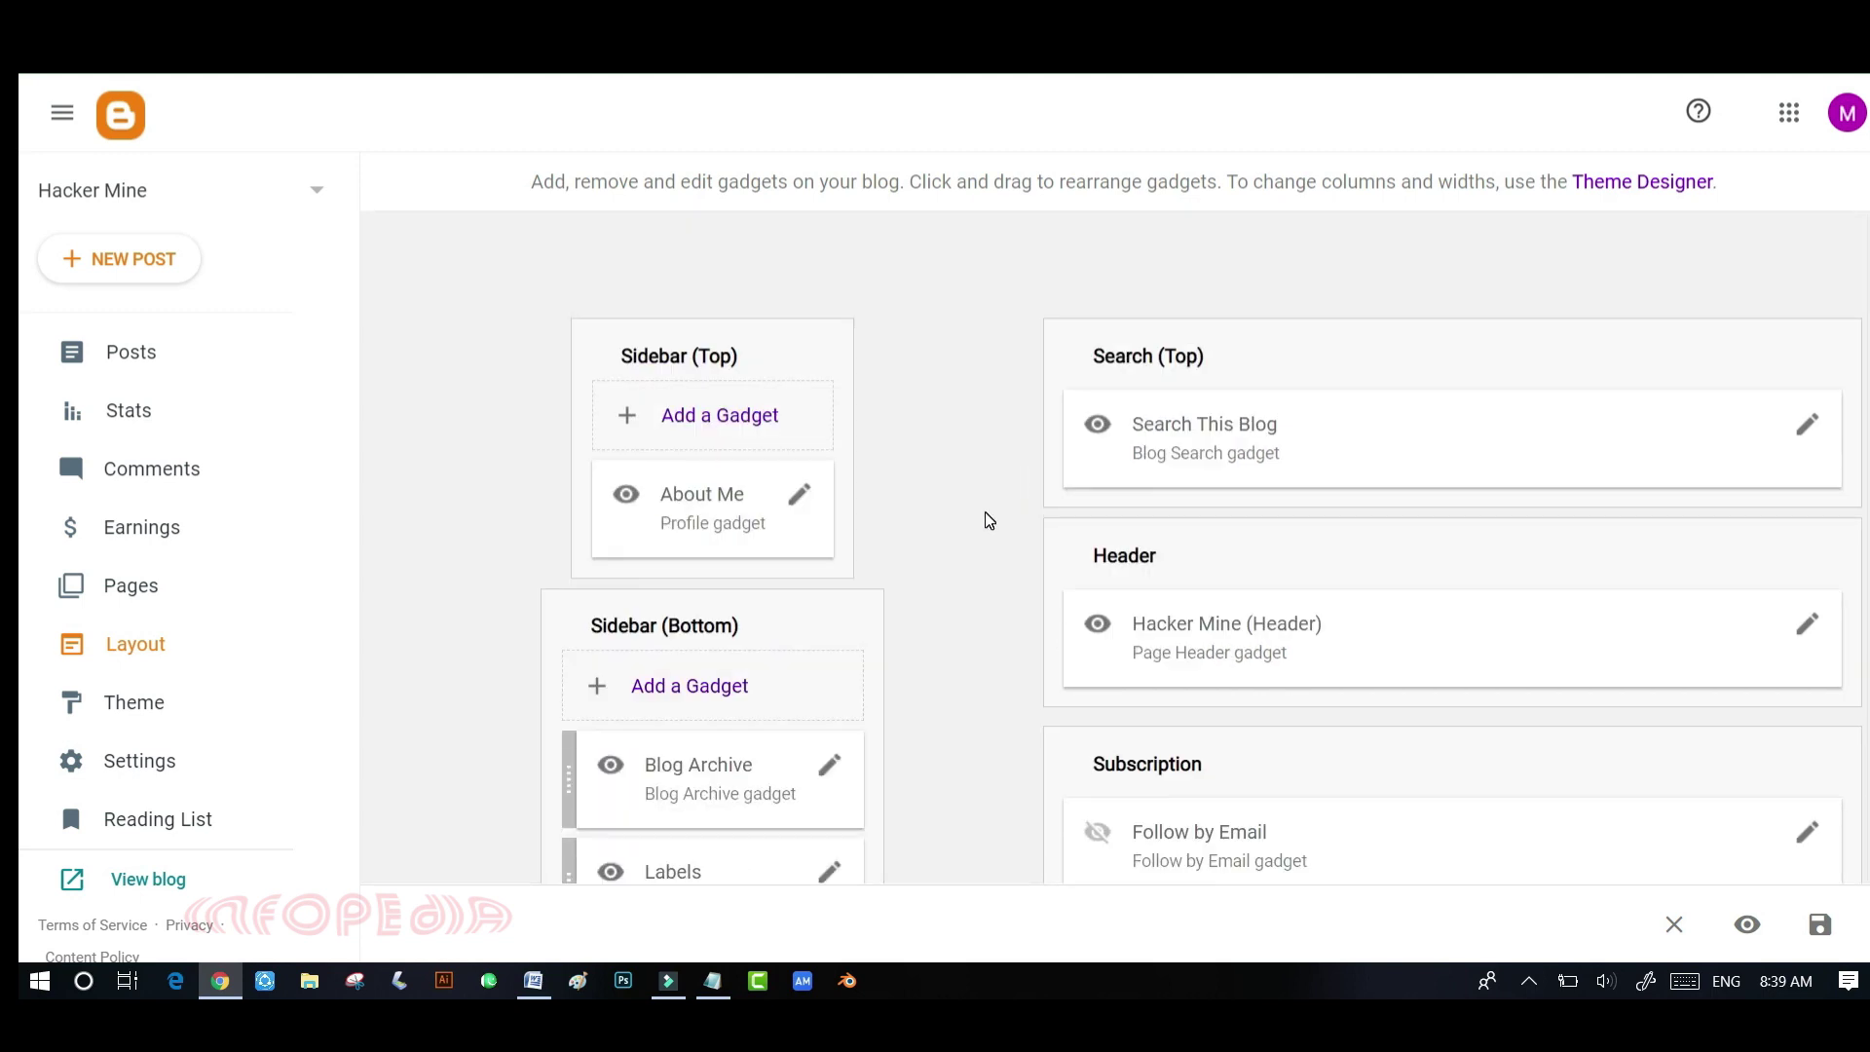
pyautogui.scroll(-3, 985, 511)
pyautogui.scroll(1, 984, 512)
pyautogui.scroll(1, 985, 513)
pyautogui.scroll(-3, 697, 678)
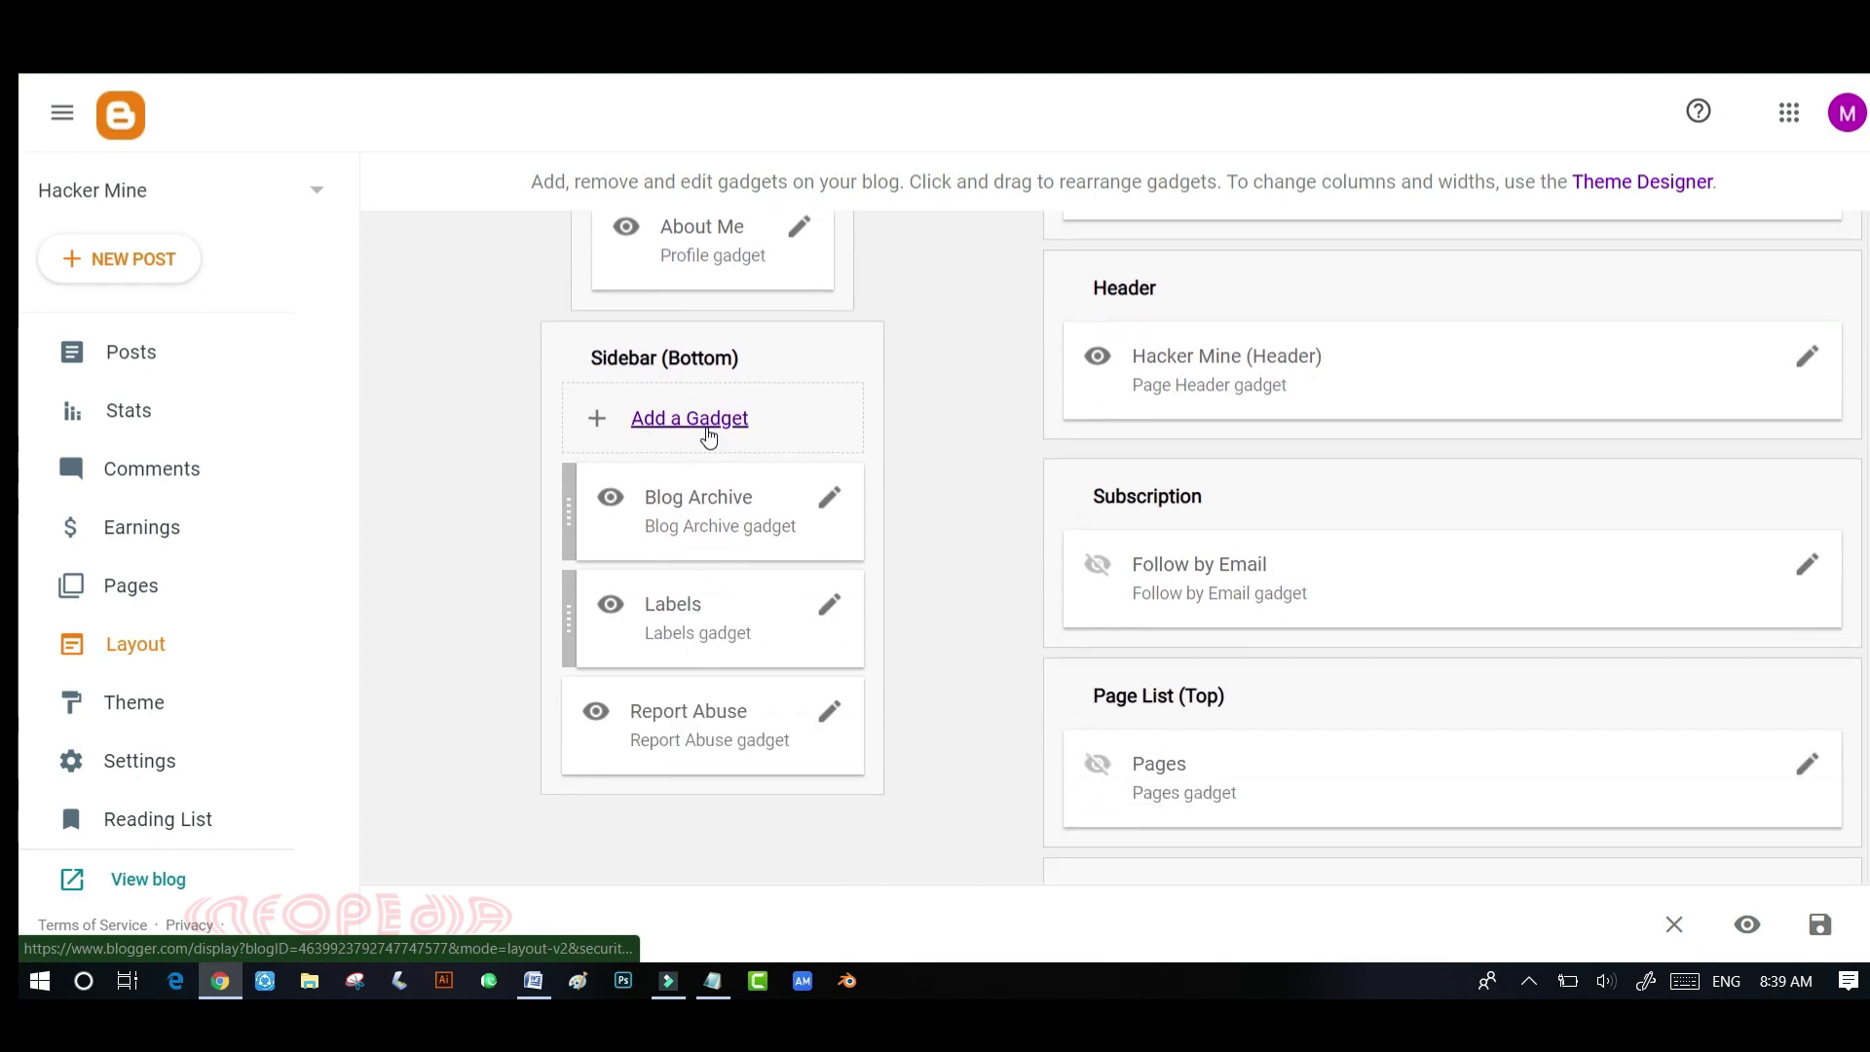
pyautogui.scroll(-4, 982, 539)
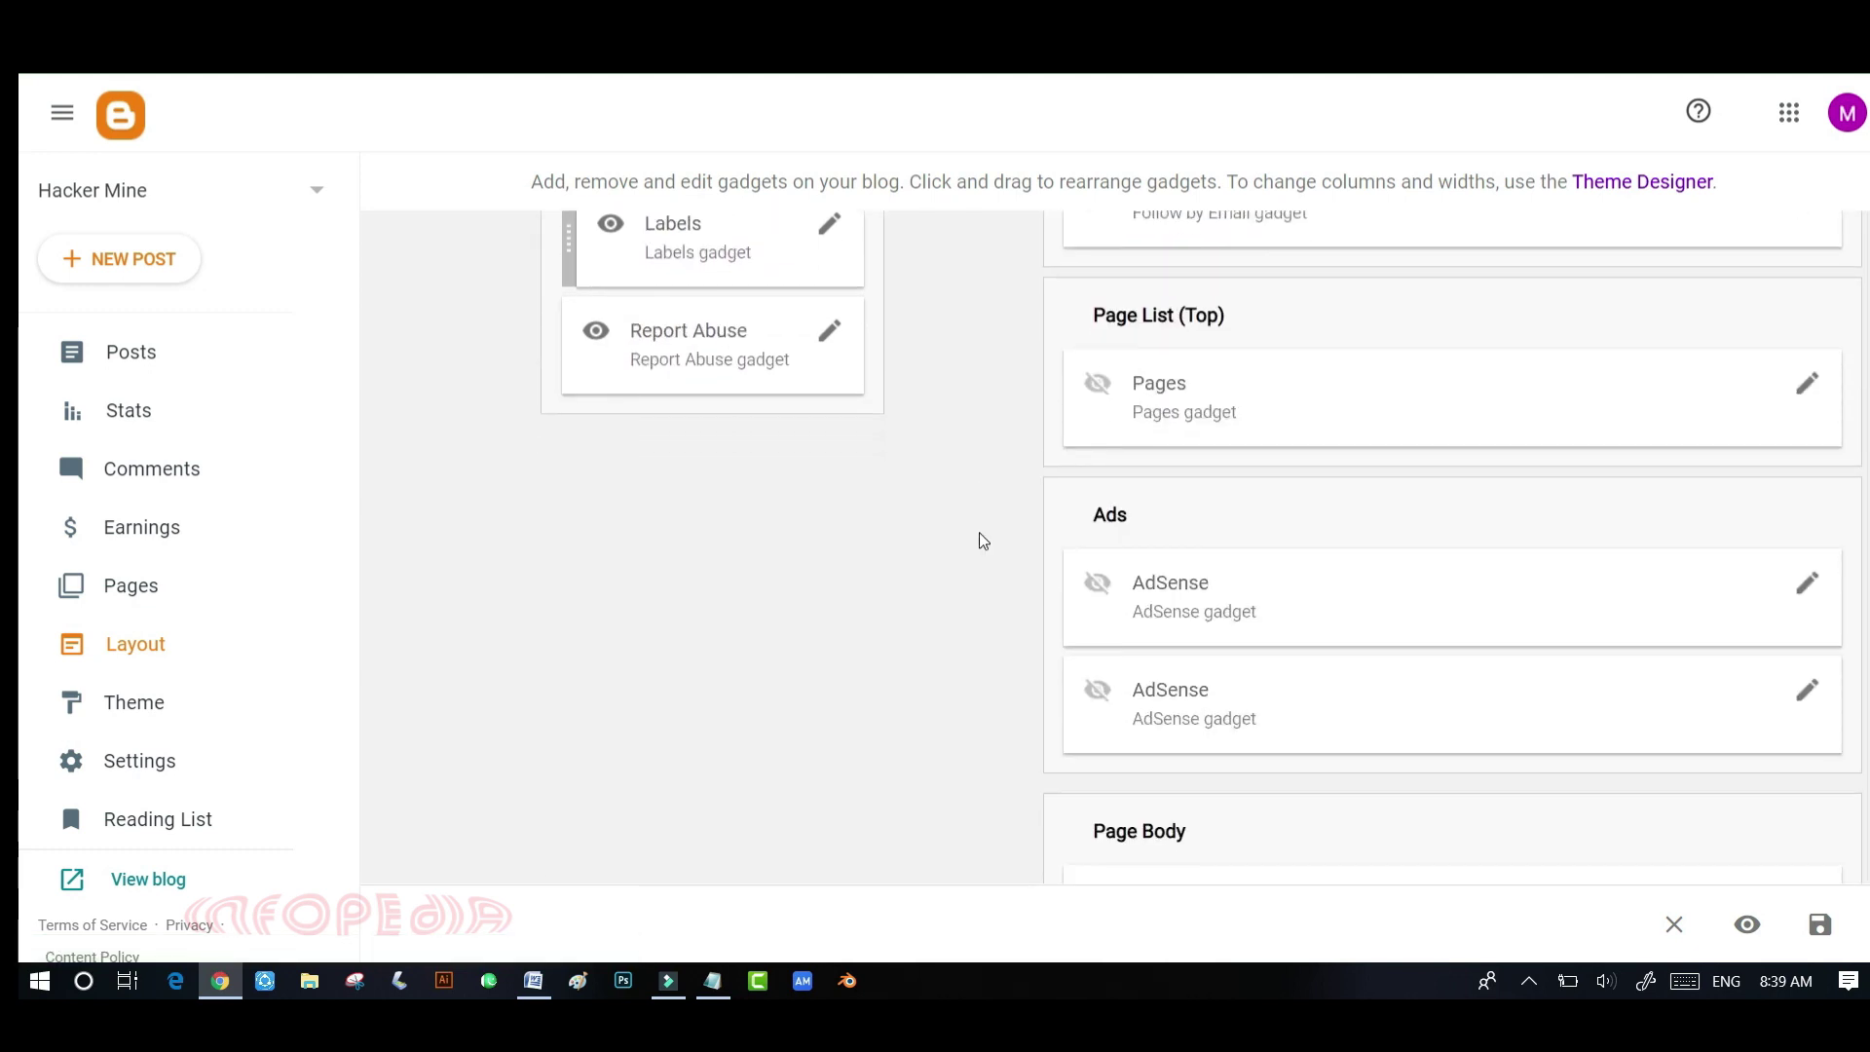
pyautogui.scroll(-6, 982, 541)
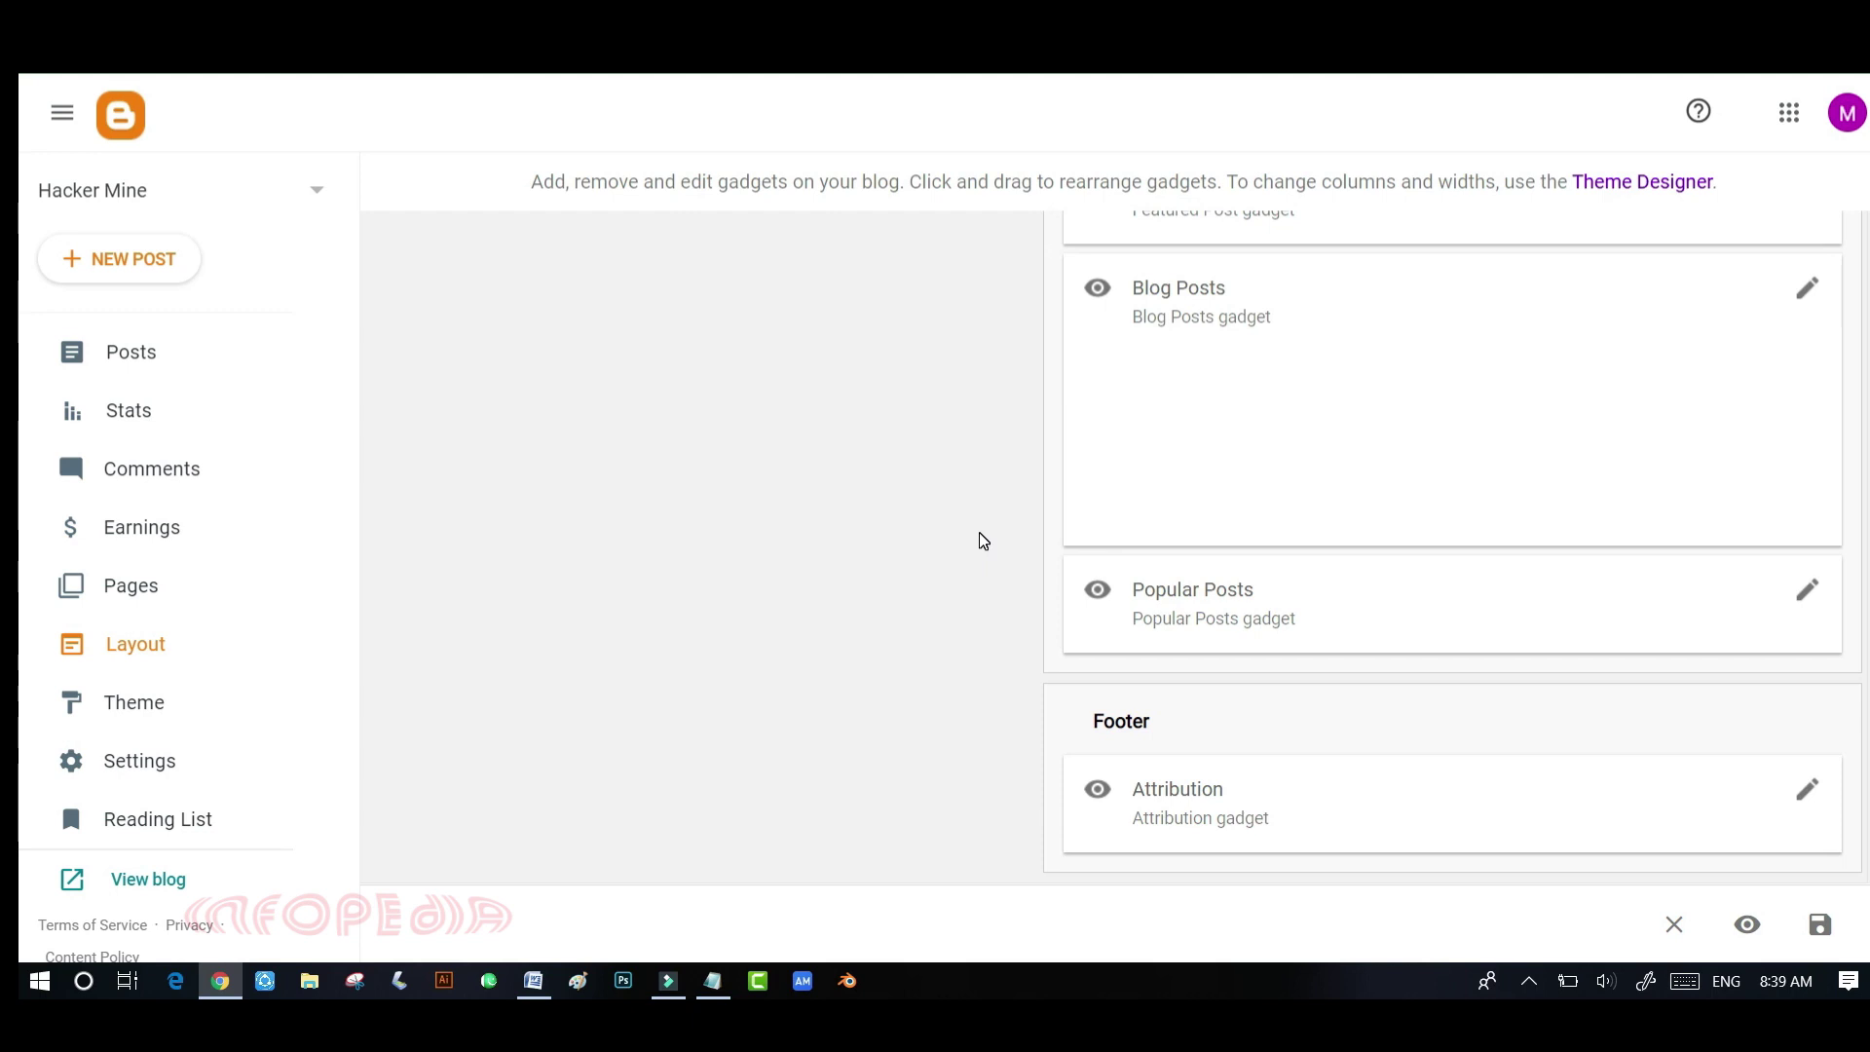
pyautogui.scroll(12, 979, 541)
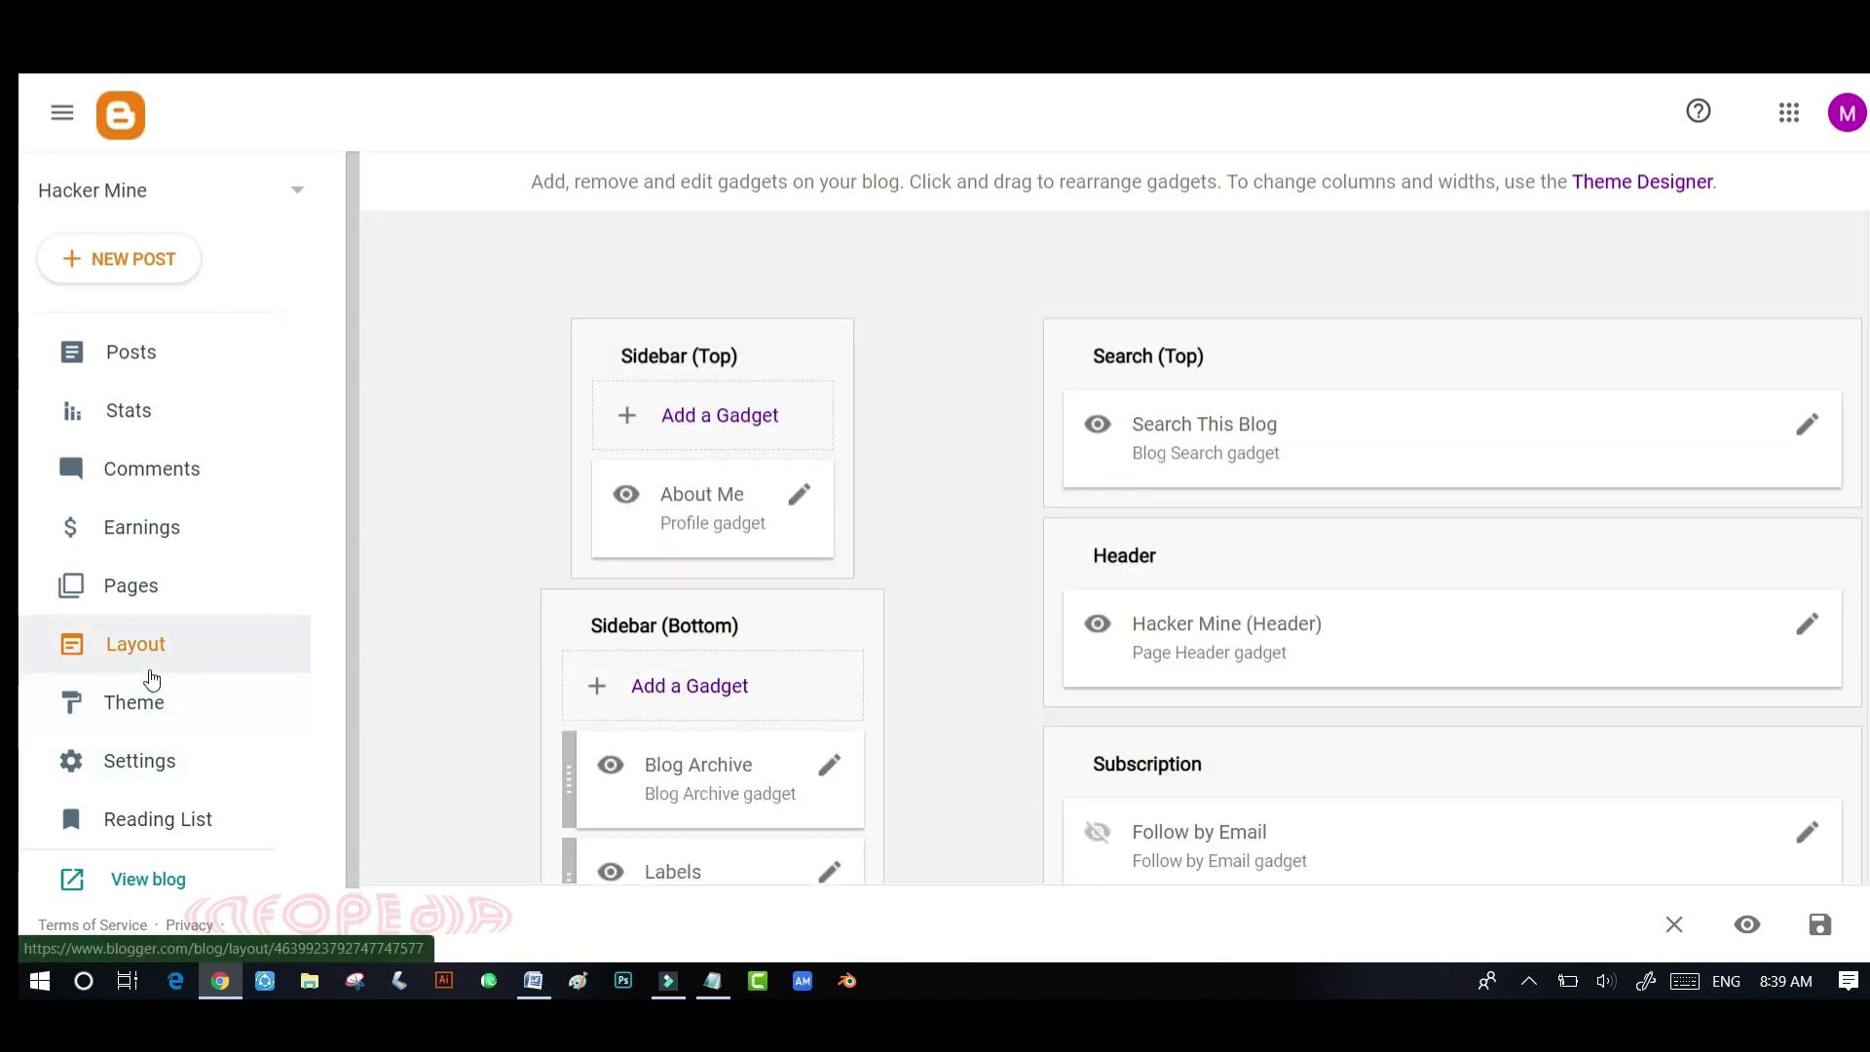
# - Browse the Theme gallery down to the Simple family, keeping Contempo Light current
pyautogui.click(144, 712)
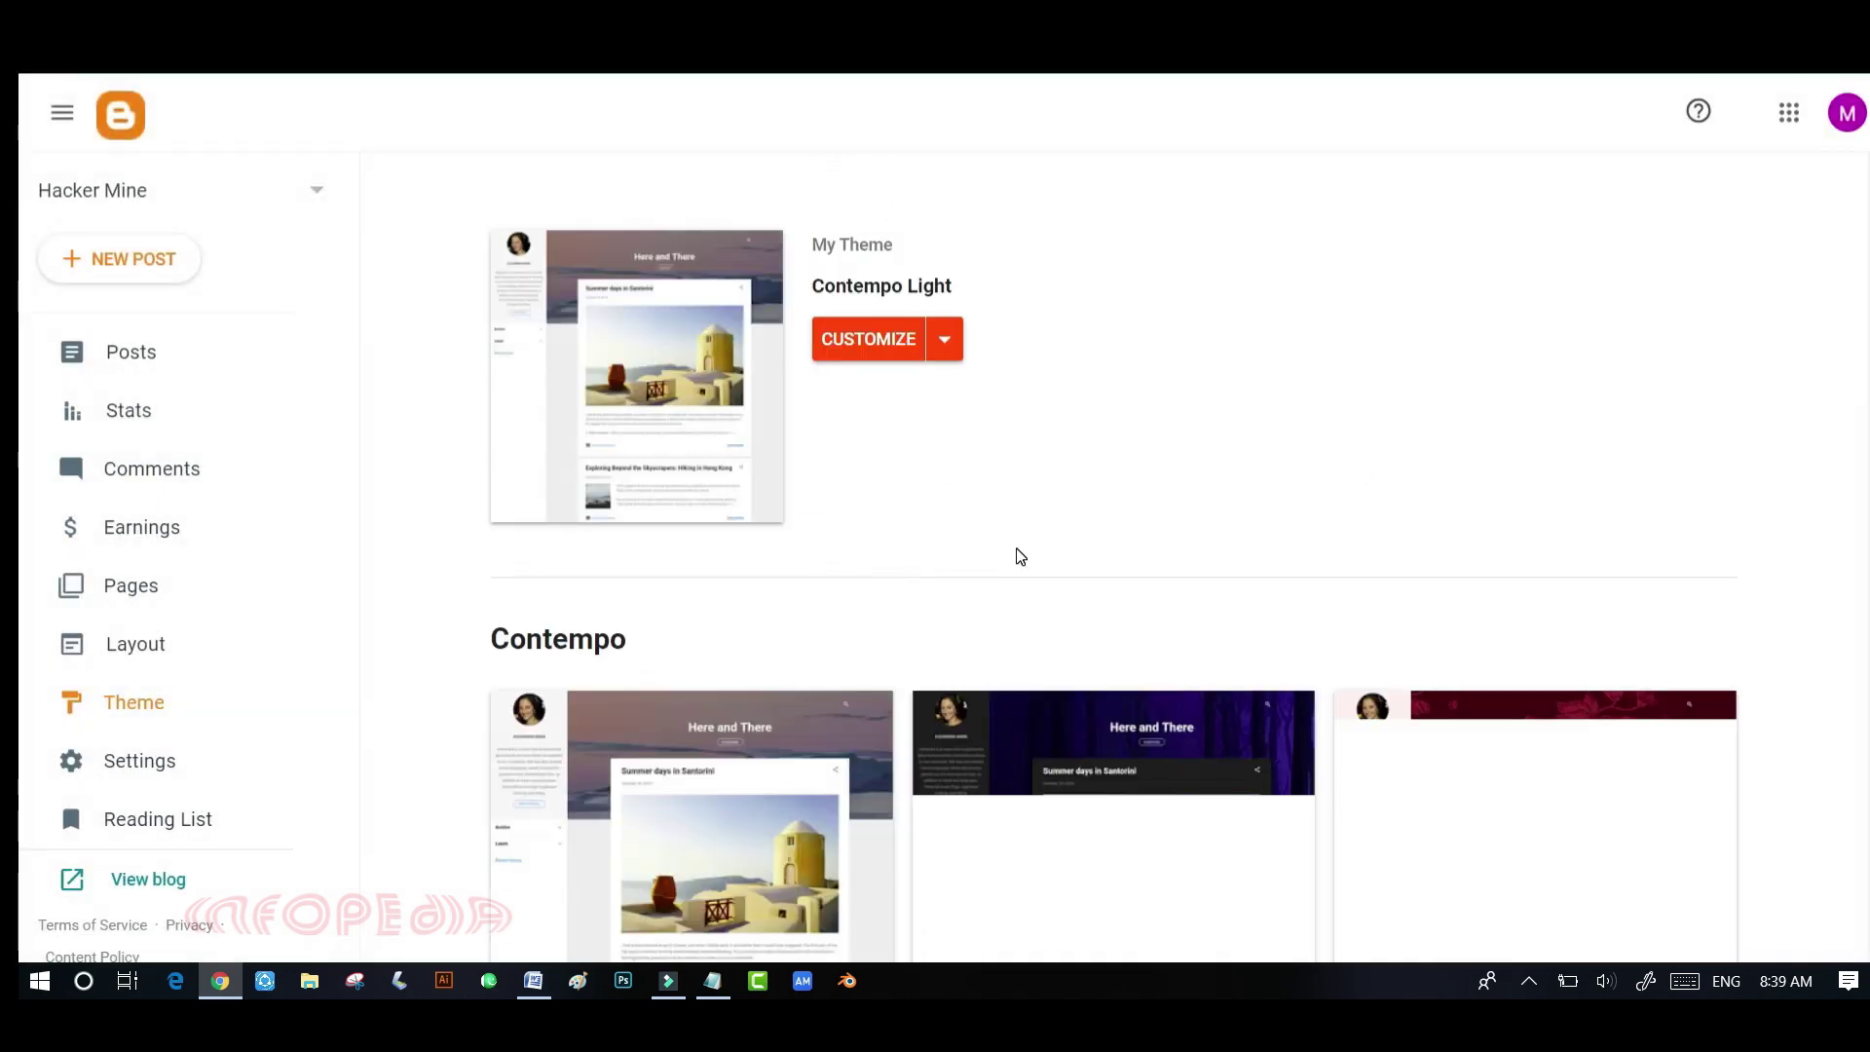
pyautogui.scroll(-3, 961, 448)
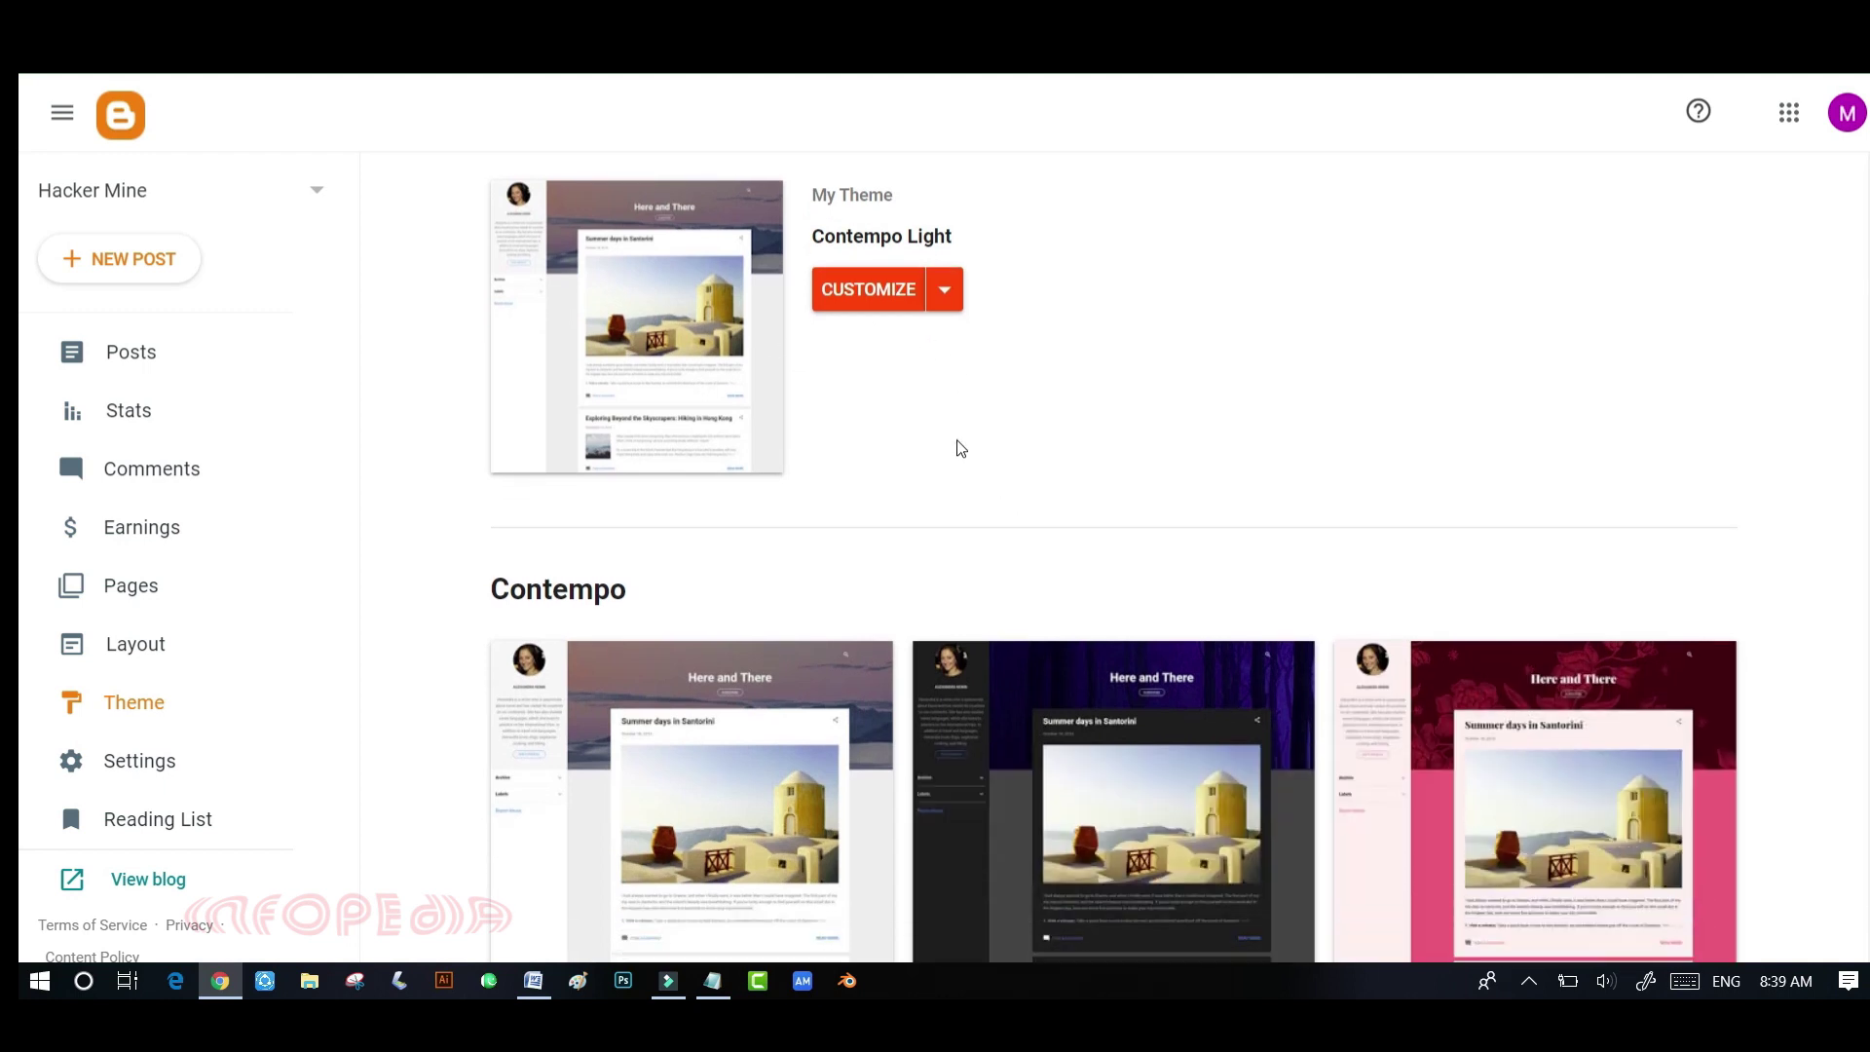
pyautogui.scroll(3, 961, 448)
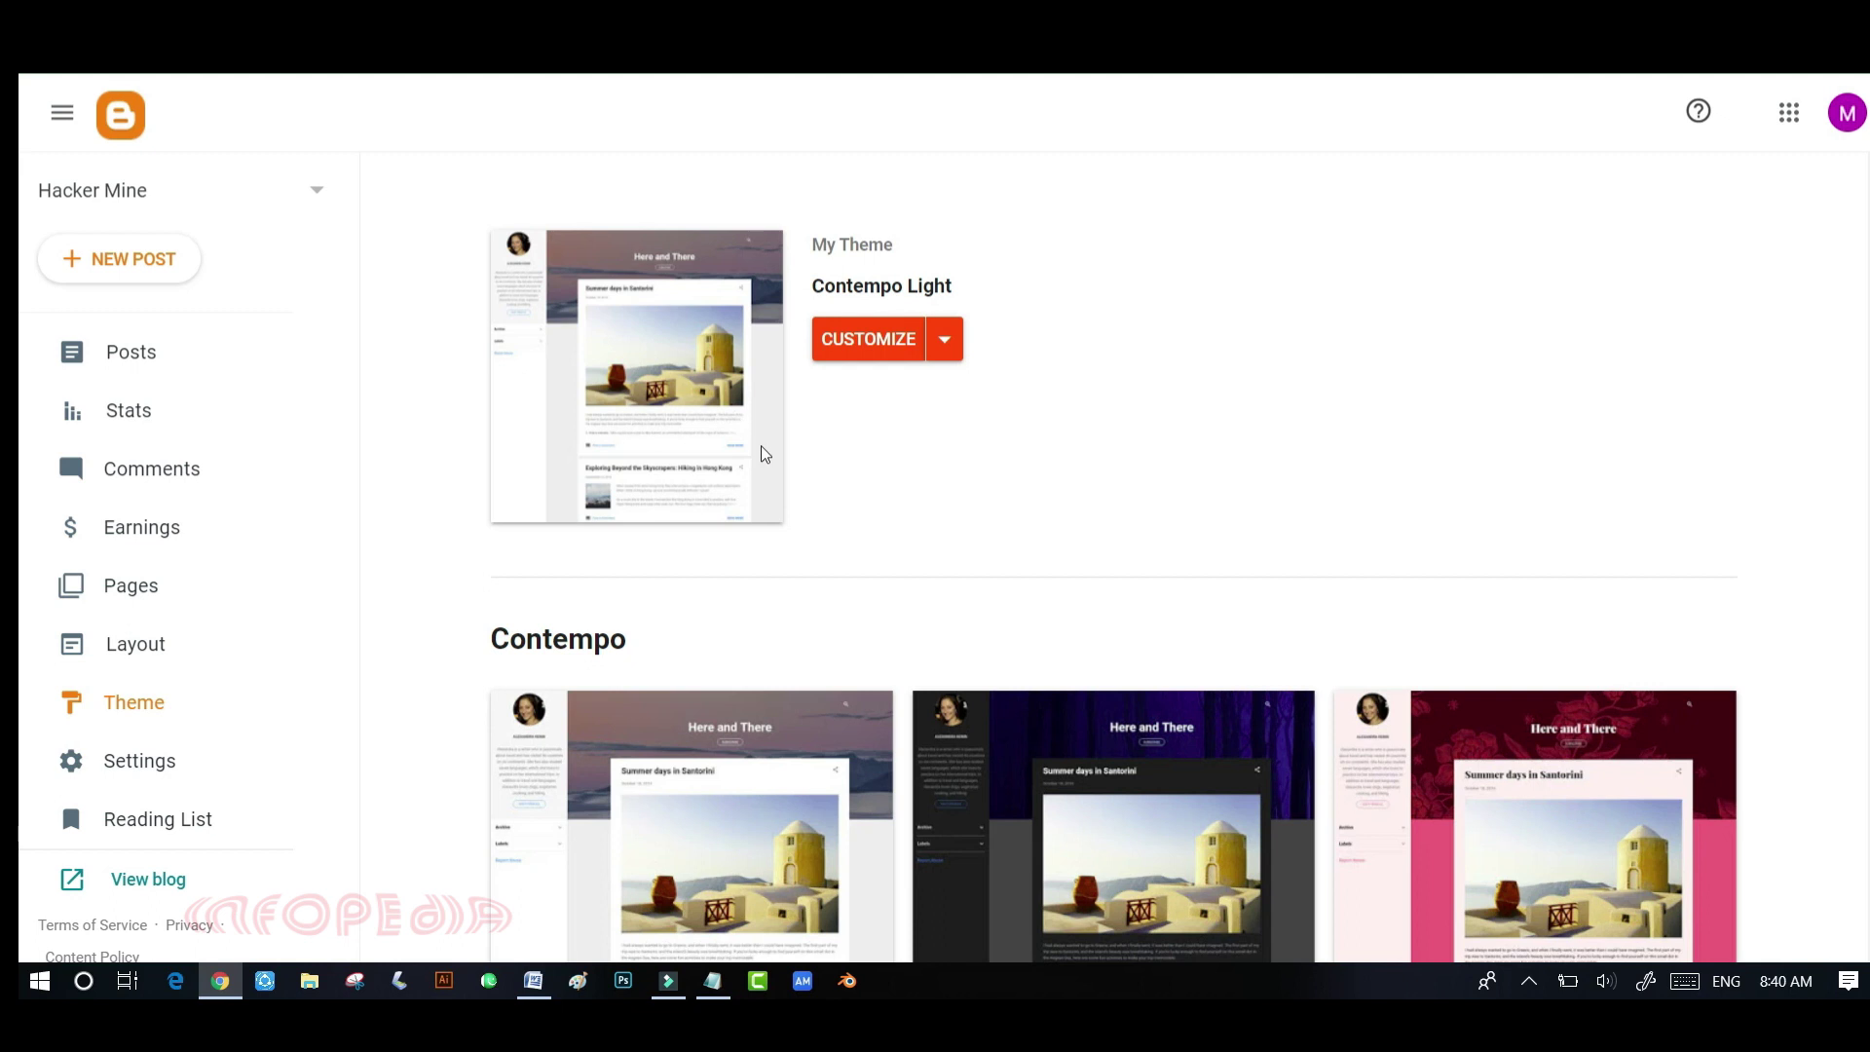
pyautogui.scroll(-4, 774, 462)
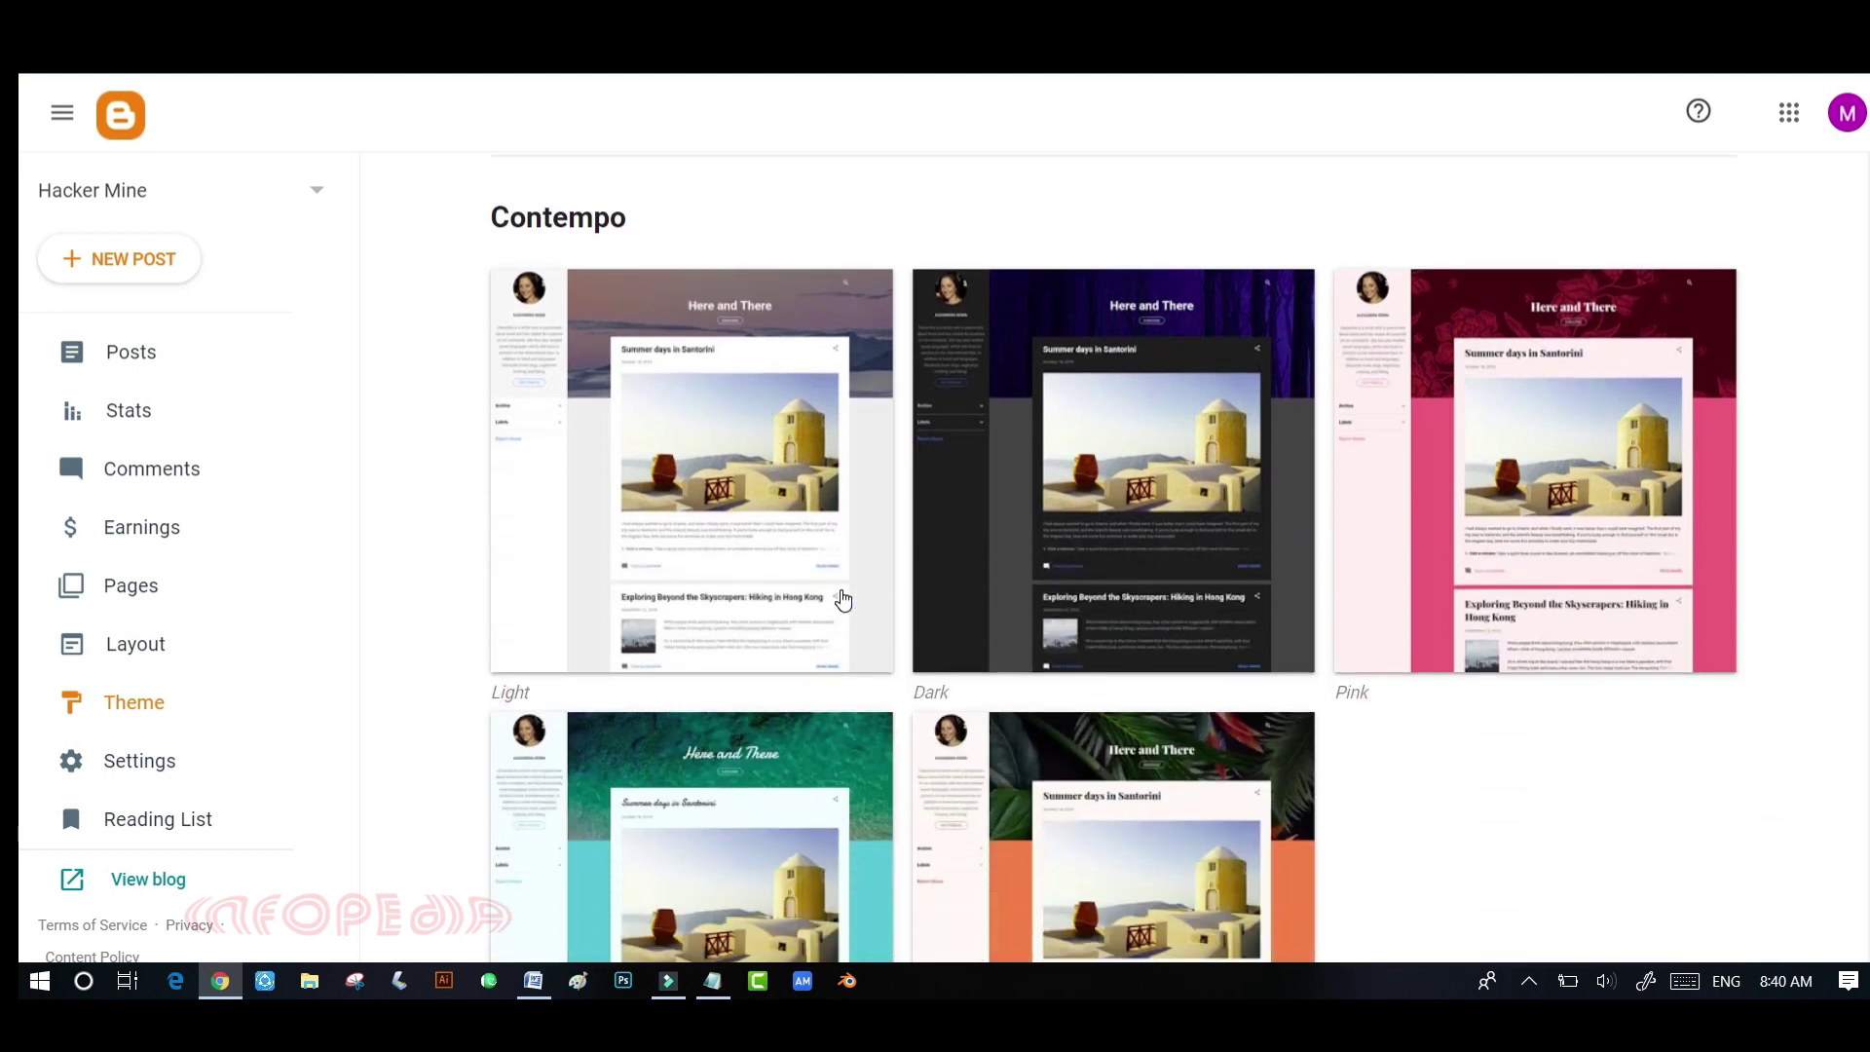
pyautogui.scroll(-4, 839, 596)
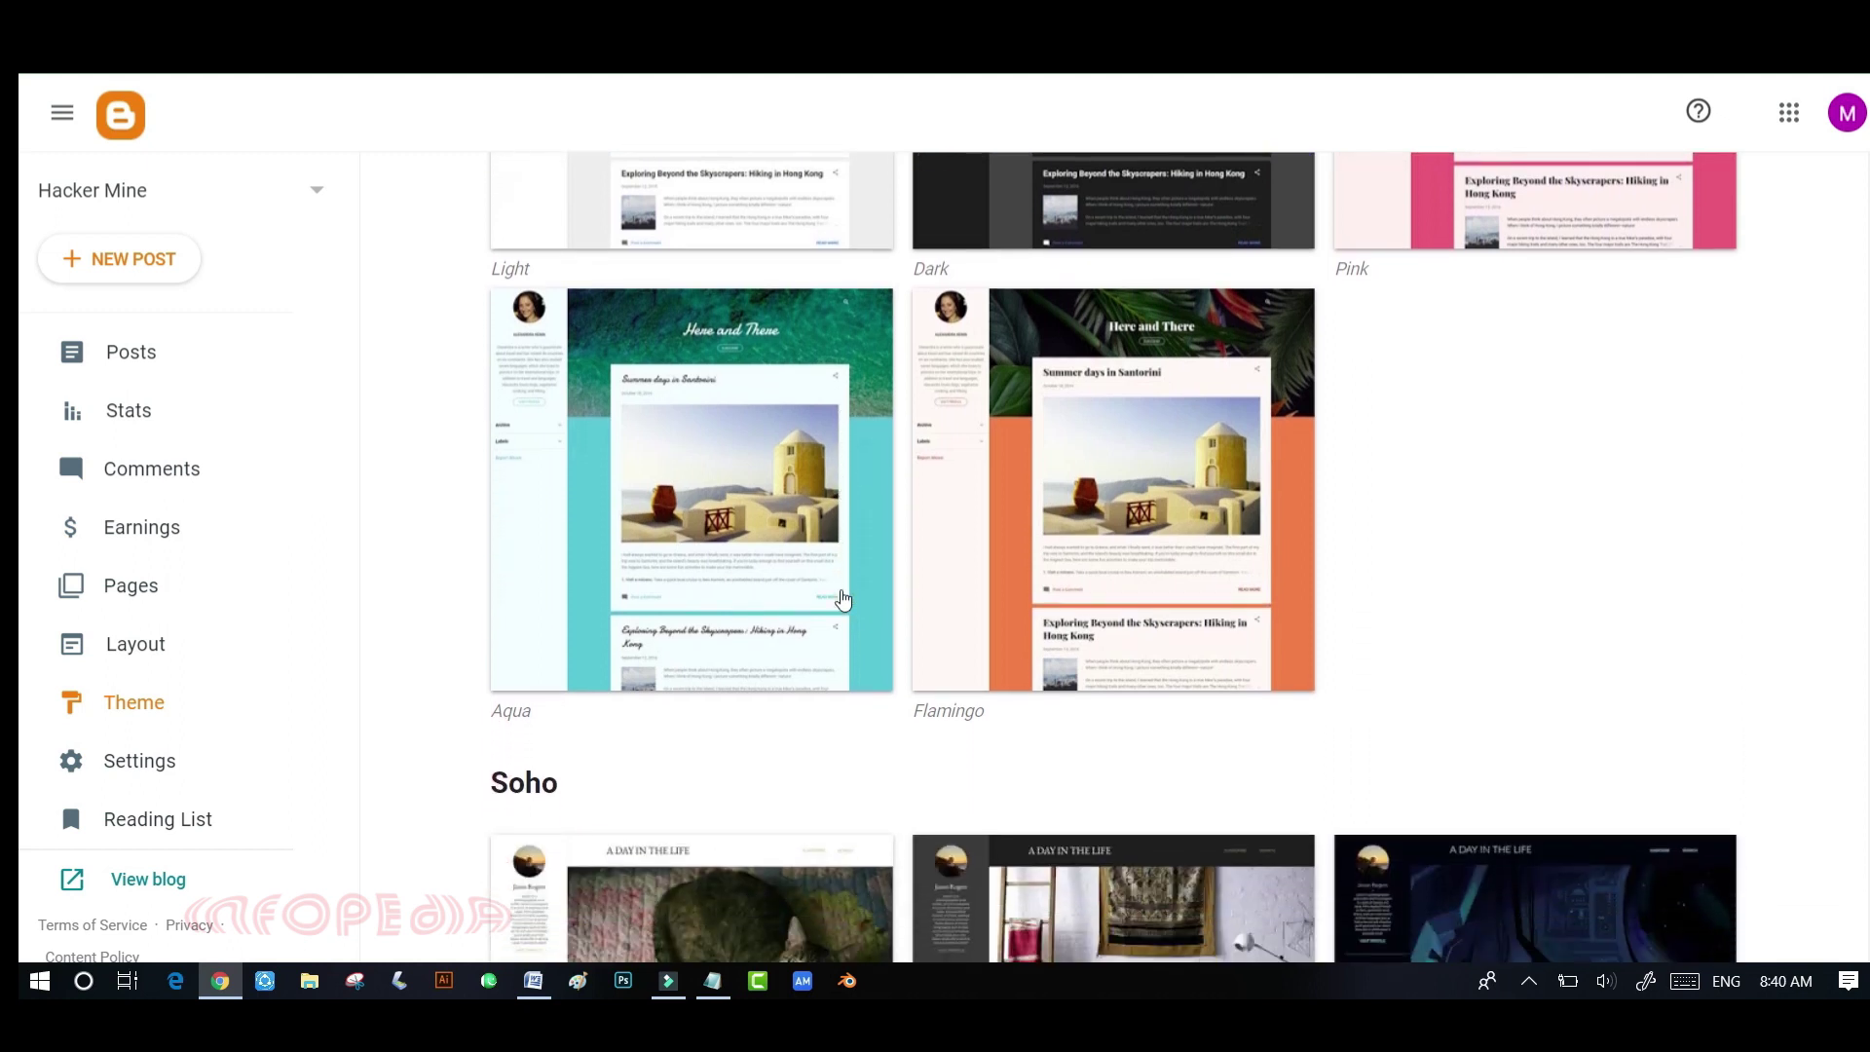
pyautogui.scroll(-3, 872, 727)
pyautogui.scroll(-2, 871, 719)
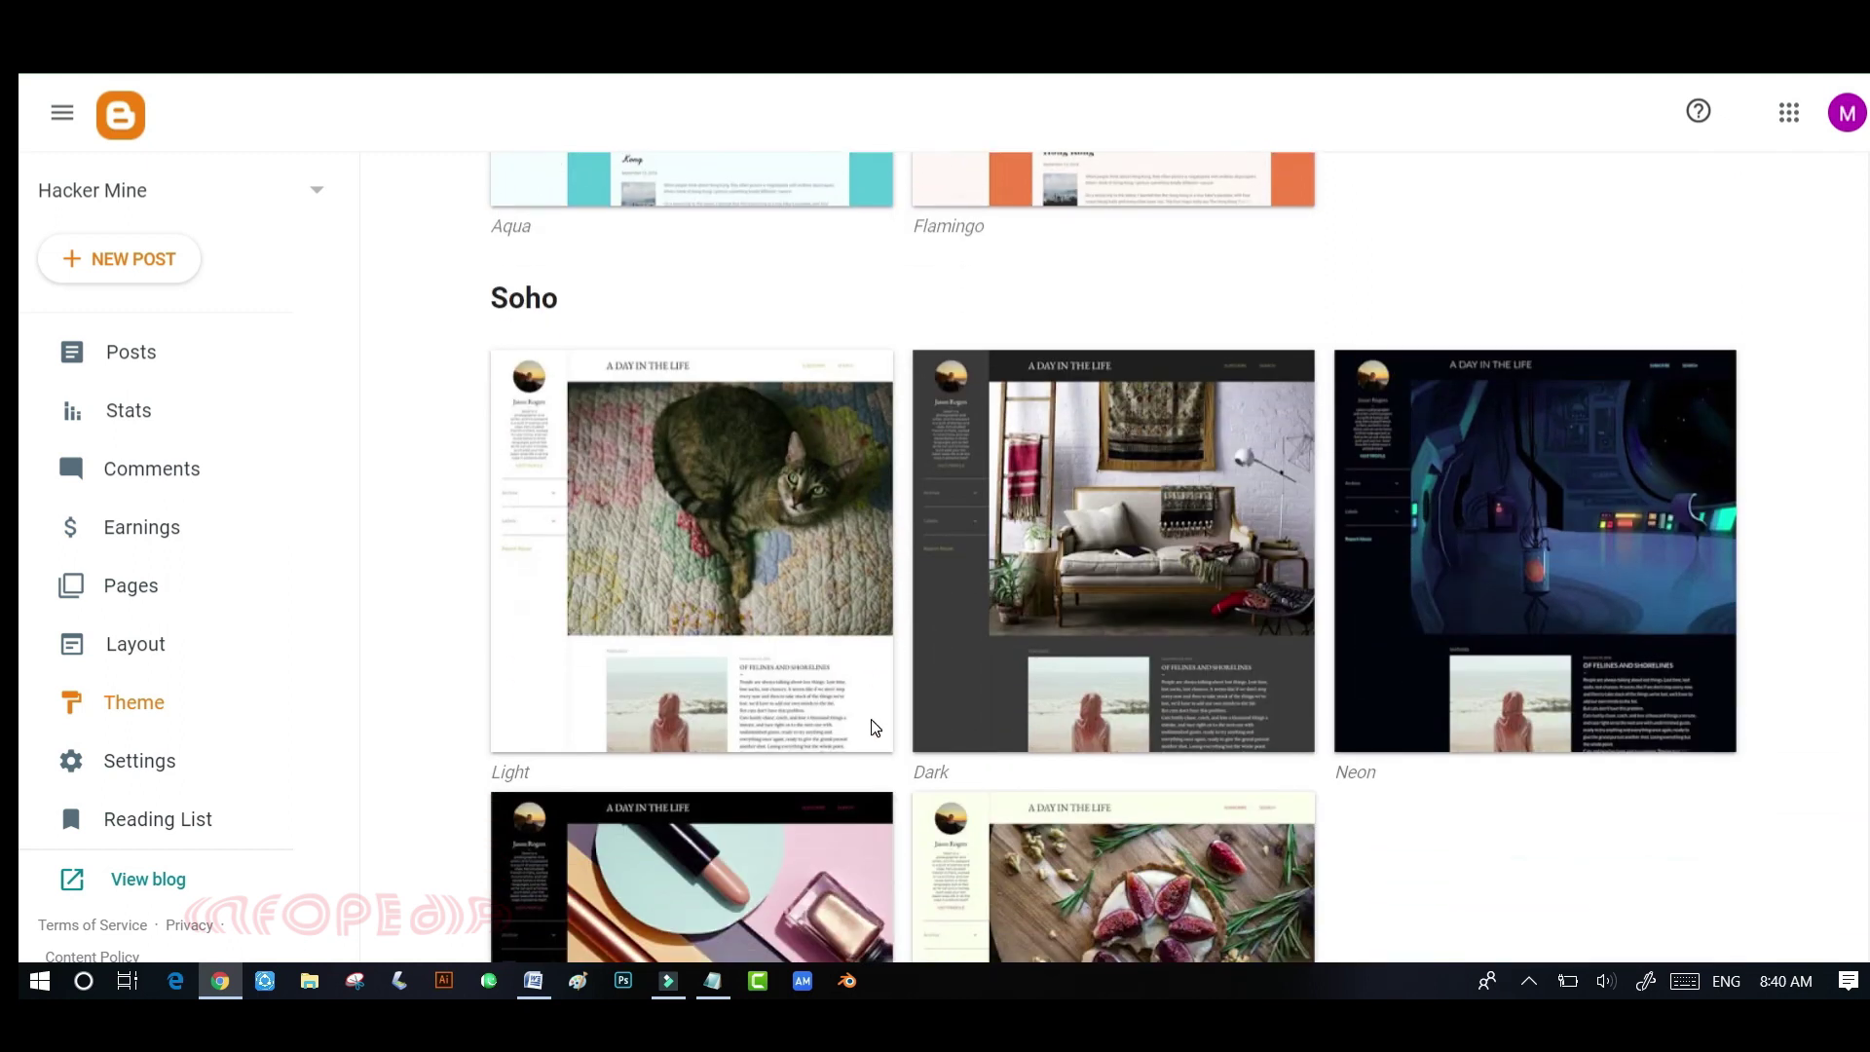
pyautogui.scroll(-5, 873, 726)
pyautogui.scroll(-9, 873, 729)
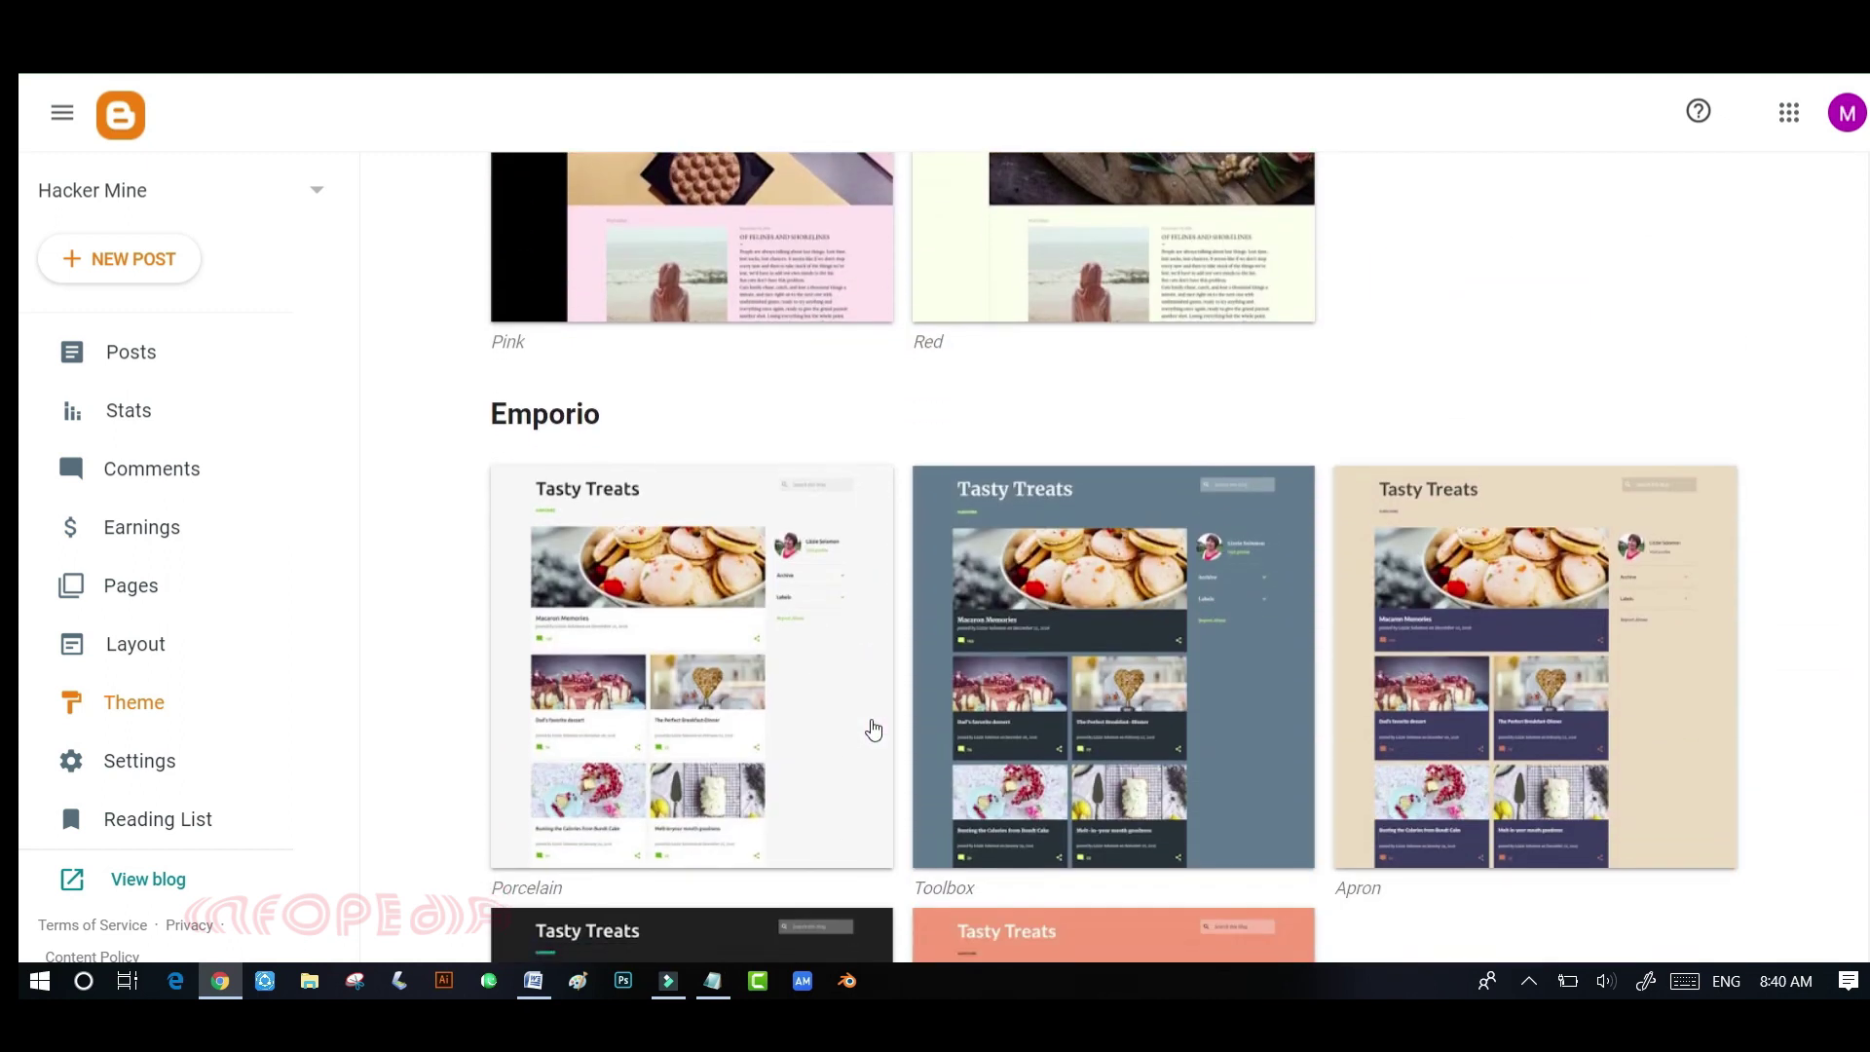
pyautogui.scroll(-9, 873, 729)
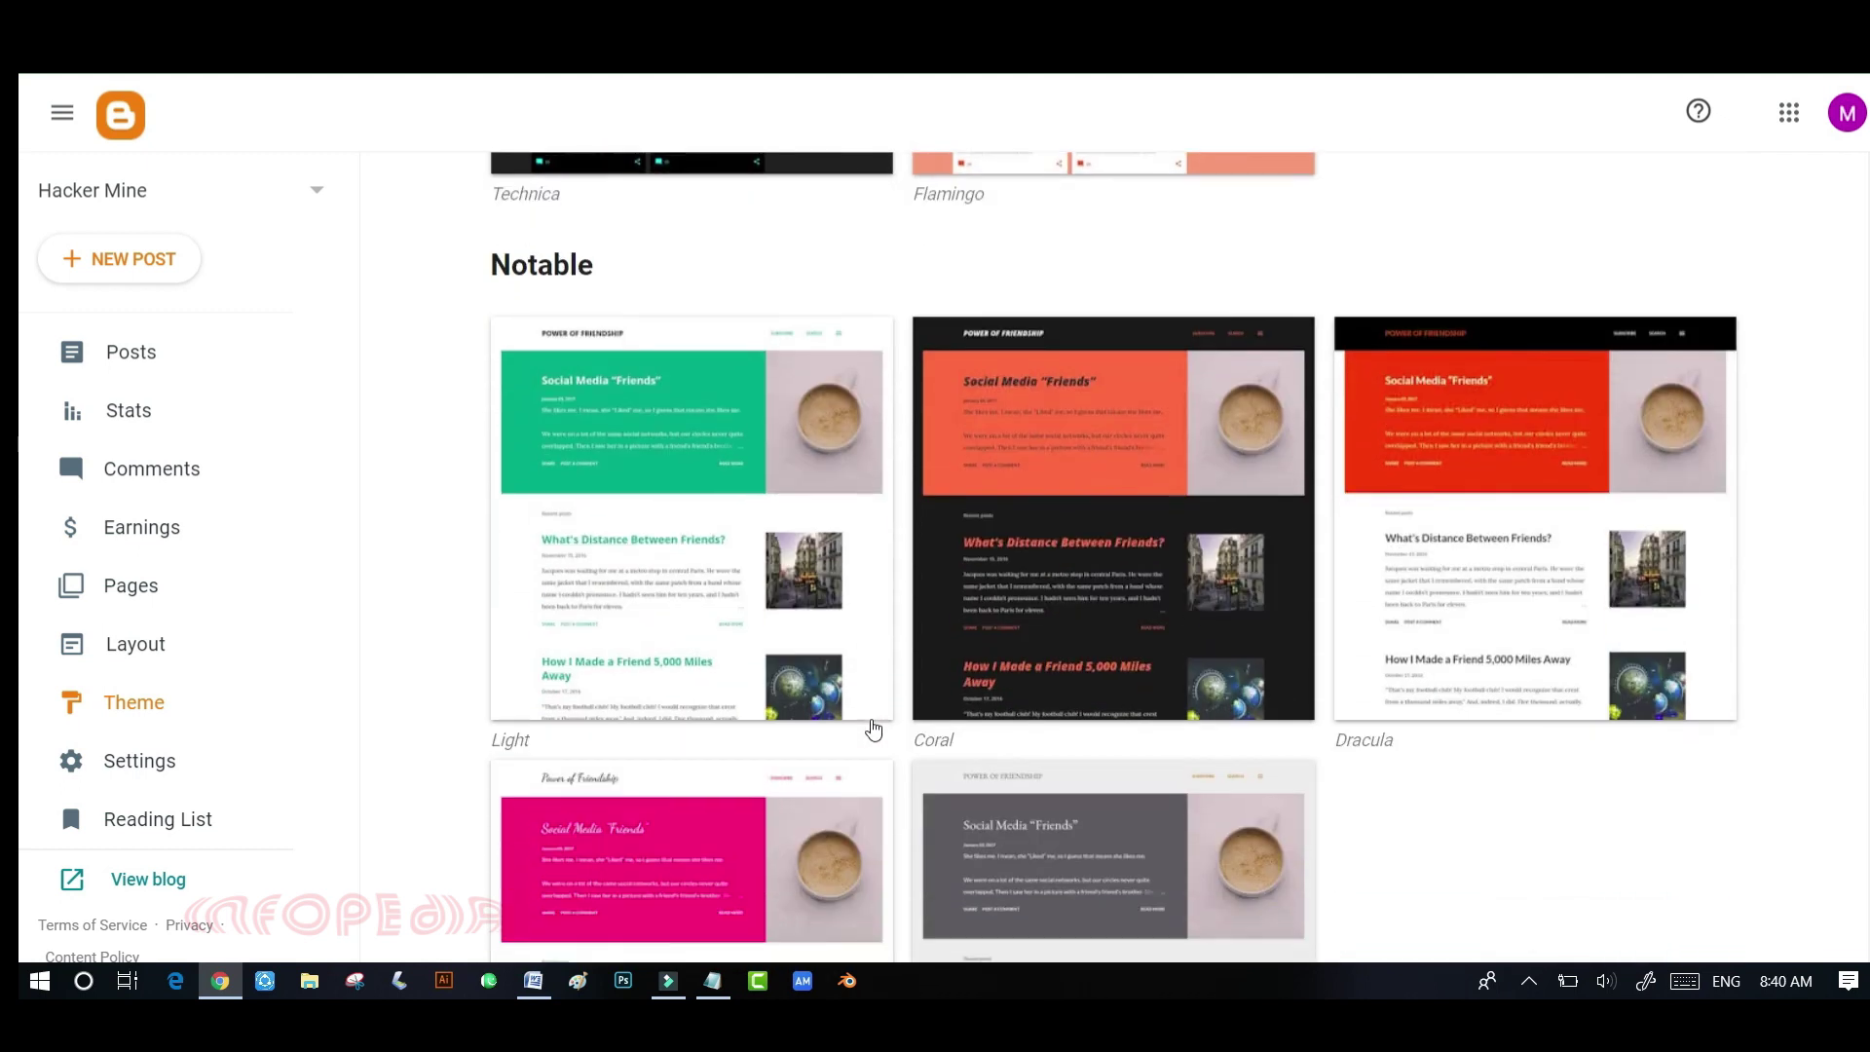
pyautogui.scroll(-9, 873, 728)
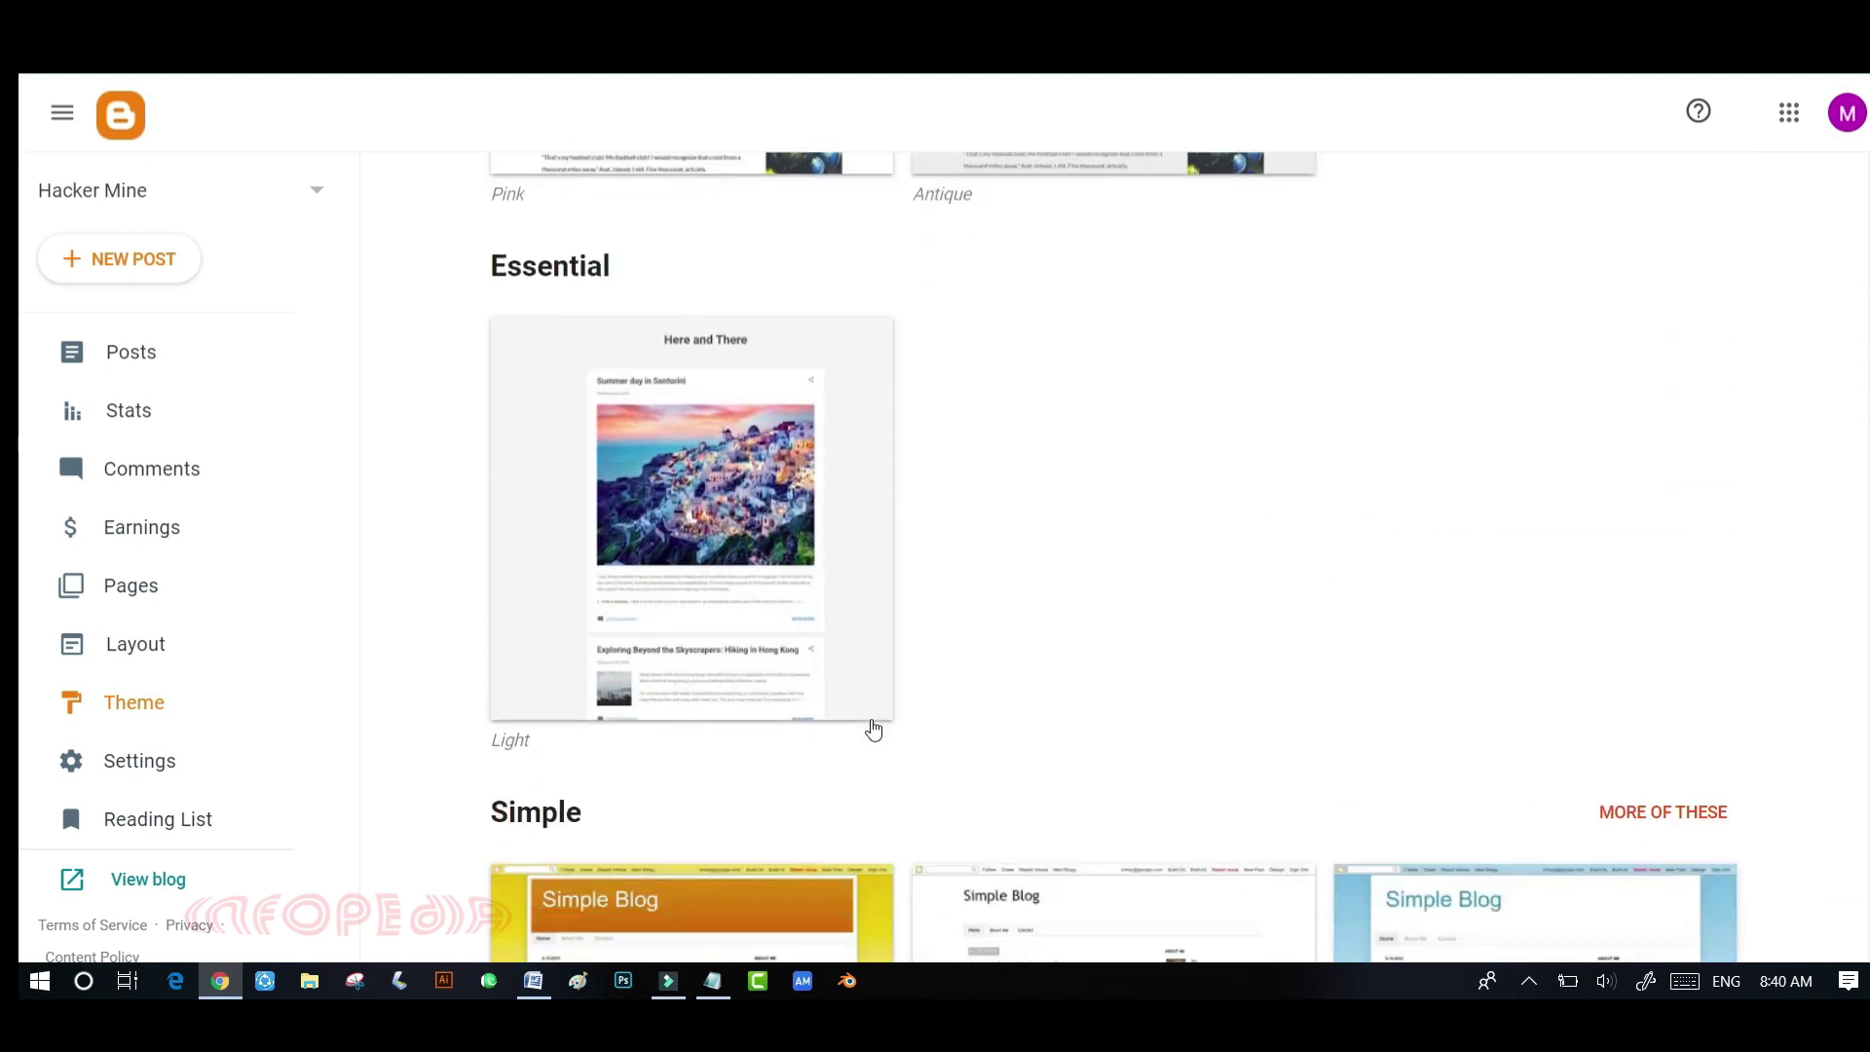
pyautogui.scroll(5, 870, 719)
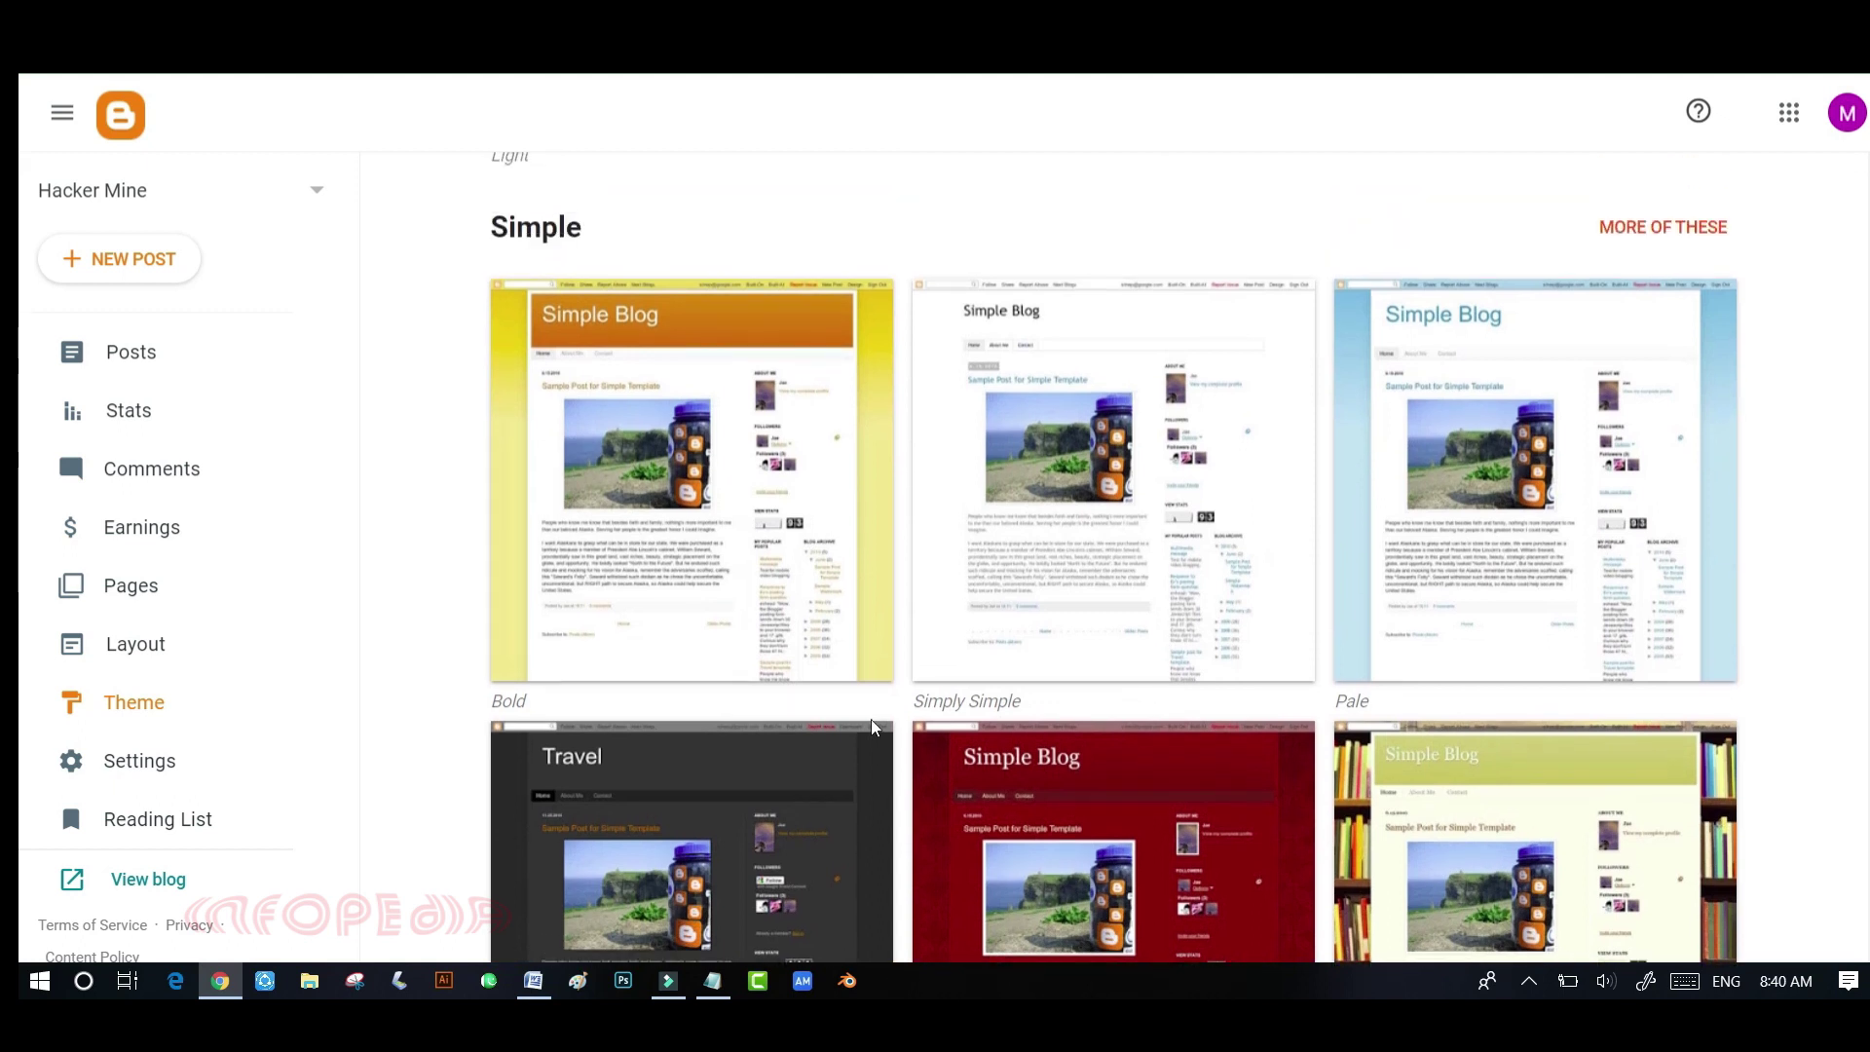
pyautogui.scroll(-2, 871, 719)
pyautogui.scroll(-2, 871, 719)
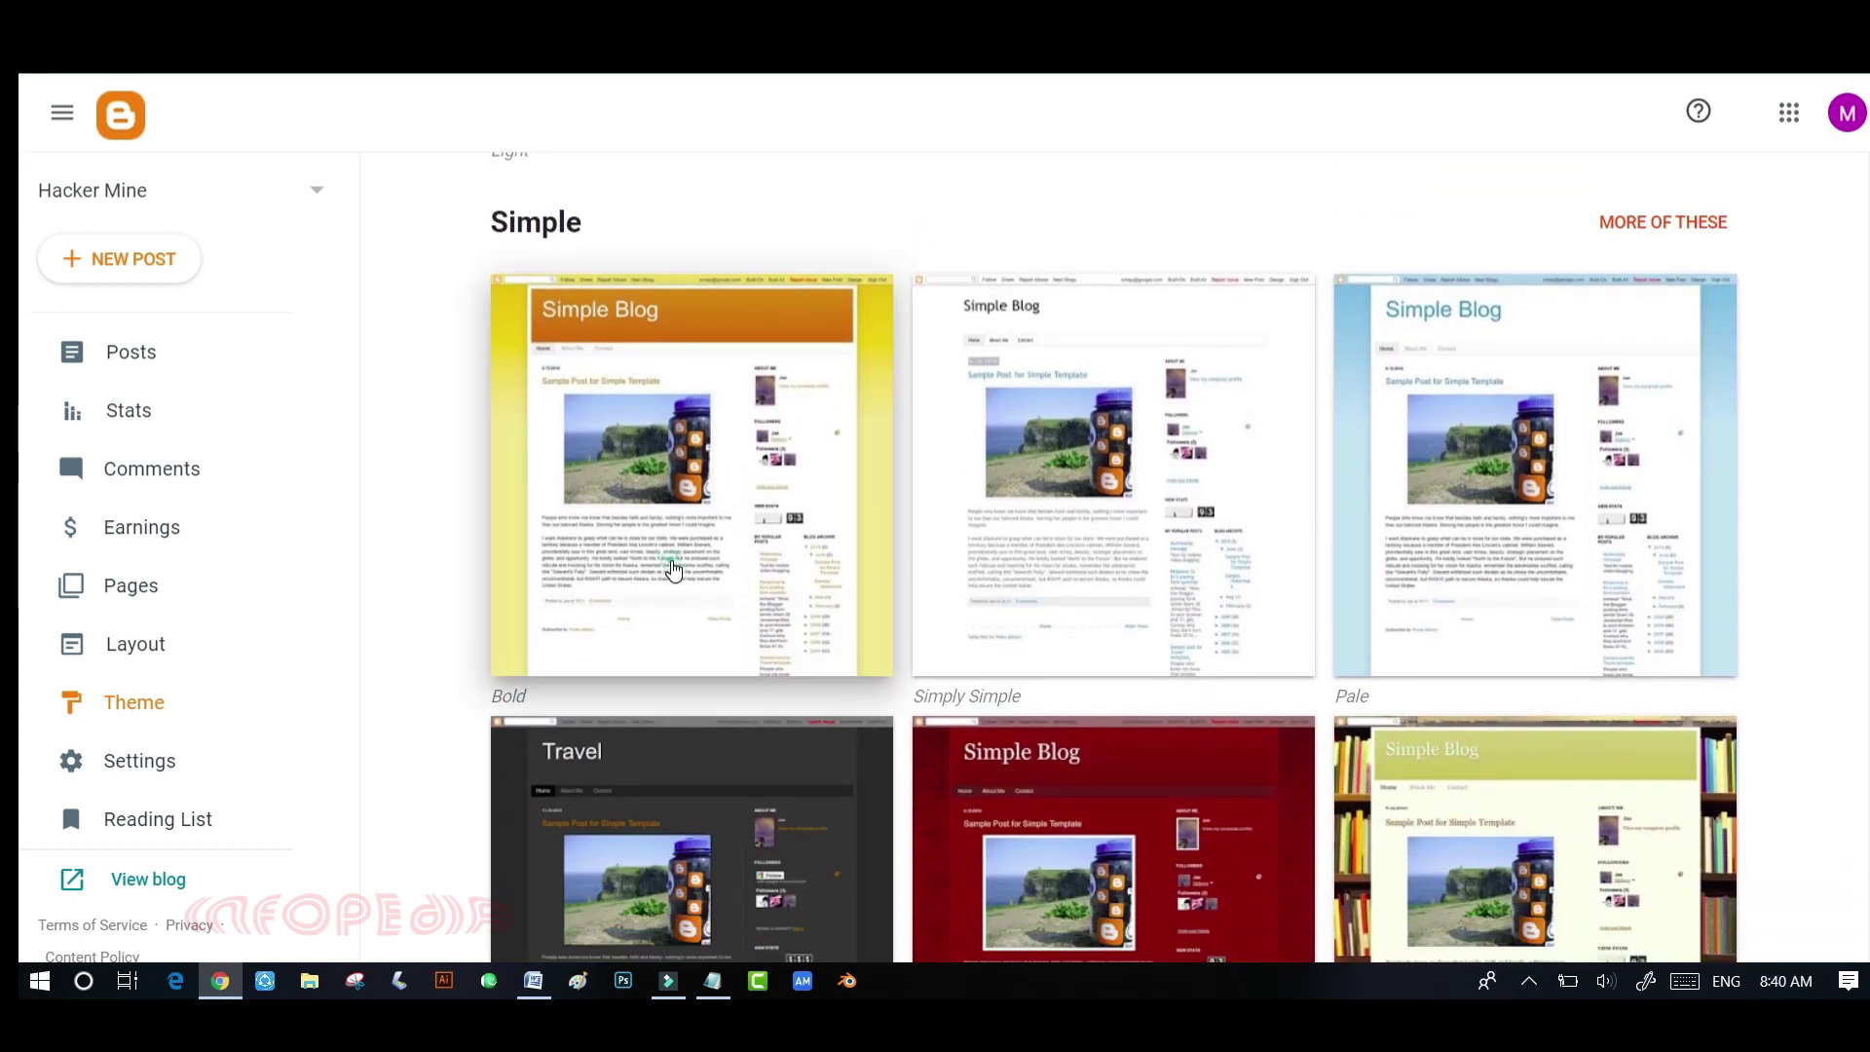
# - Apply the Simple Bold theme to Hacker Mine and acknowledge the hidden-gadgets warning
pyautogui.click(669, 560)
pyautogui.scroll(-3, 860, 647)
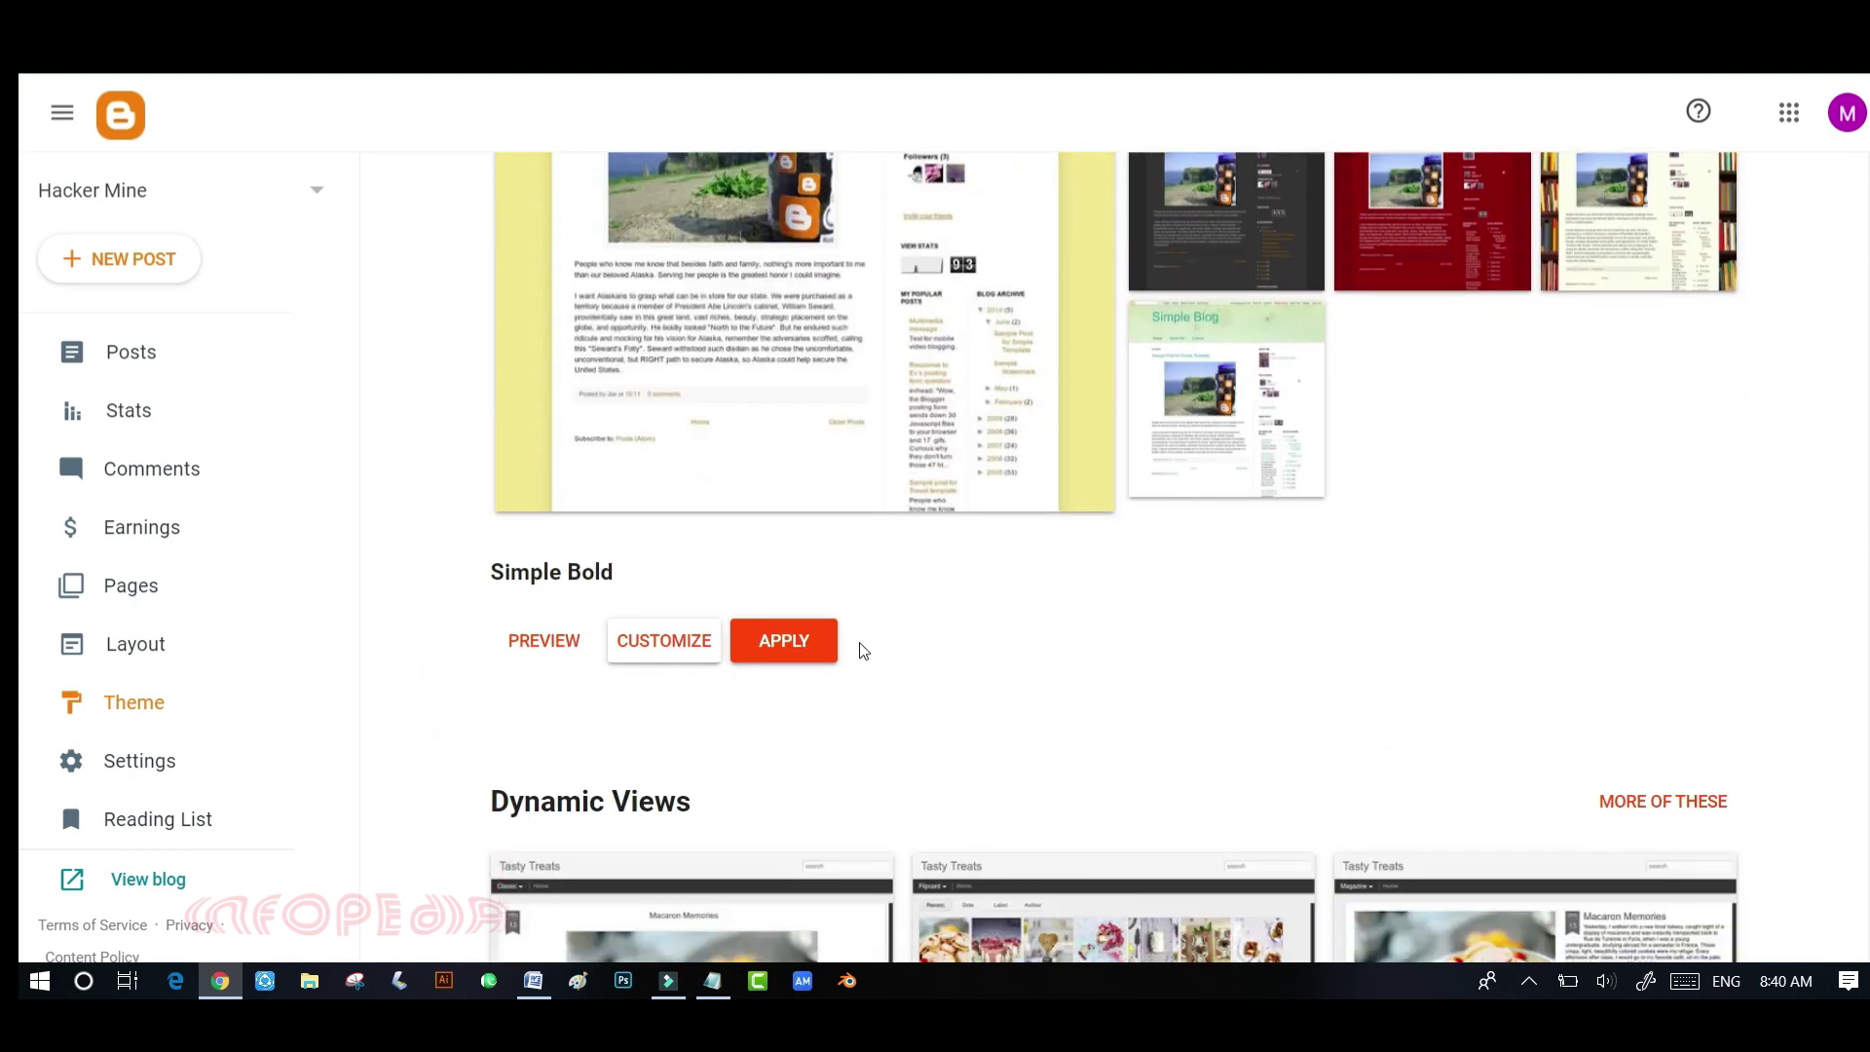
pyautogui.click(787, 646)
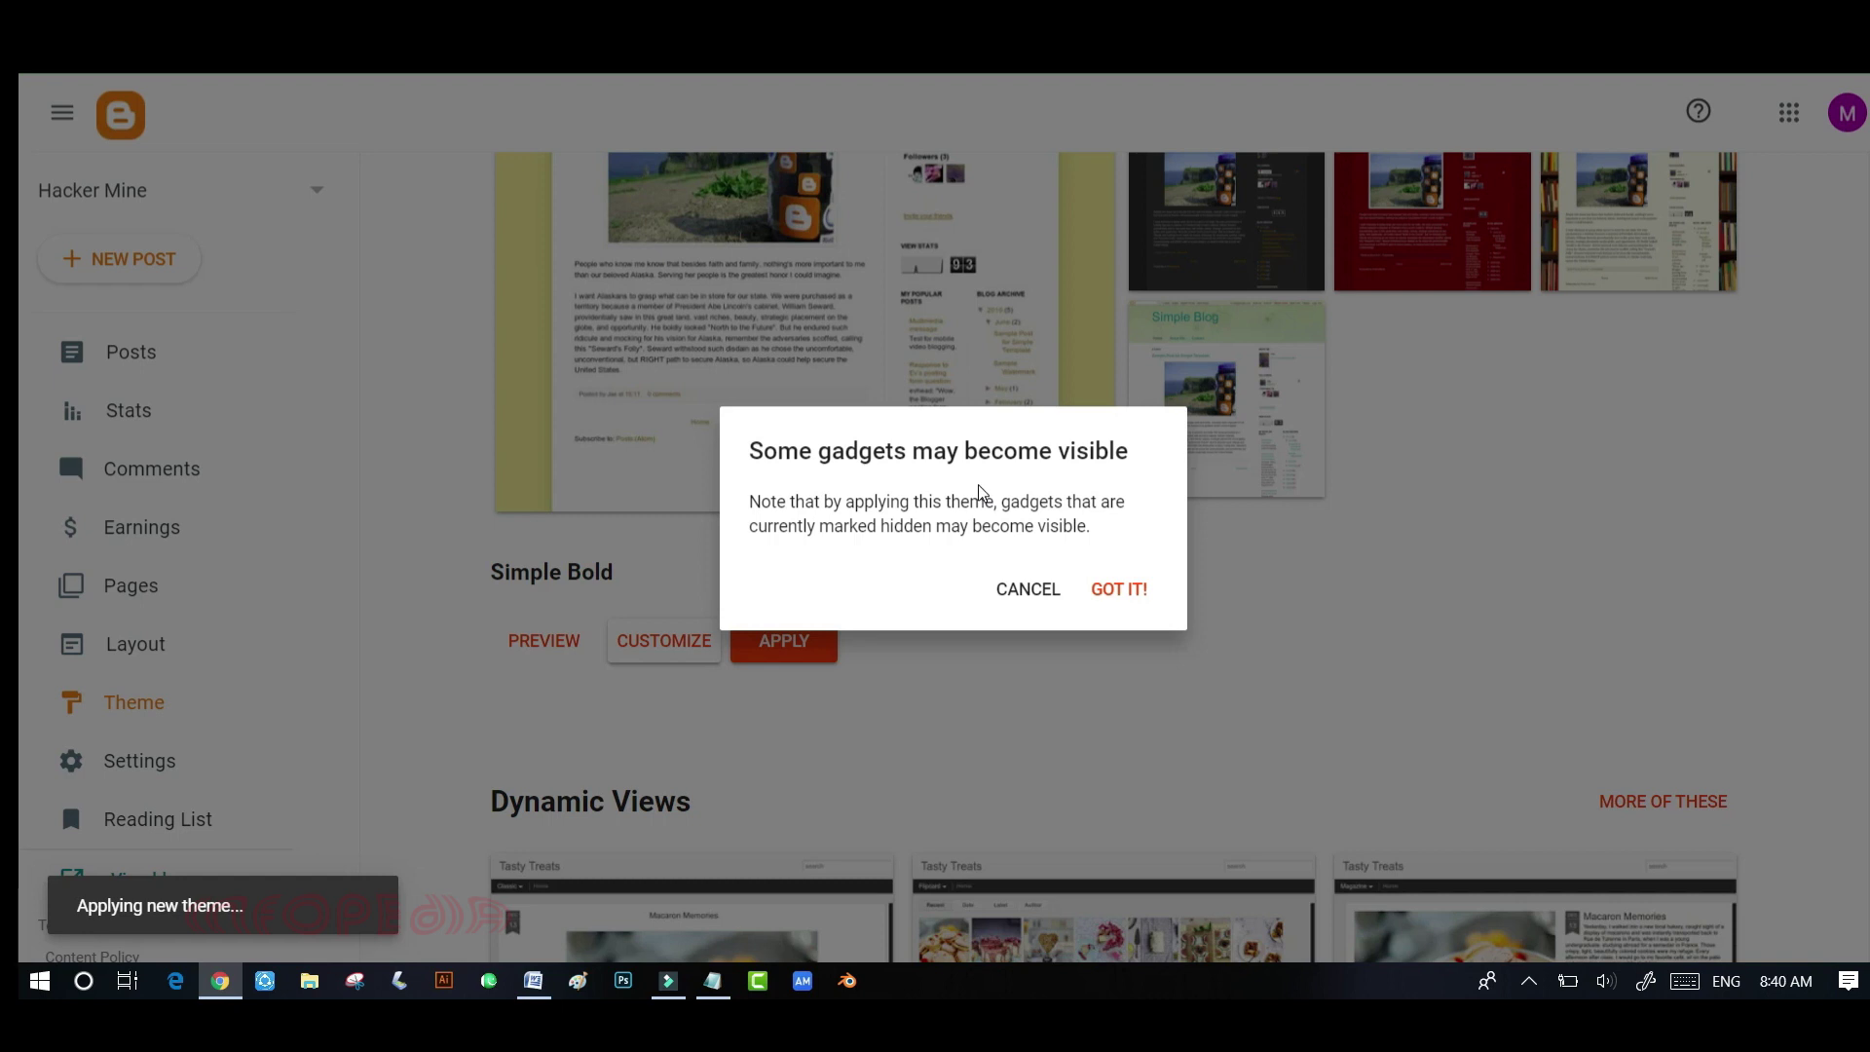
pyautogui.click(1110, 588)
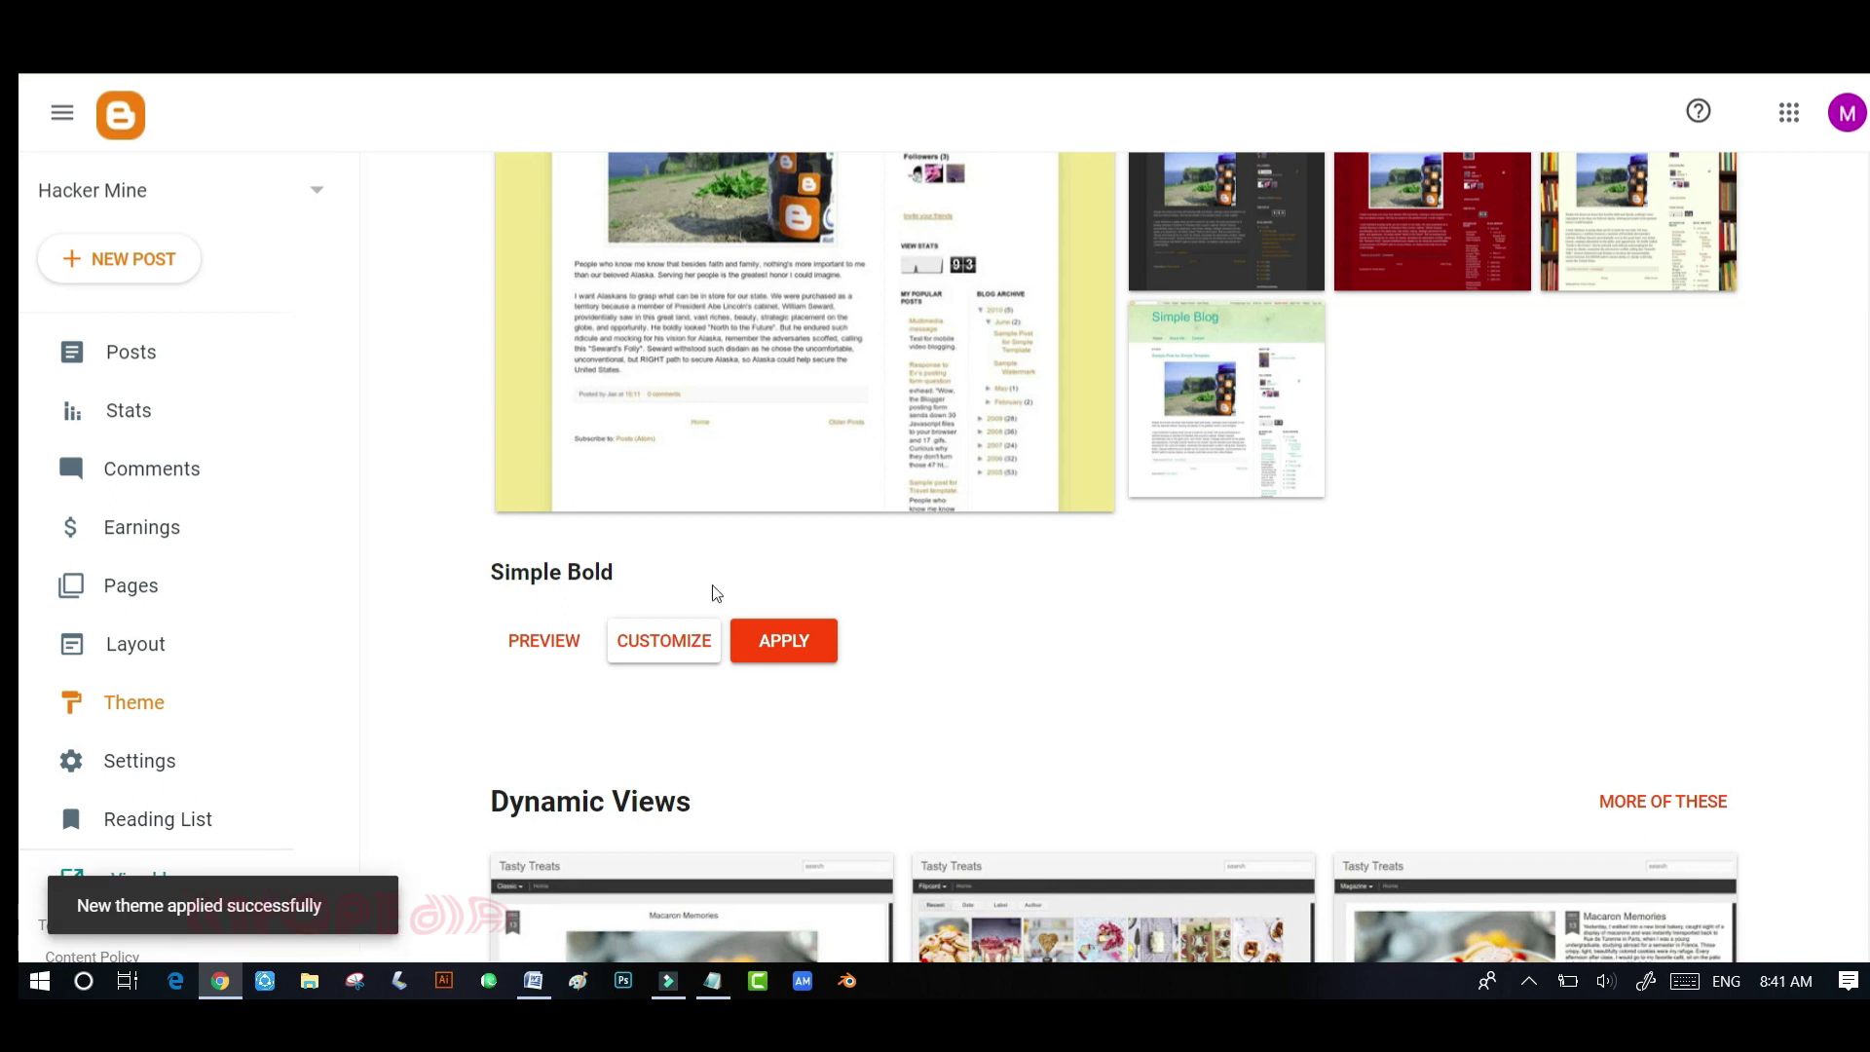
pyautogui.scroll(15, 816, 497)
pyautogui.scroll(4, 819, 504)
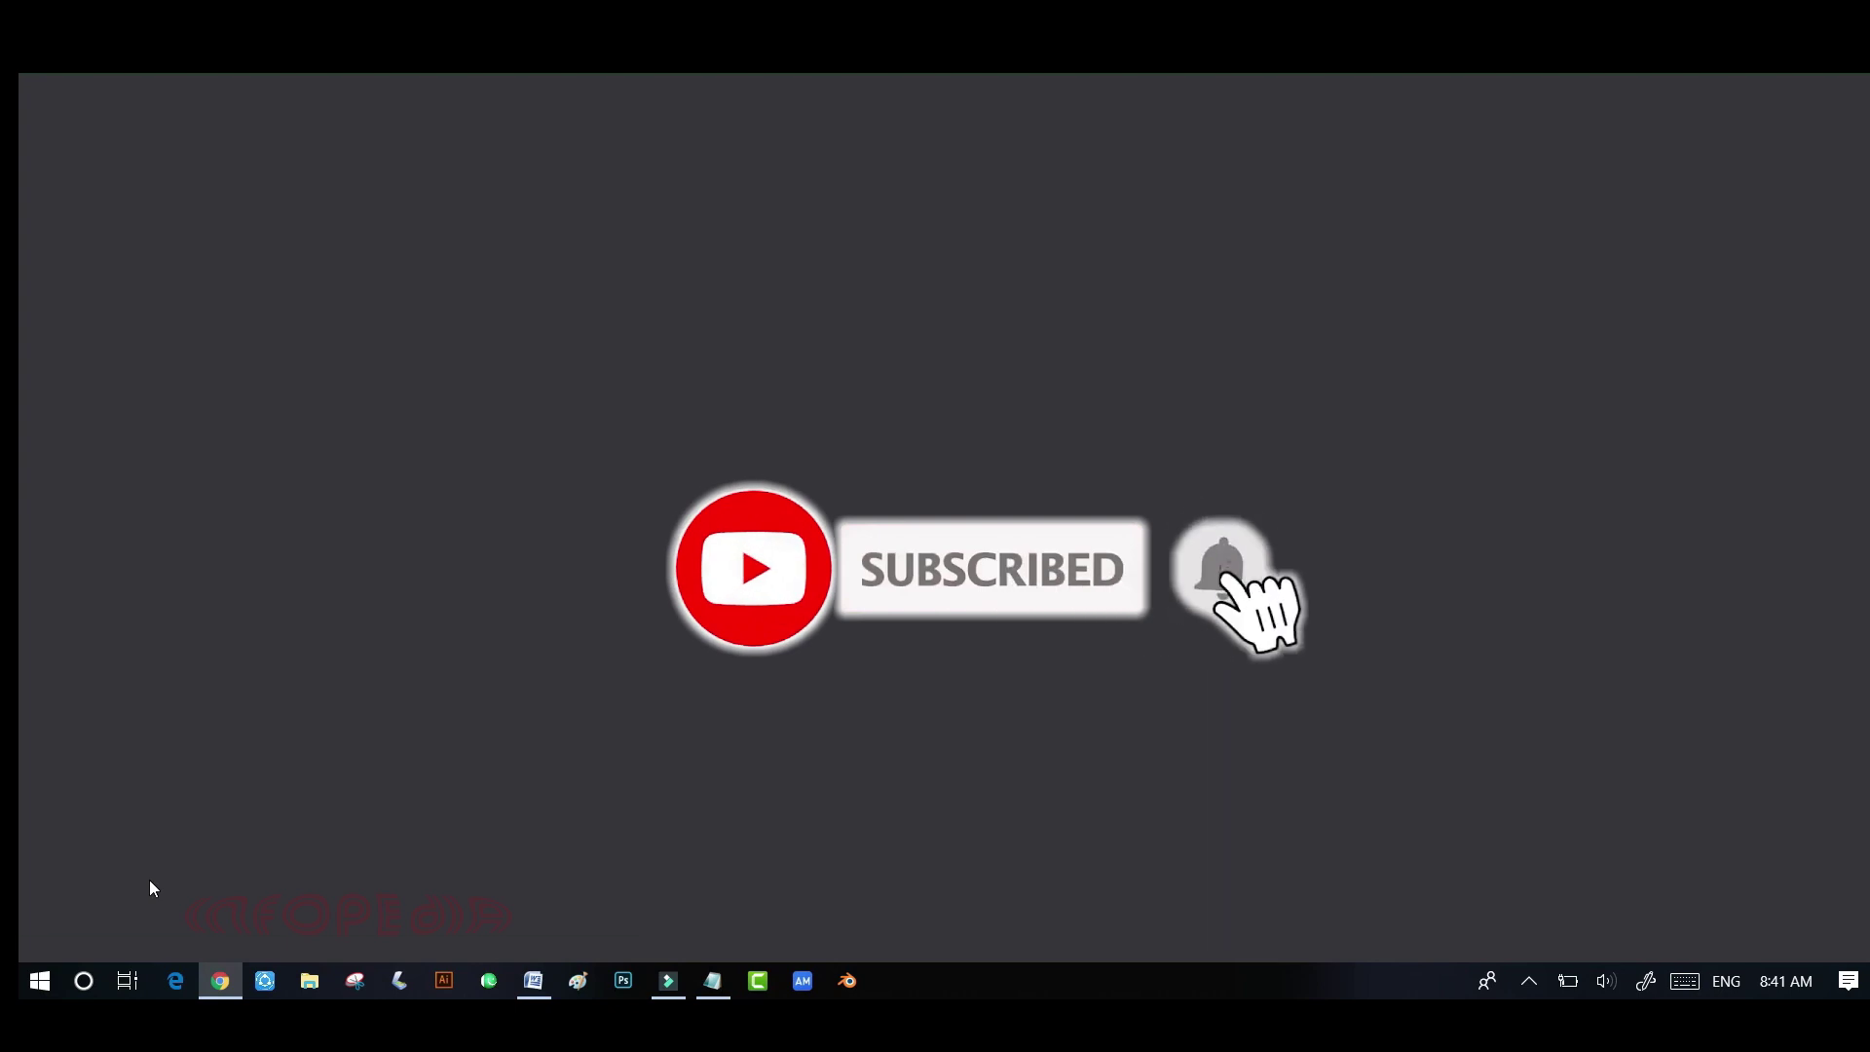
# - Open the published Hacker Mine blog with View blog
pyautogui.click(149, 880)
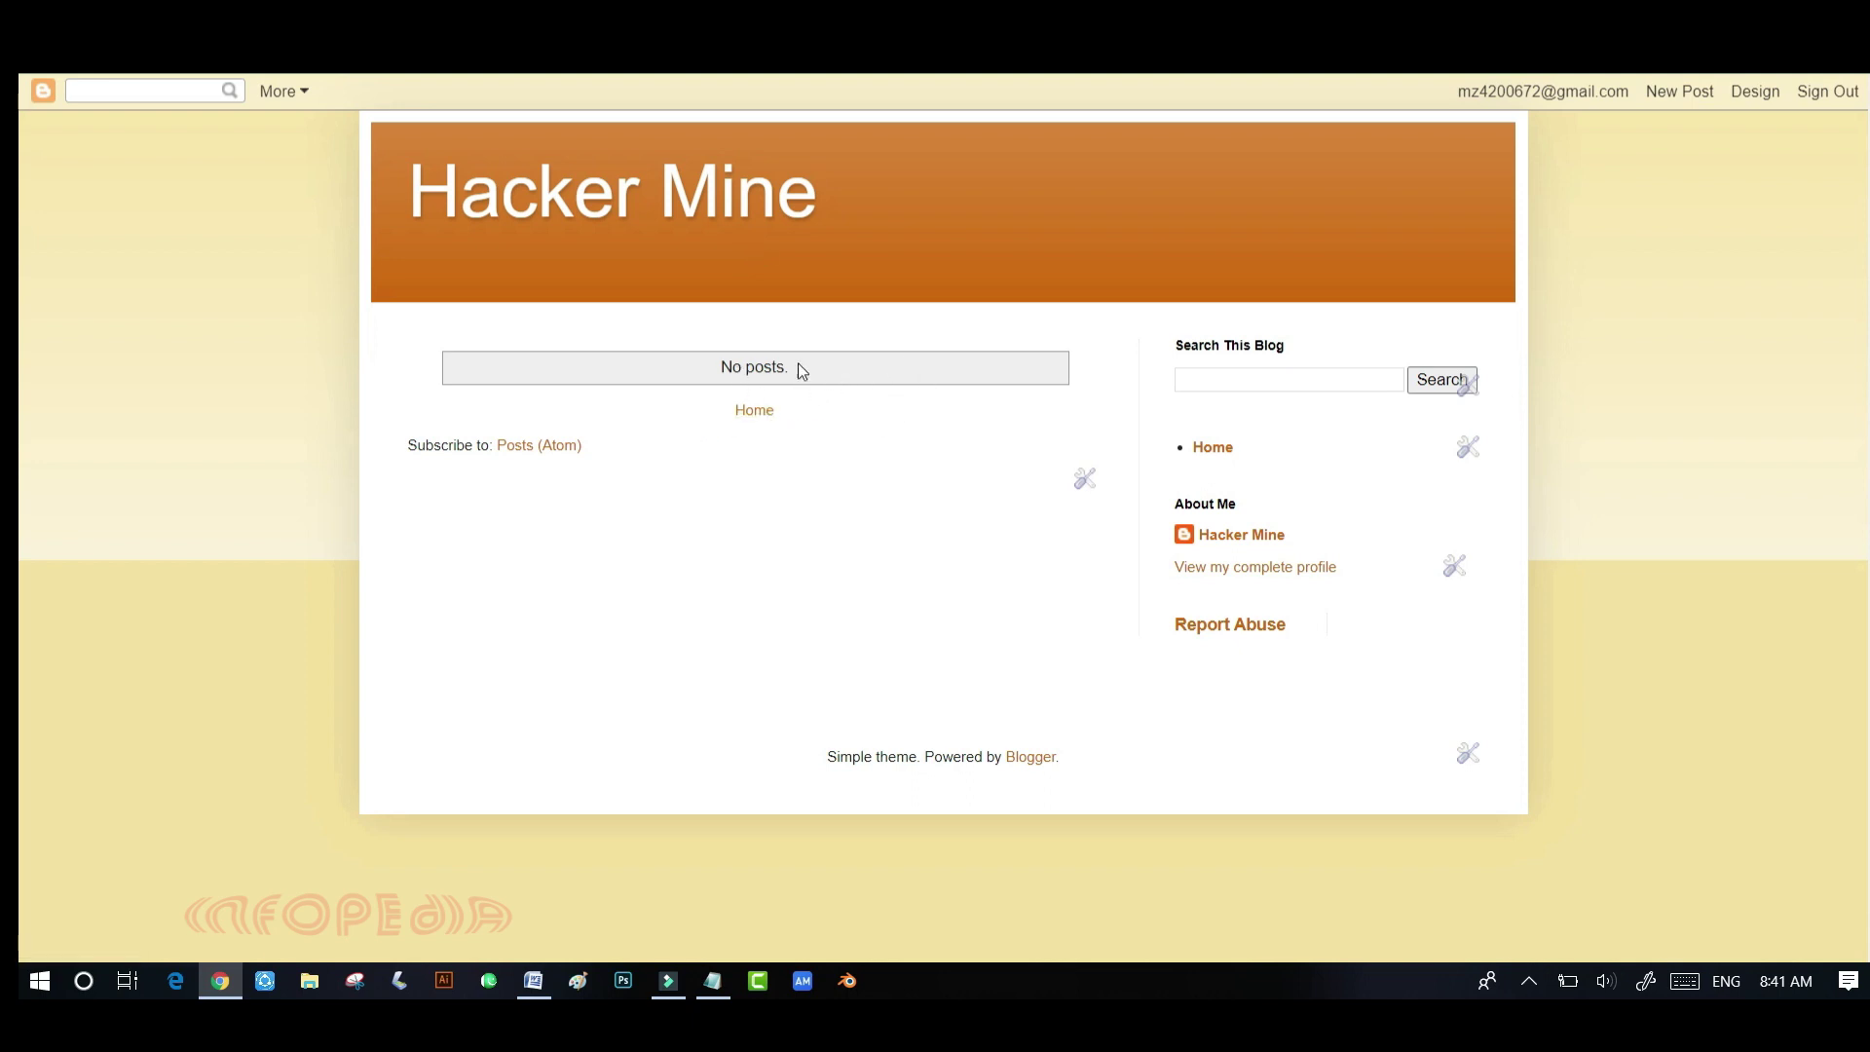
# - Open the Hacker Mine About Me profile from the live blog
pyautogui.click(1229, 535)
# - Close the blog tab, open Settings, and check the Description, leaving it empty
pyautogui.hotkey('ctrl', 'w')
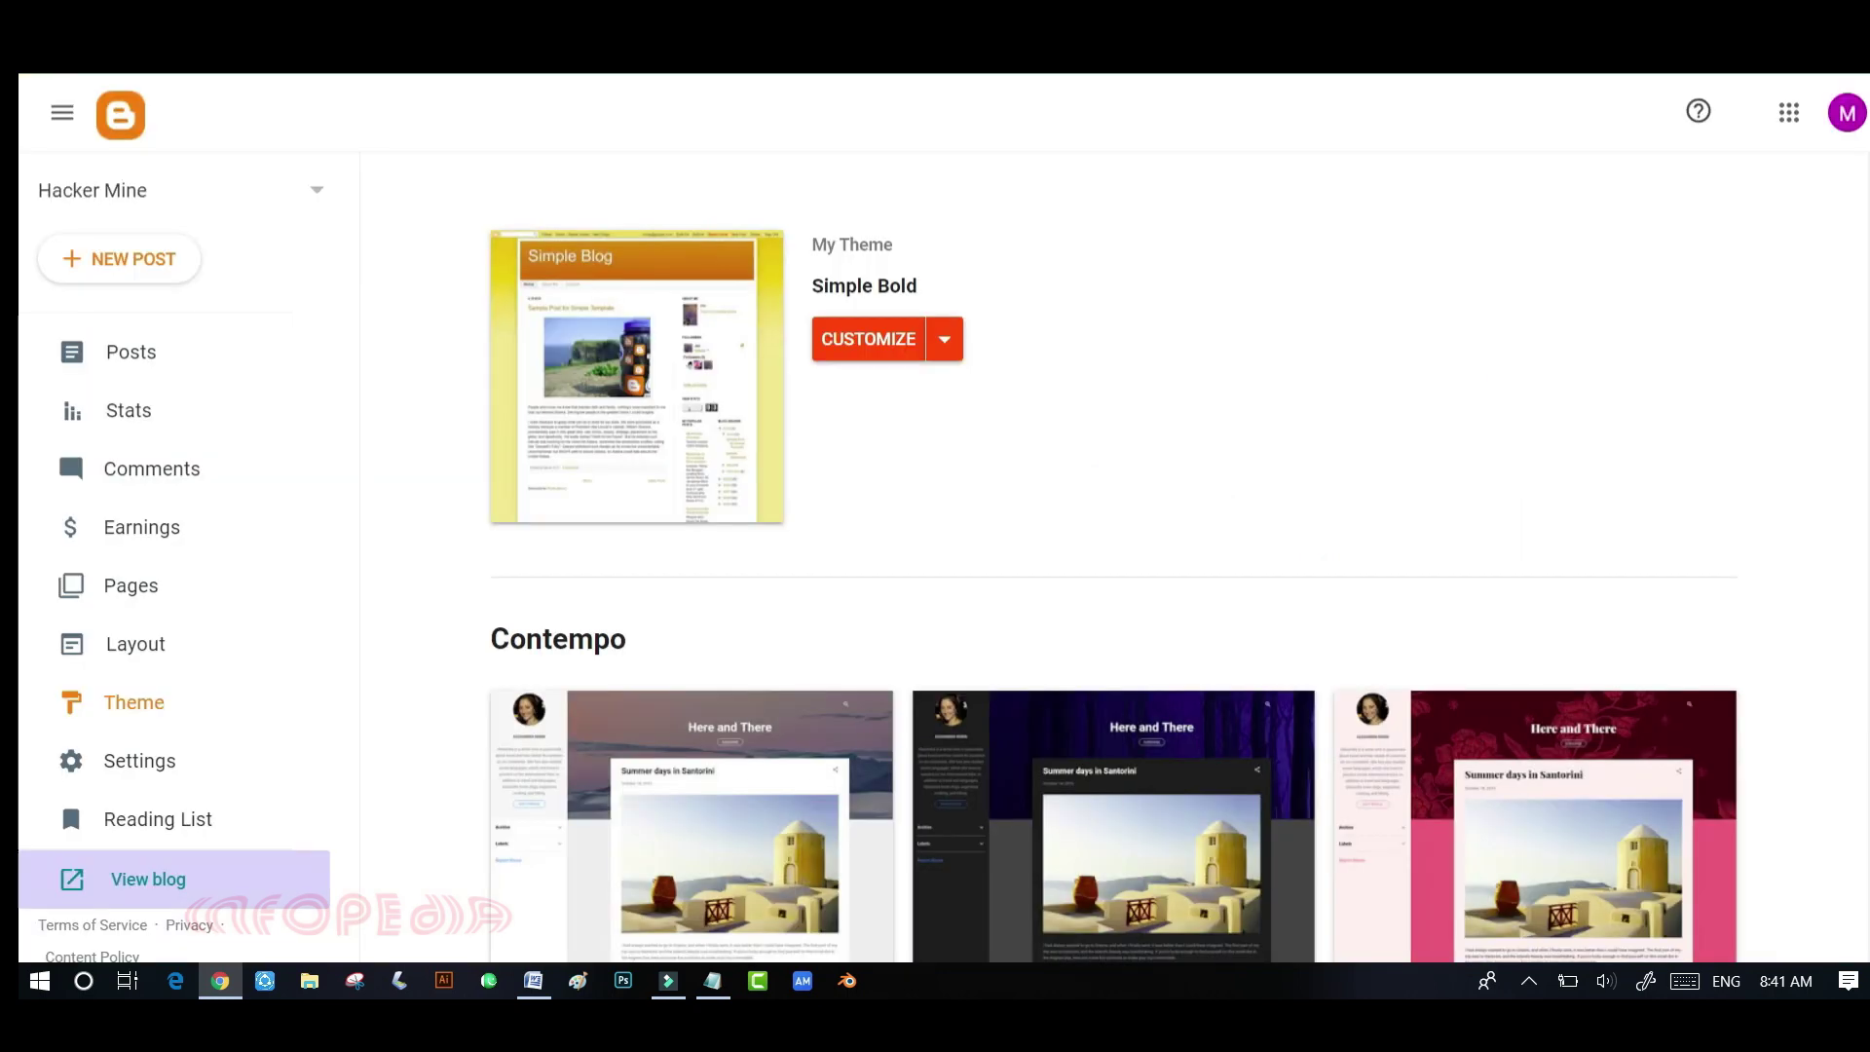
pyautogui.click(173, 778)
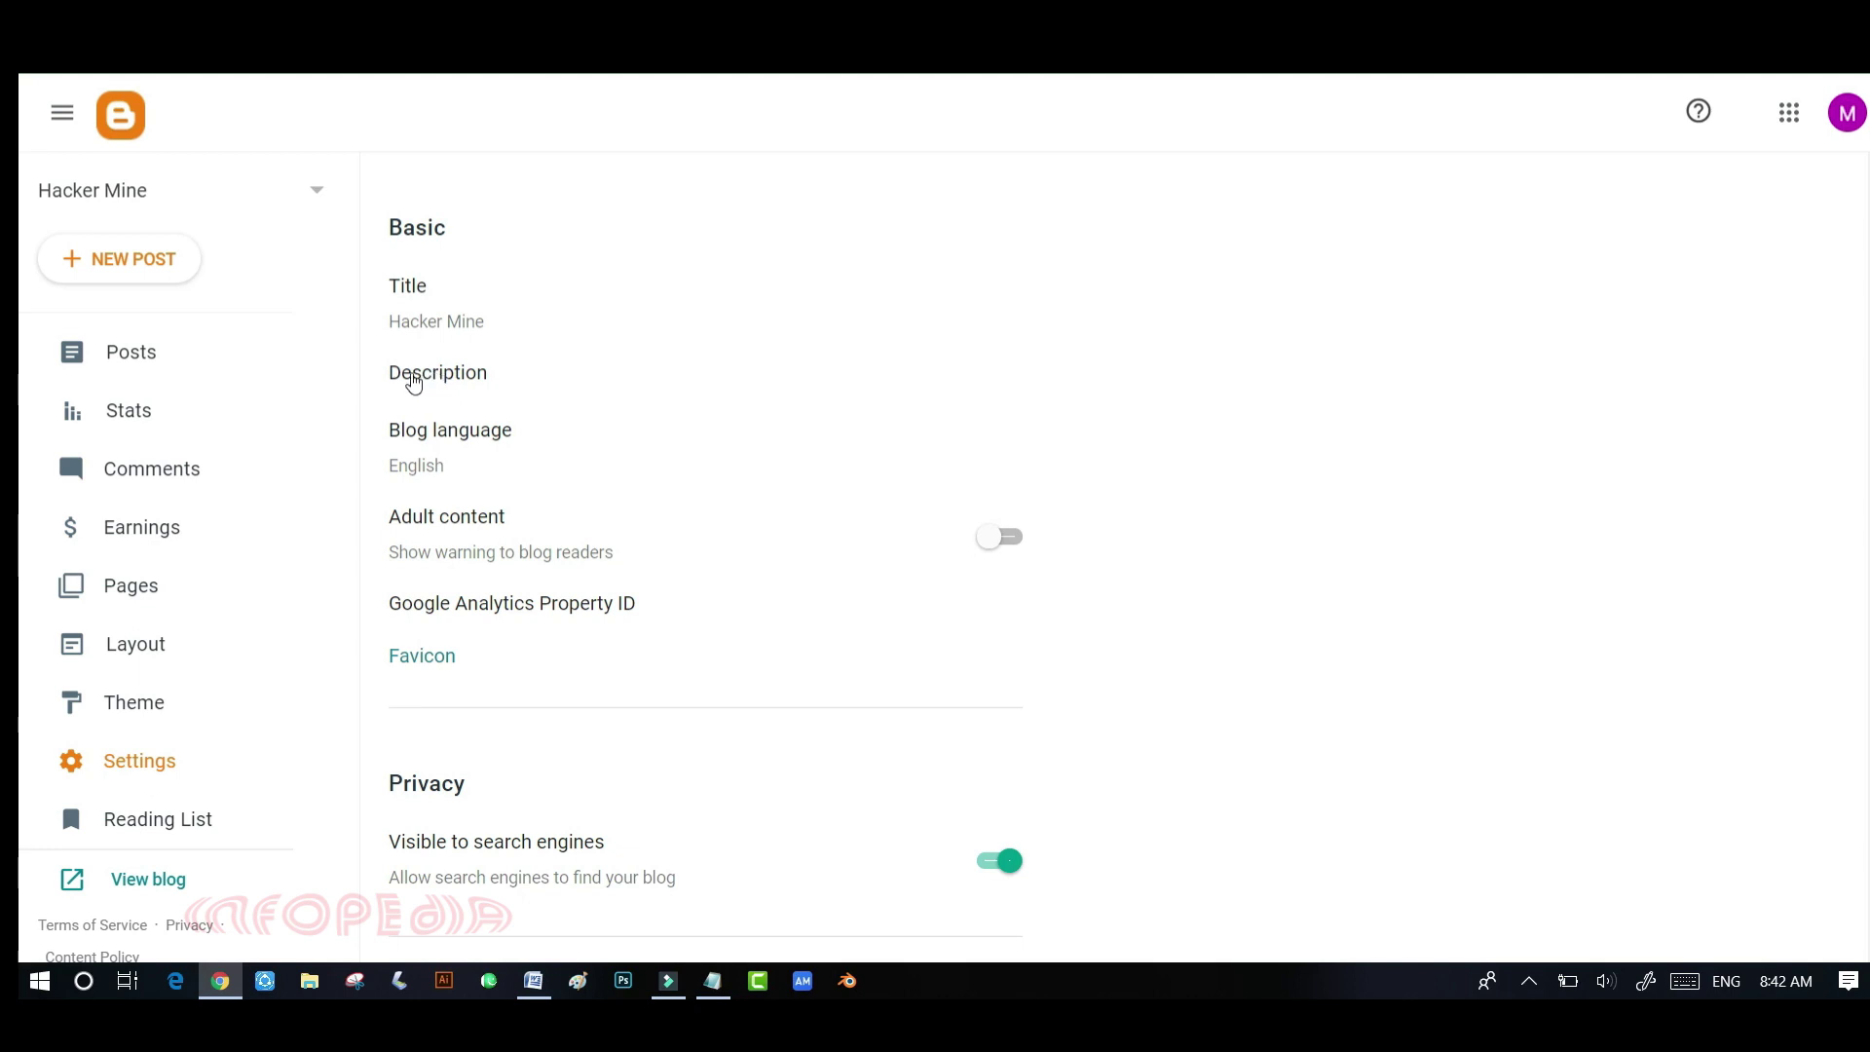
pyautogui.click(425, 383)
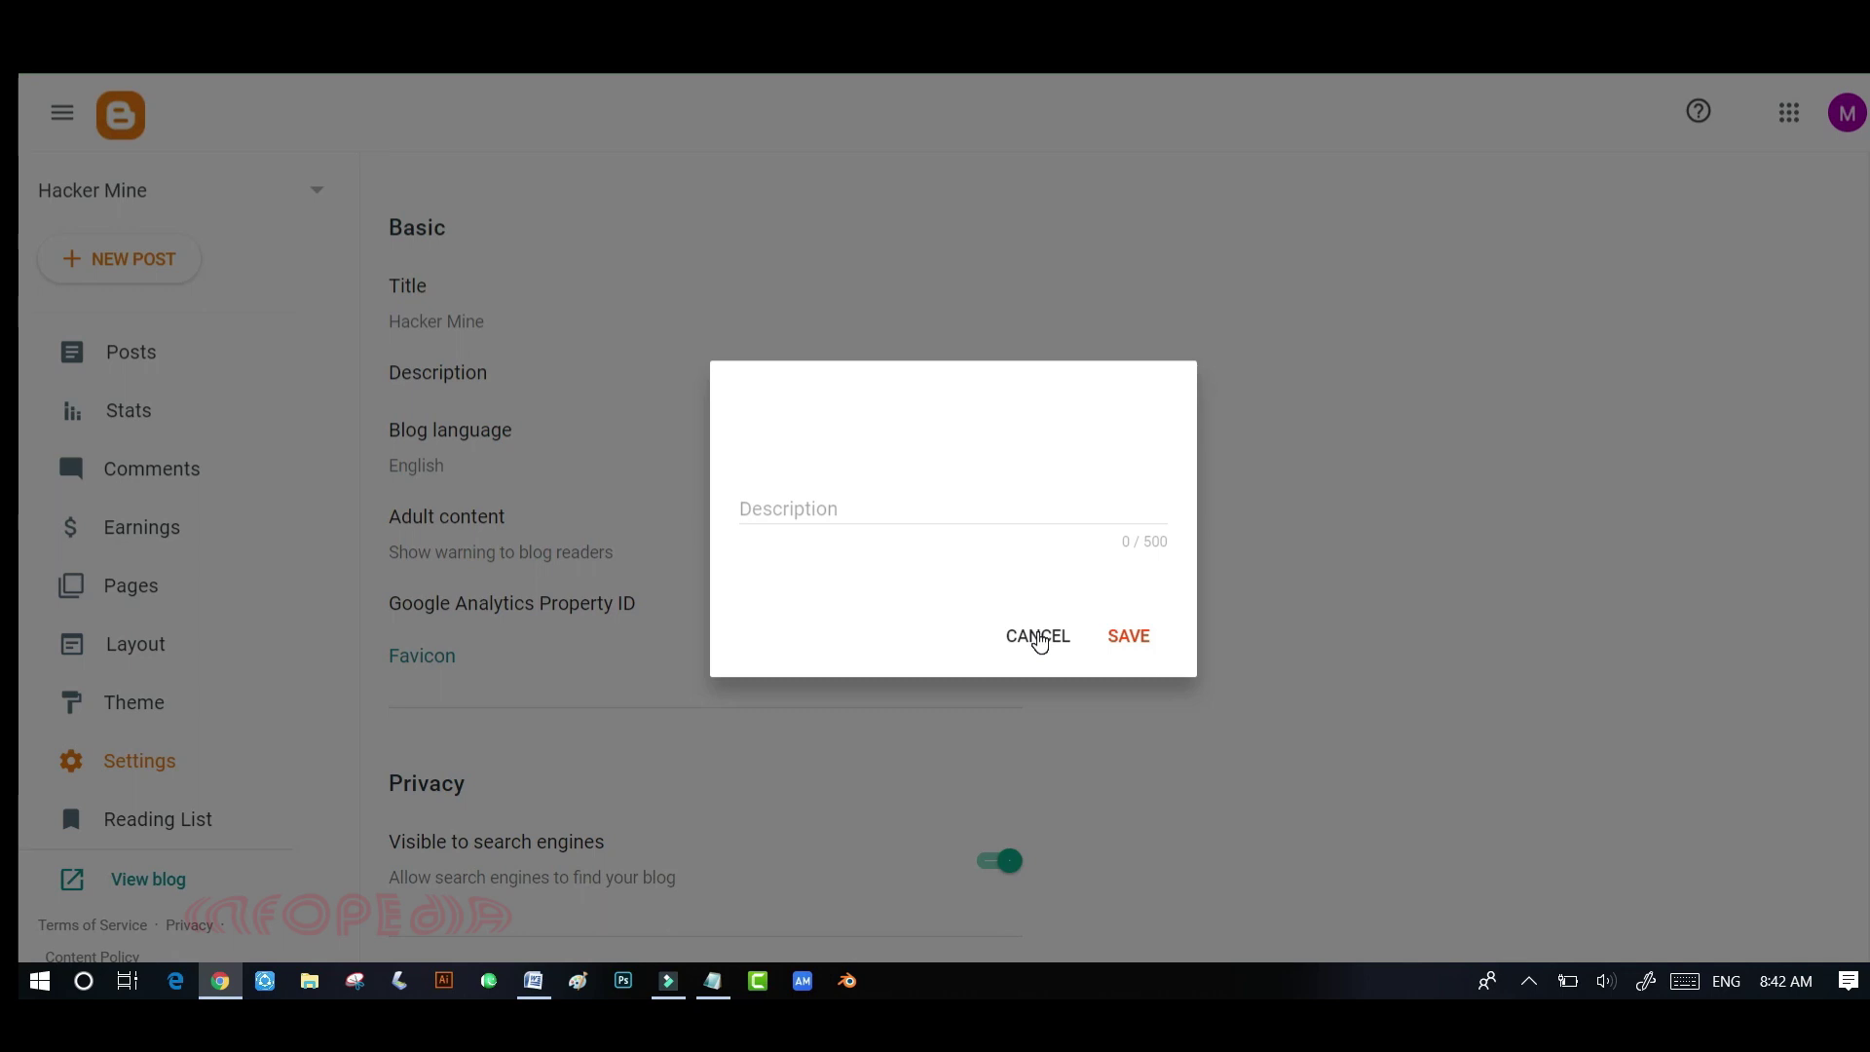
pyautogui.click(1039, 637)
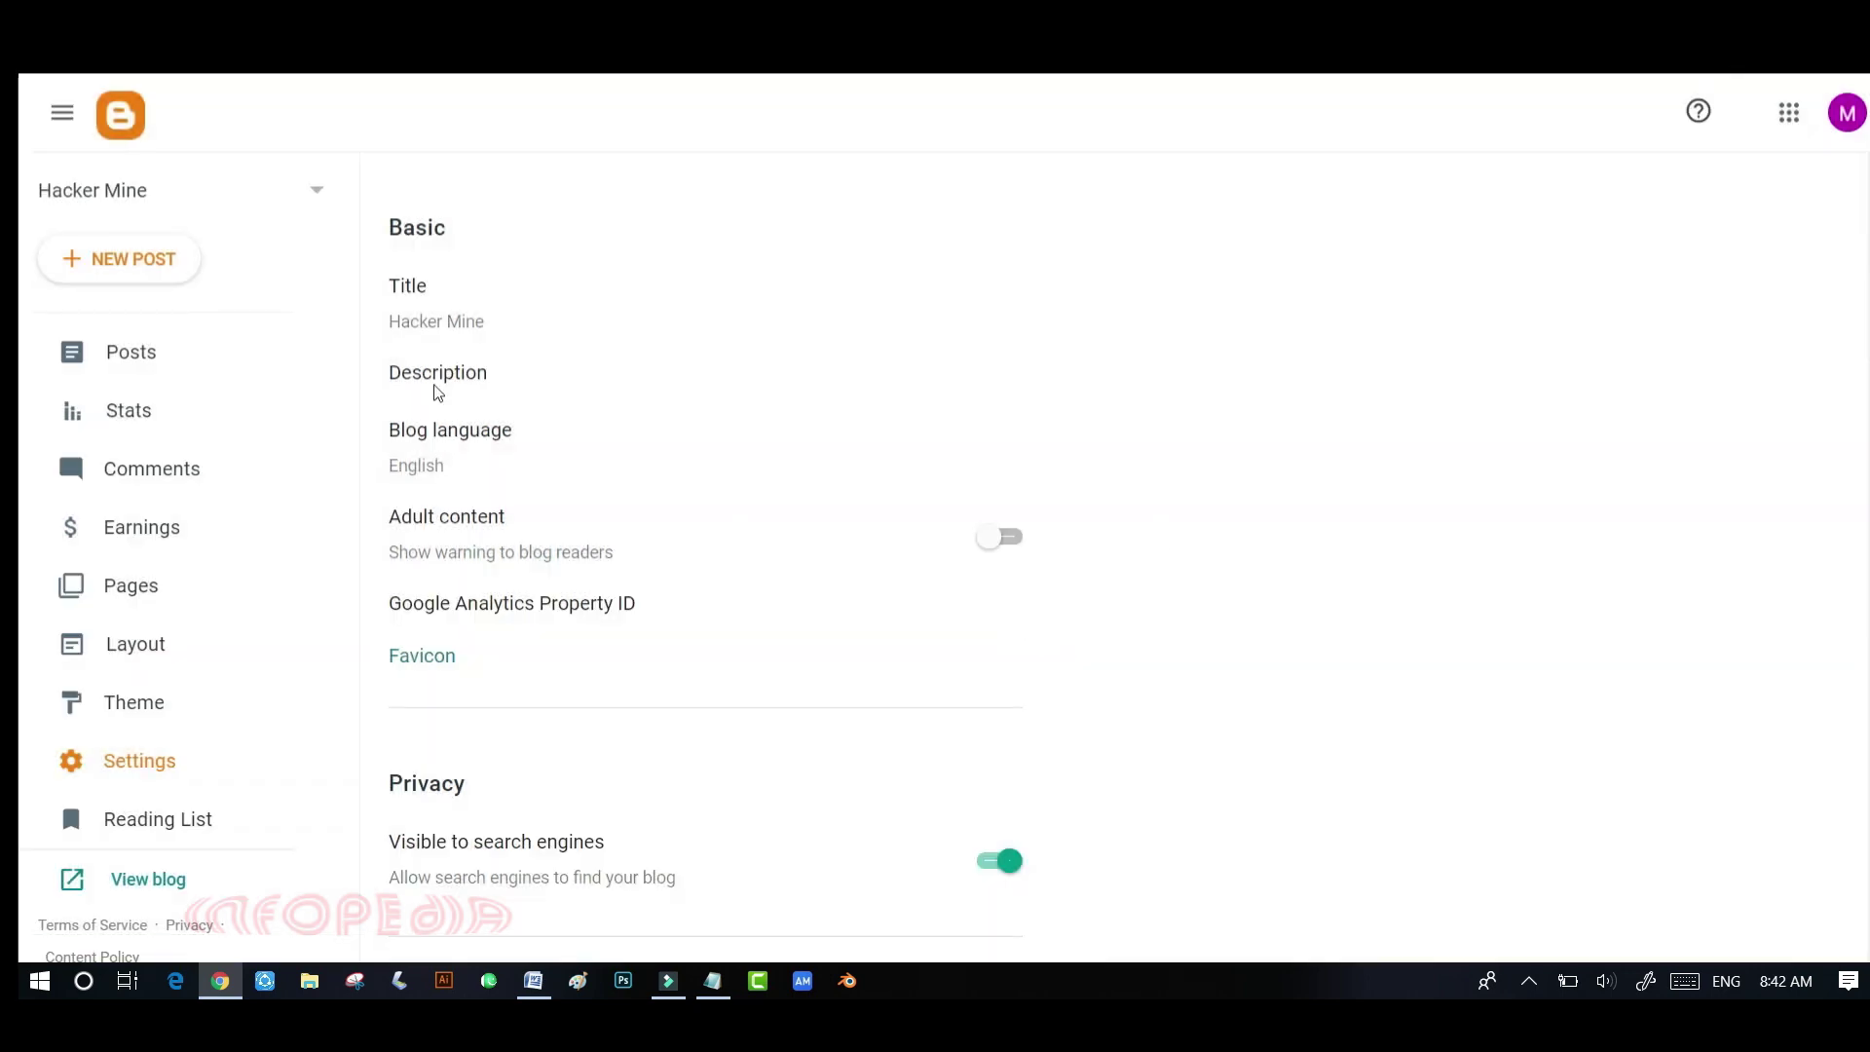
# - Change the blog language to Urdu, save it, and view the live blog
pyautogui.click(469, 441)
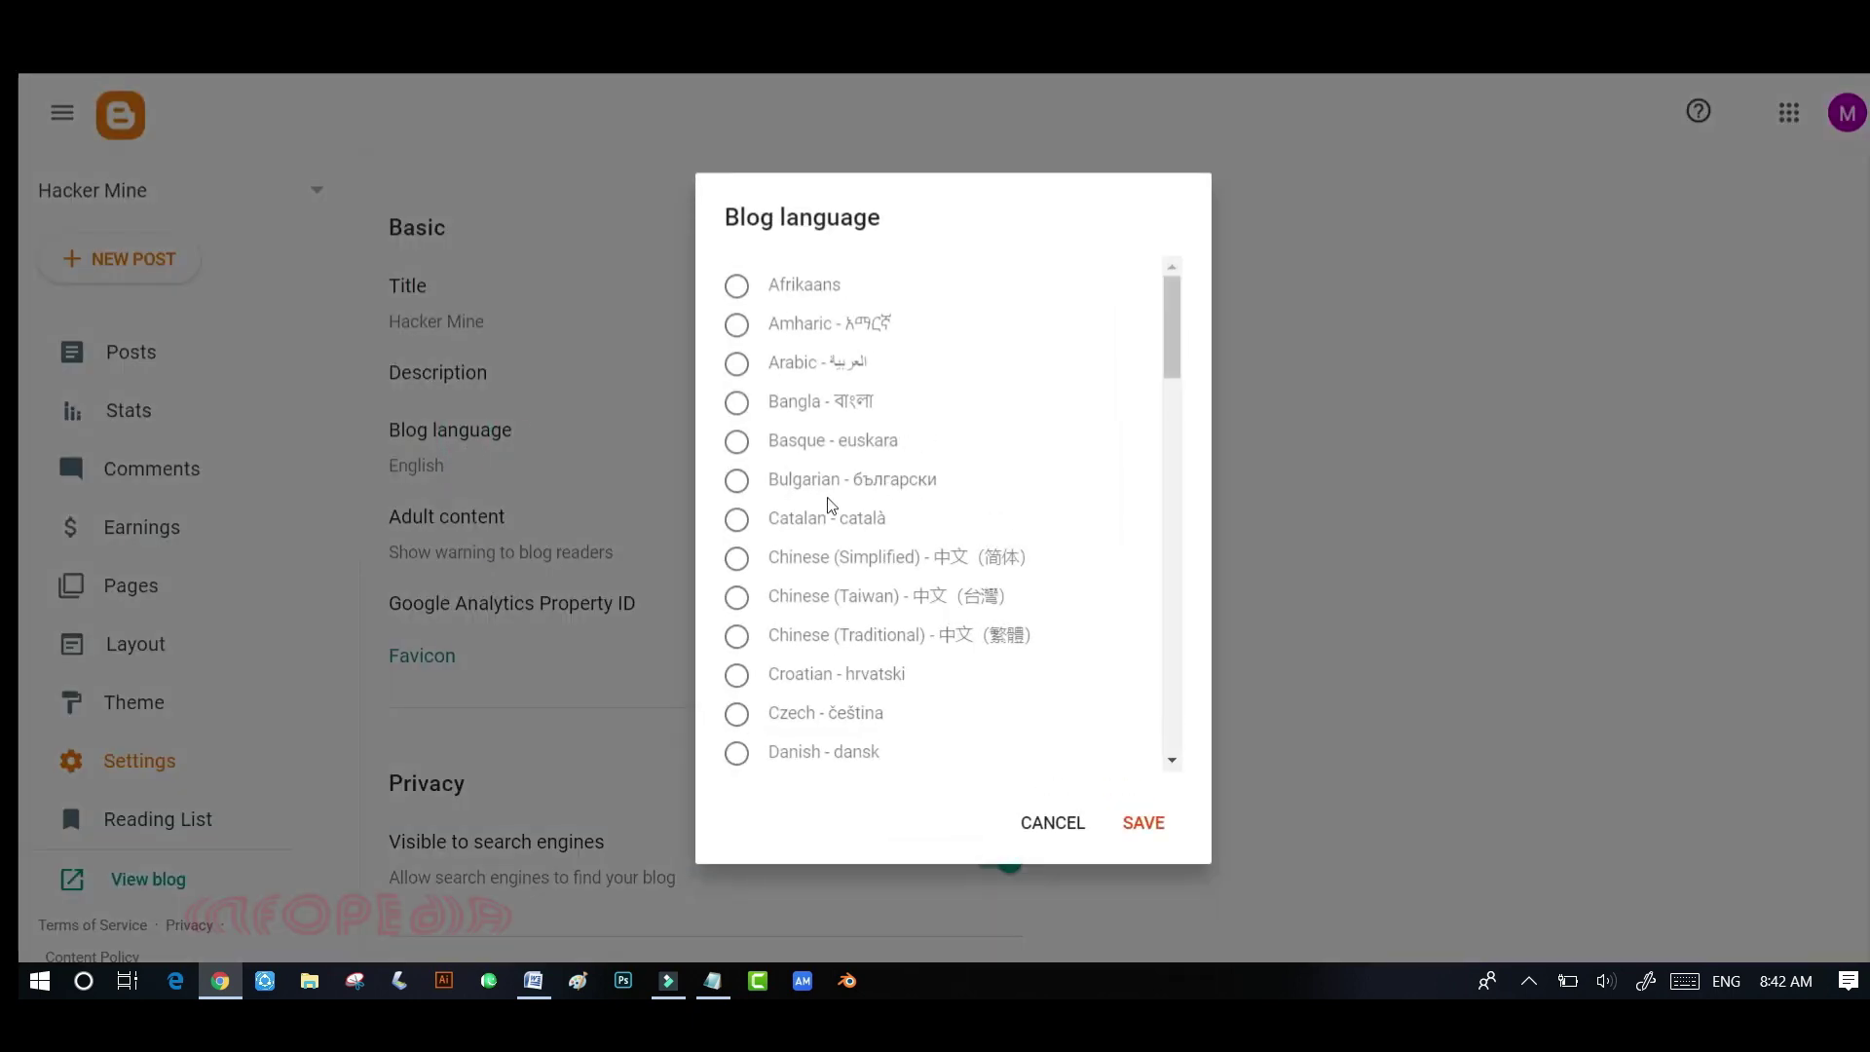
pyautogui.scroll(-15, 829, 499)
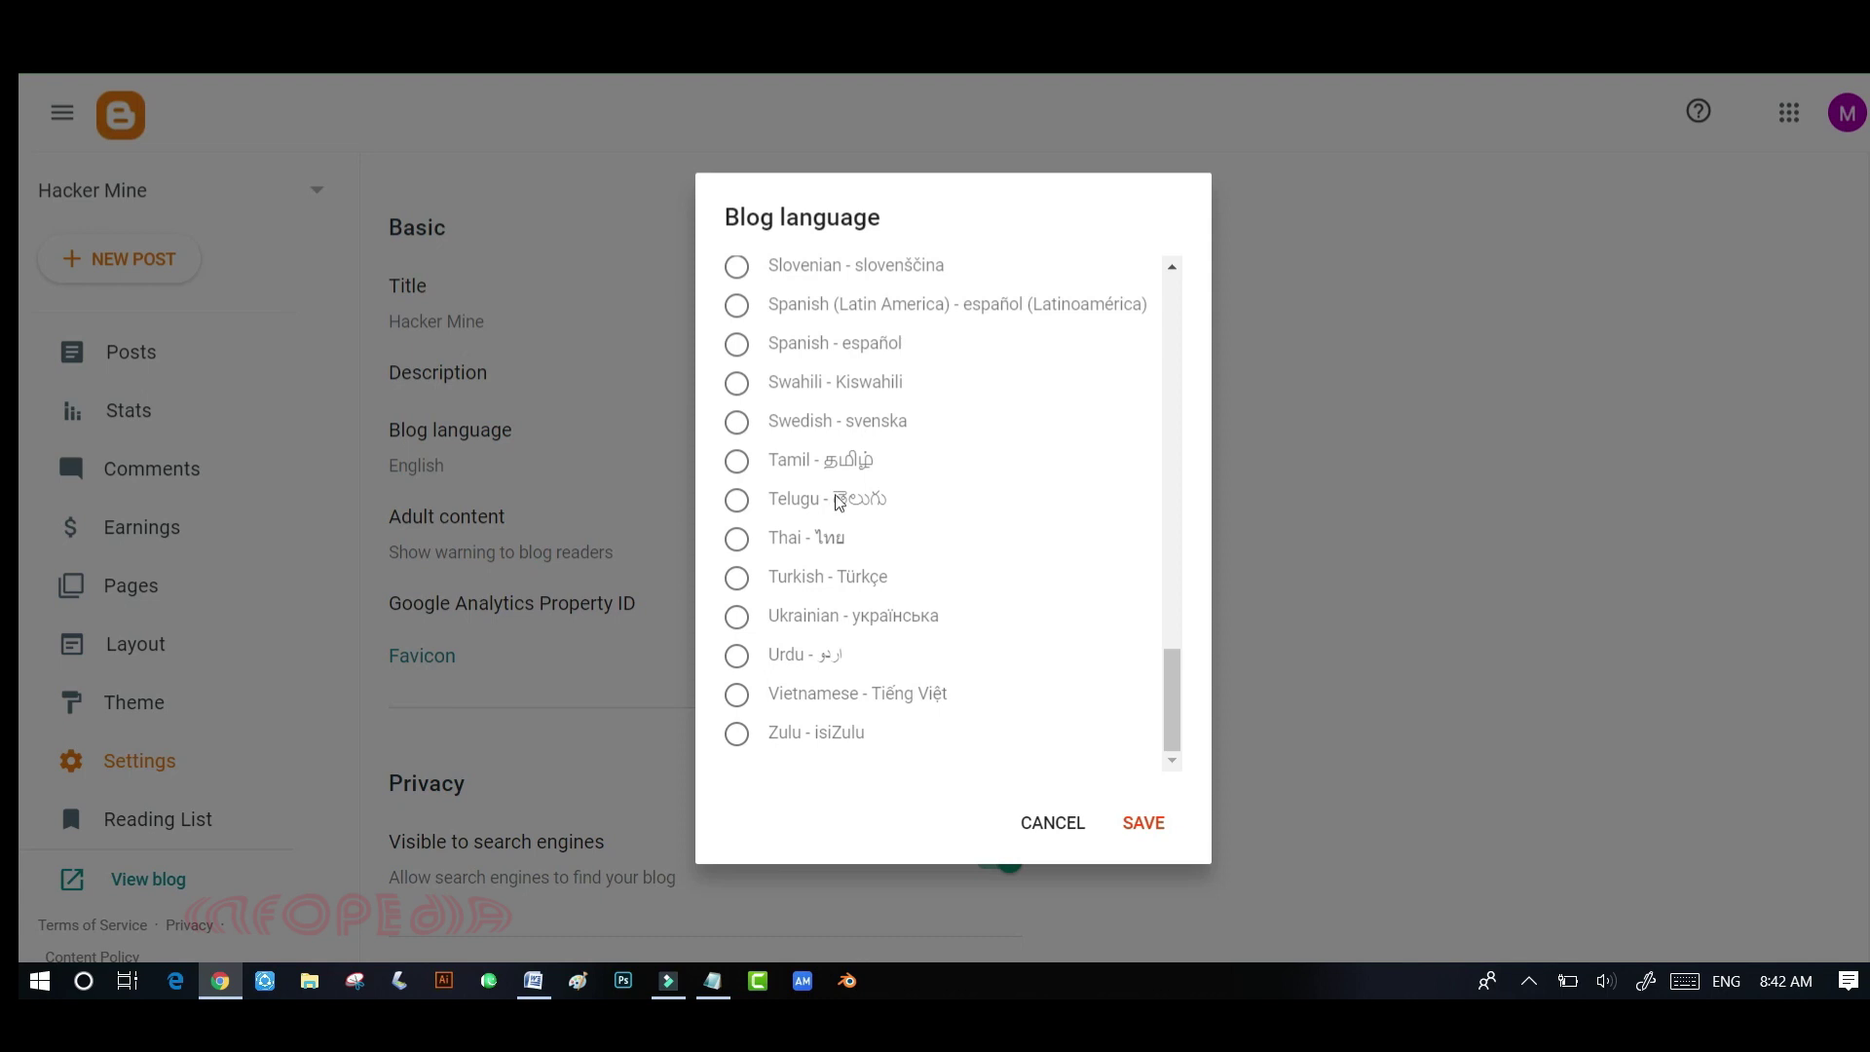
pyautogui.click(810, 655)
pyautogui.click(1145, 824)
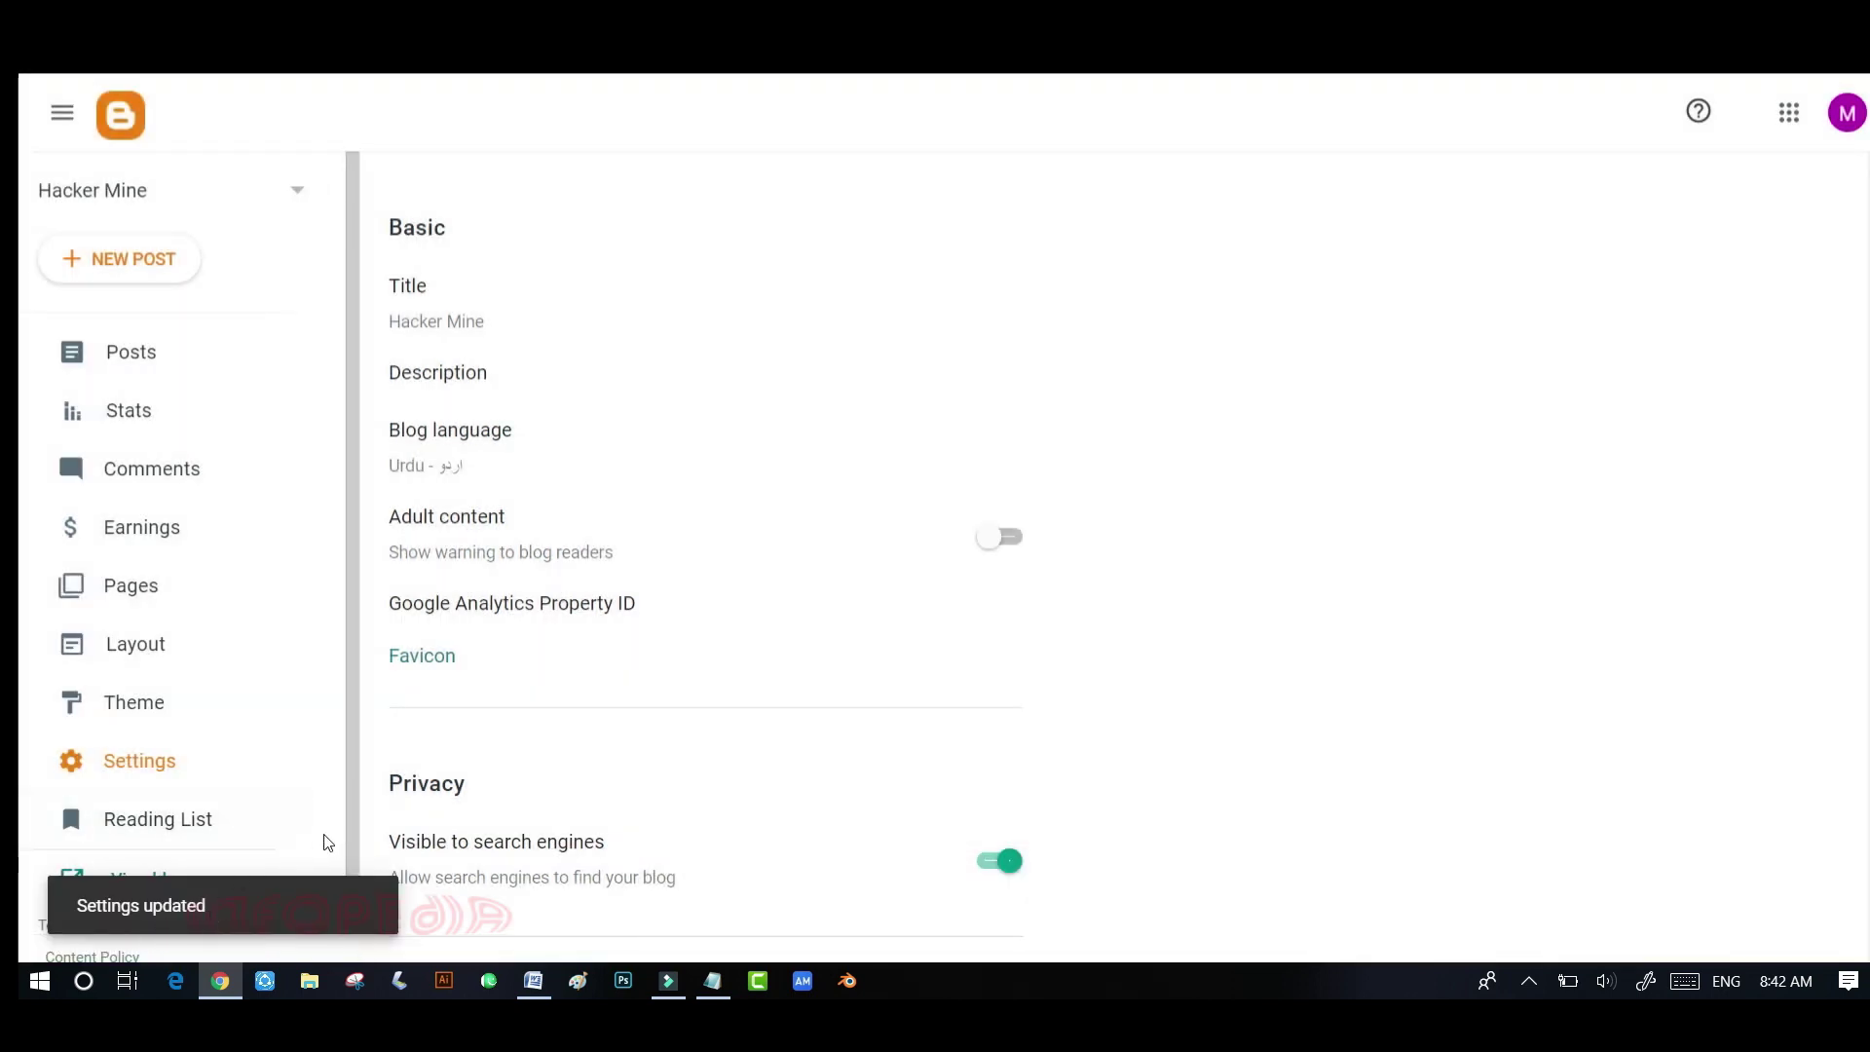
pyautogui.click(149, 880)
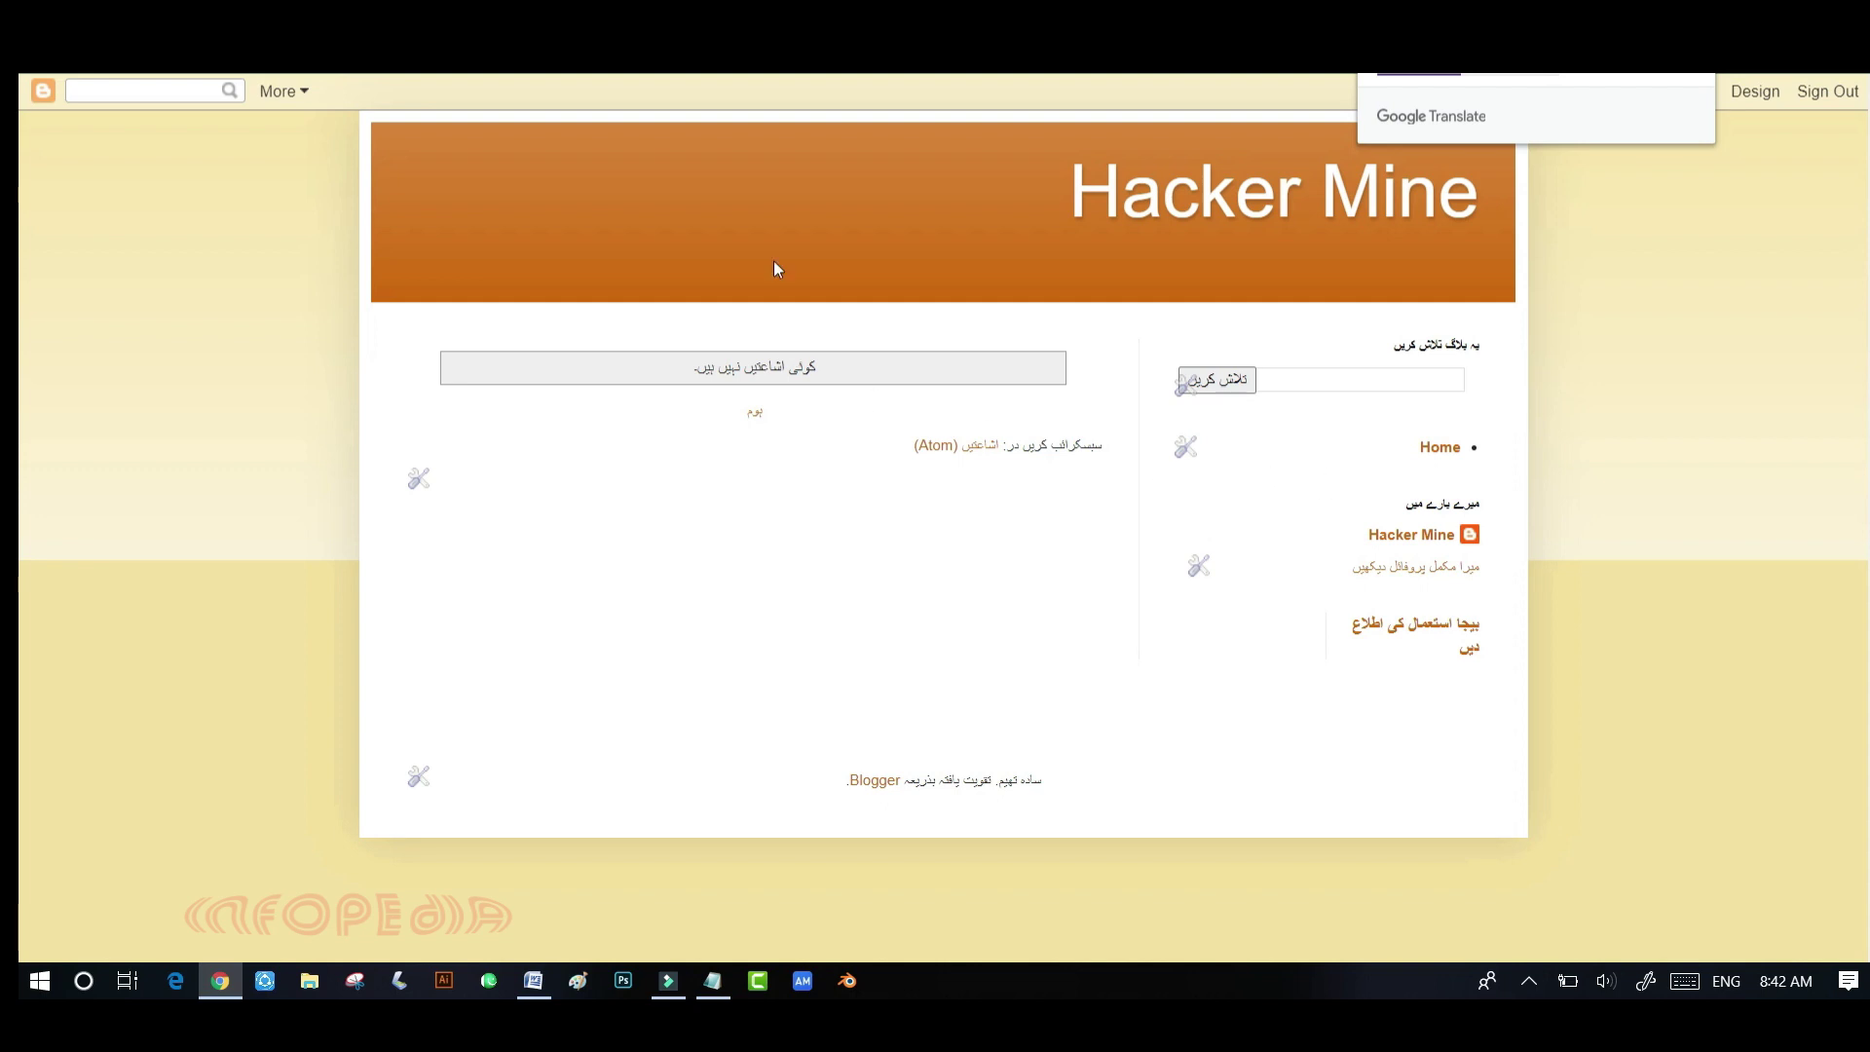
# - Close the blog tab and switch the blog language from Urdu back to English, saving it
pyautogui.hotkey('ctrl', 'w')
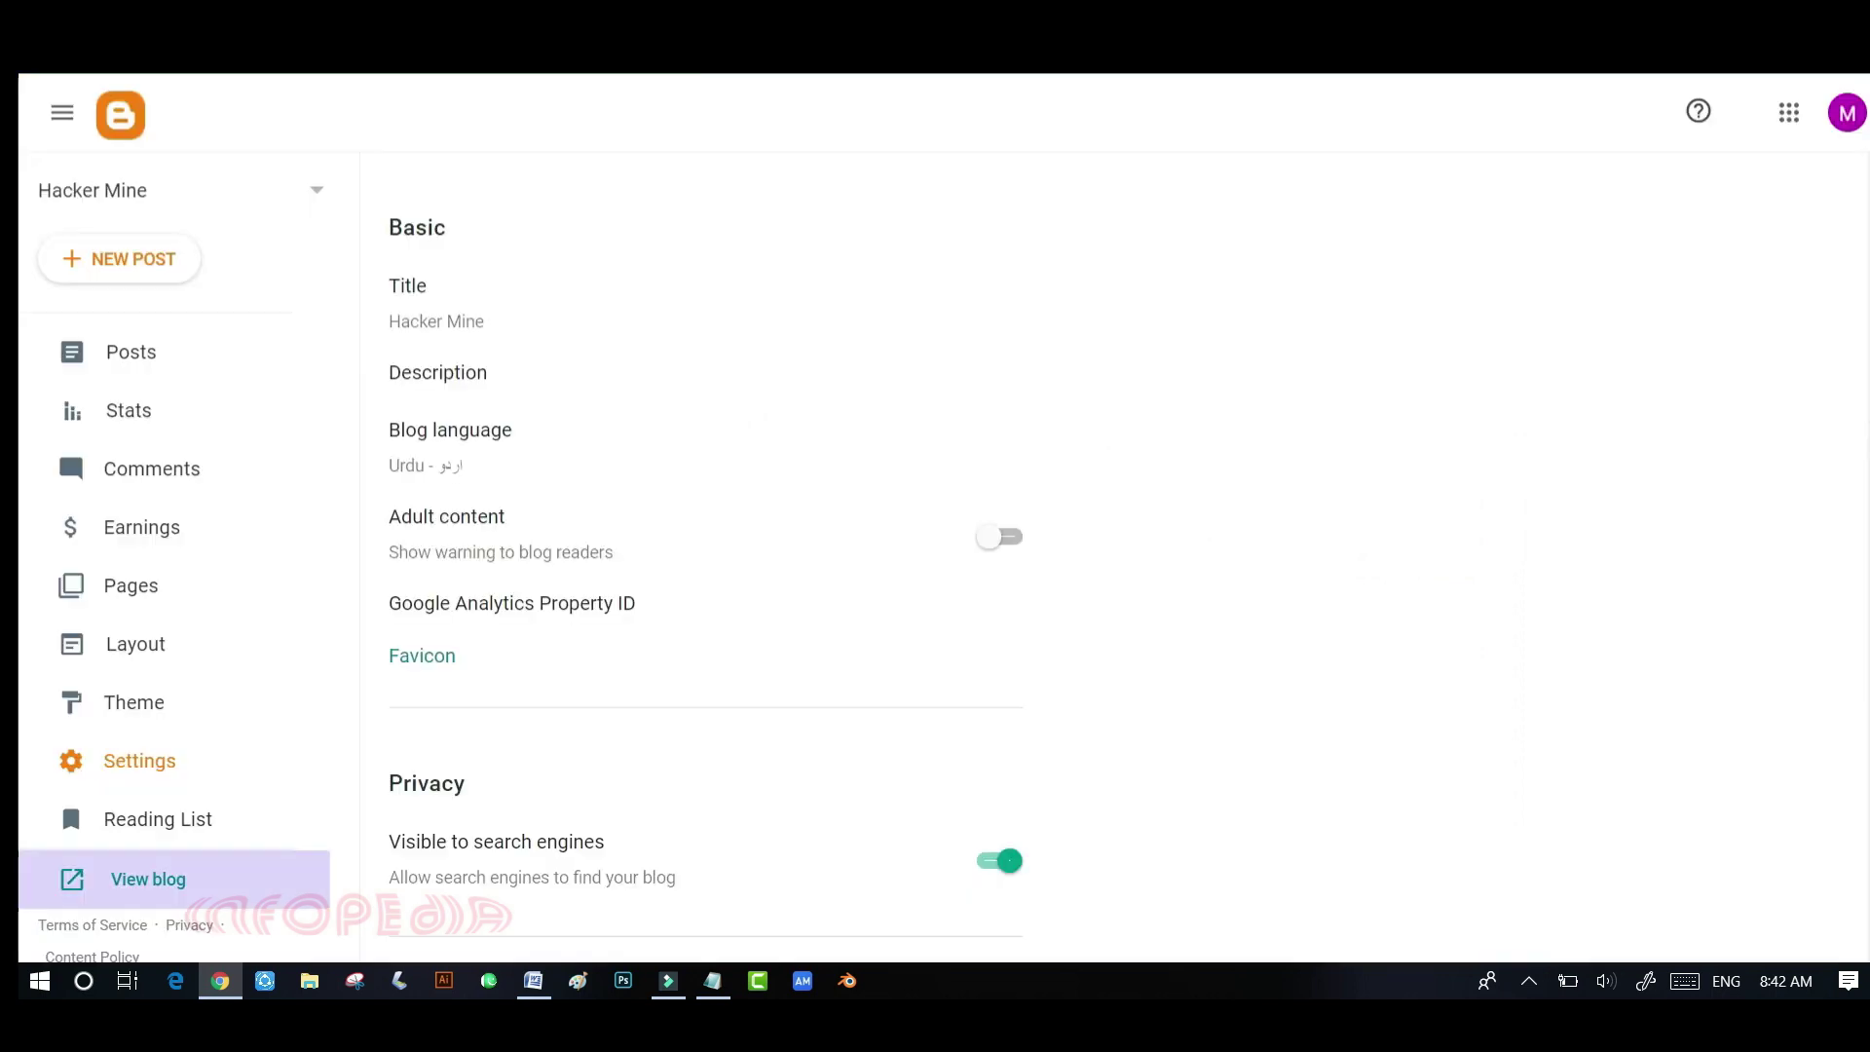
pyautogui.click(448, 468)
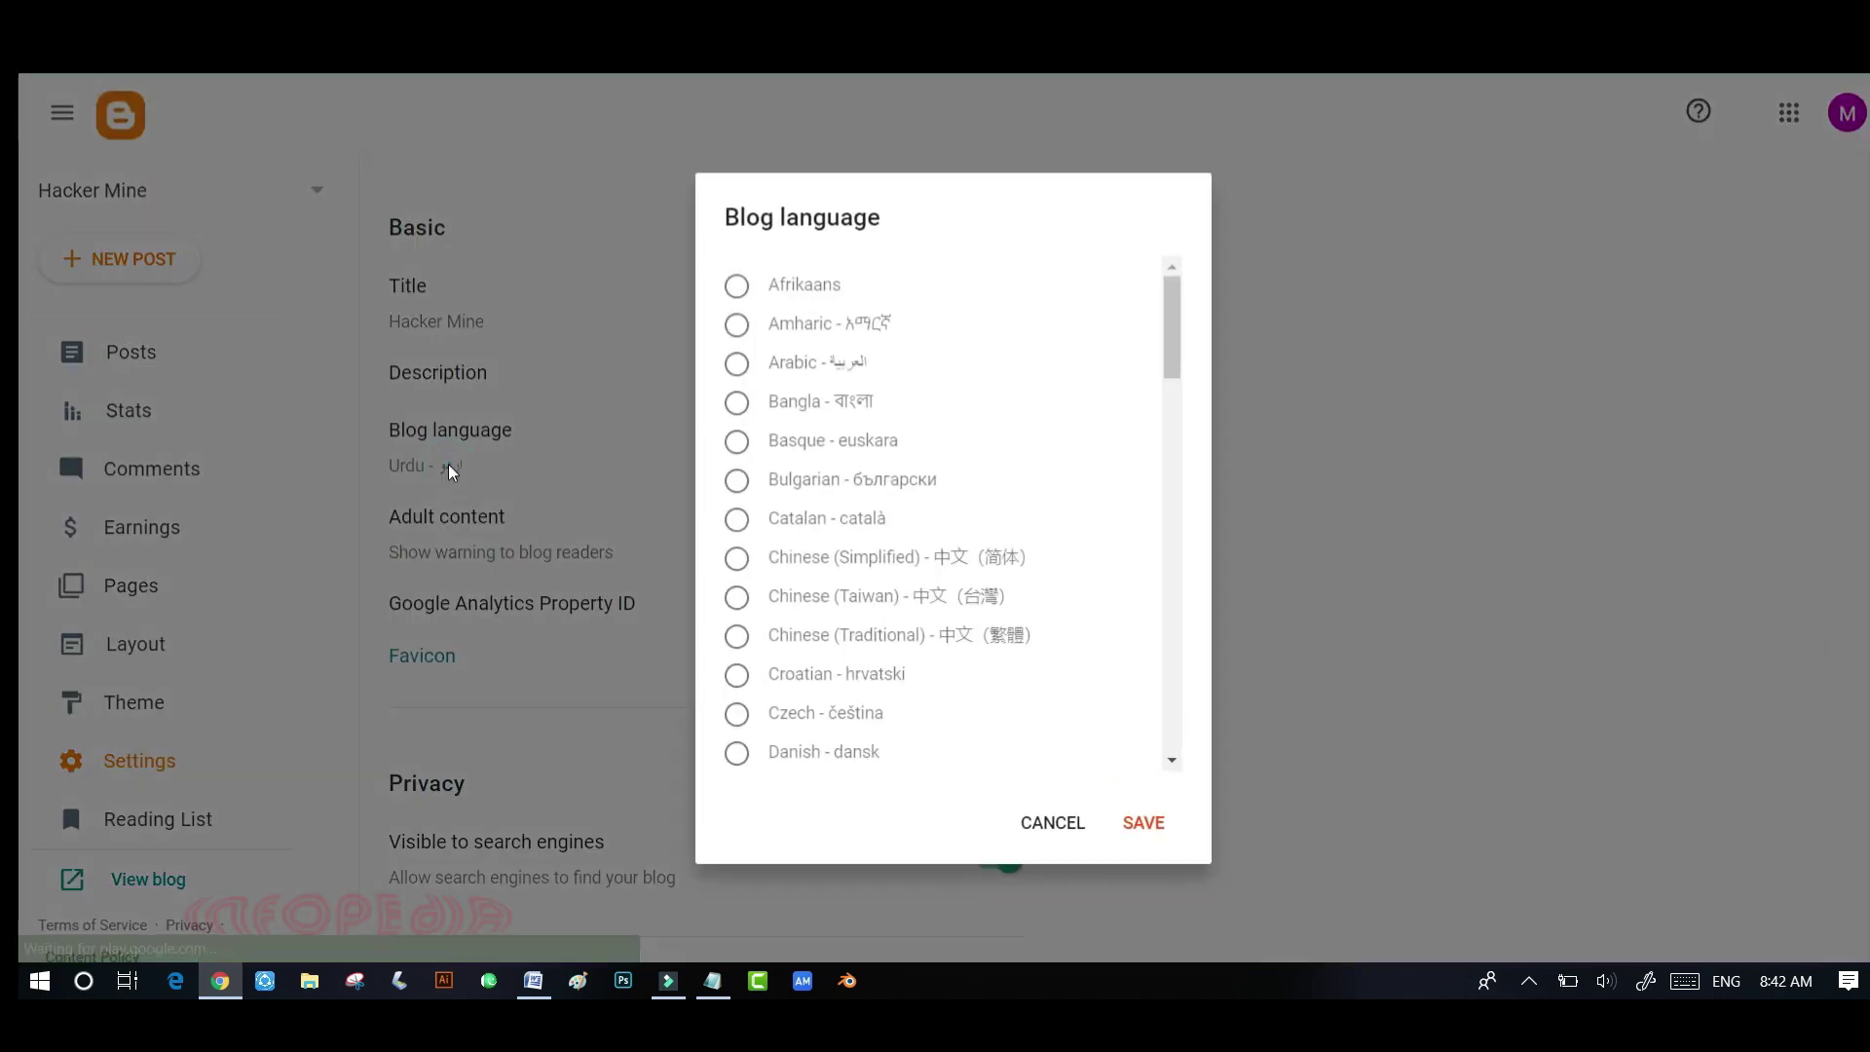
pyautogui.scroll(-3, 897, 438)
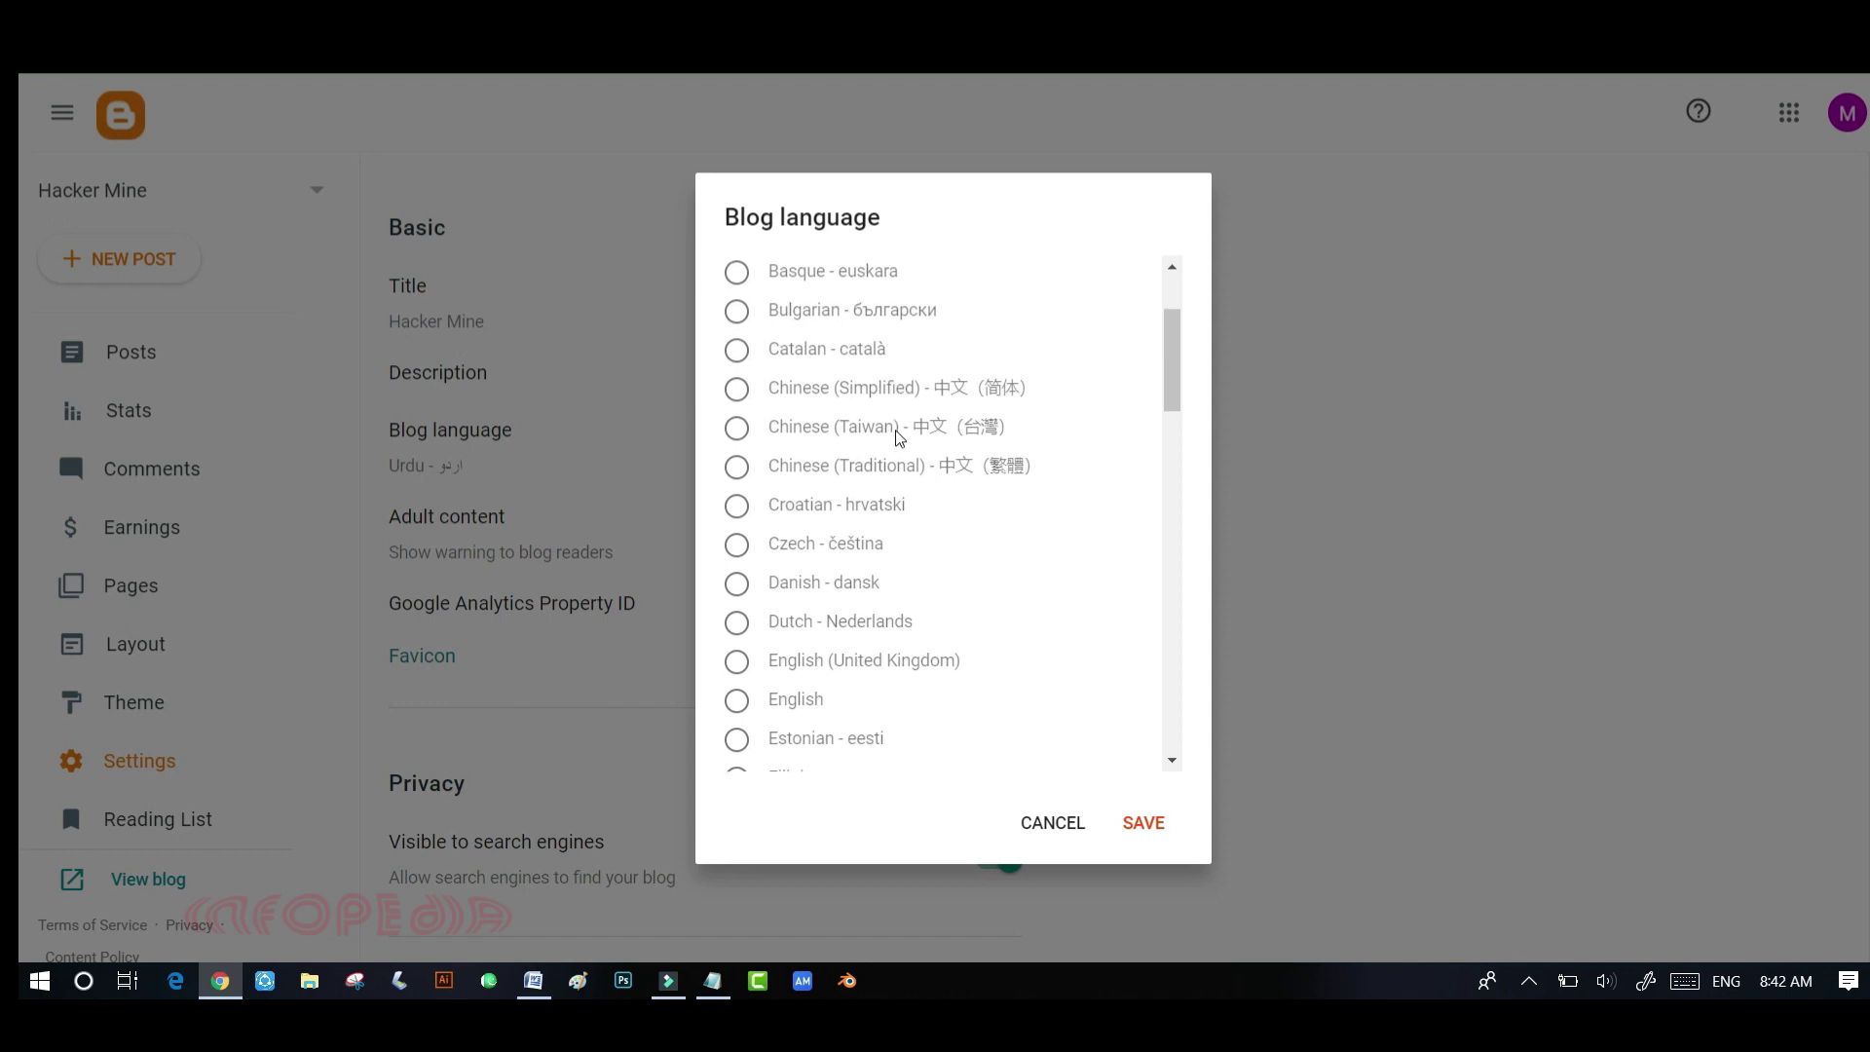
pyautogui.scroll(2, 867, 413)
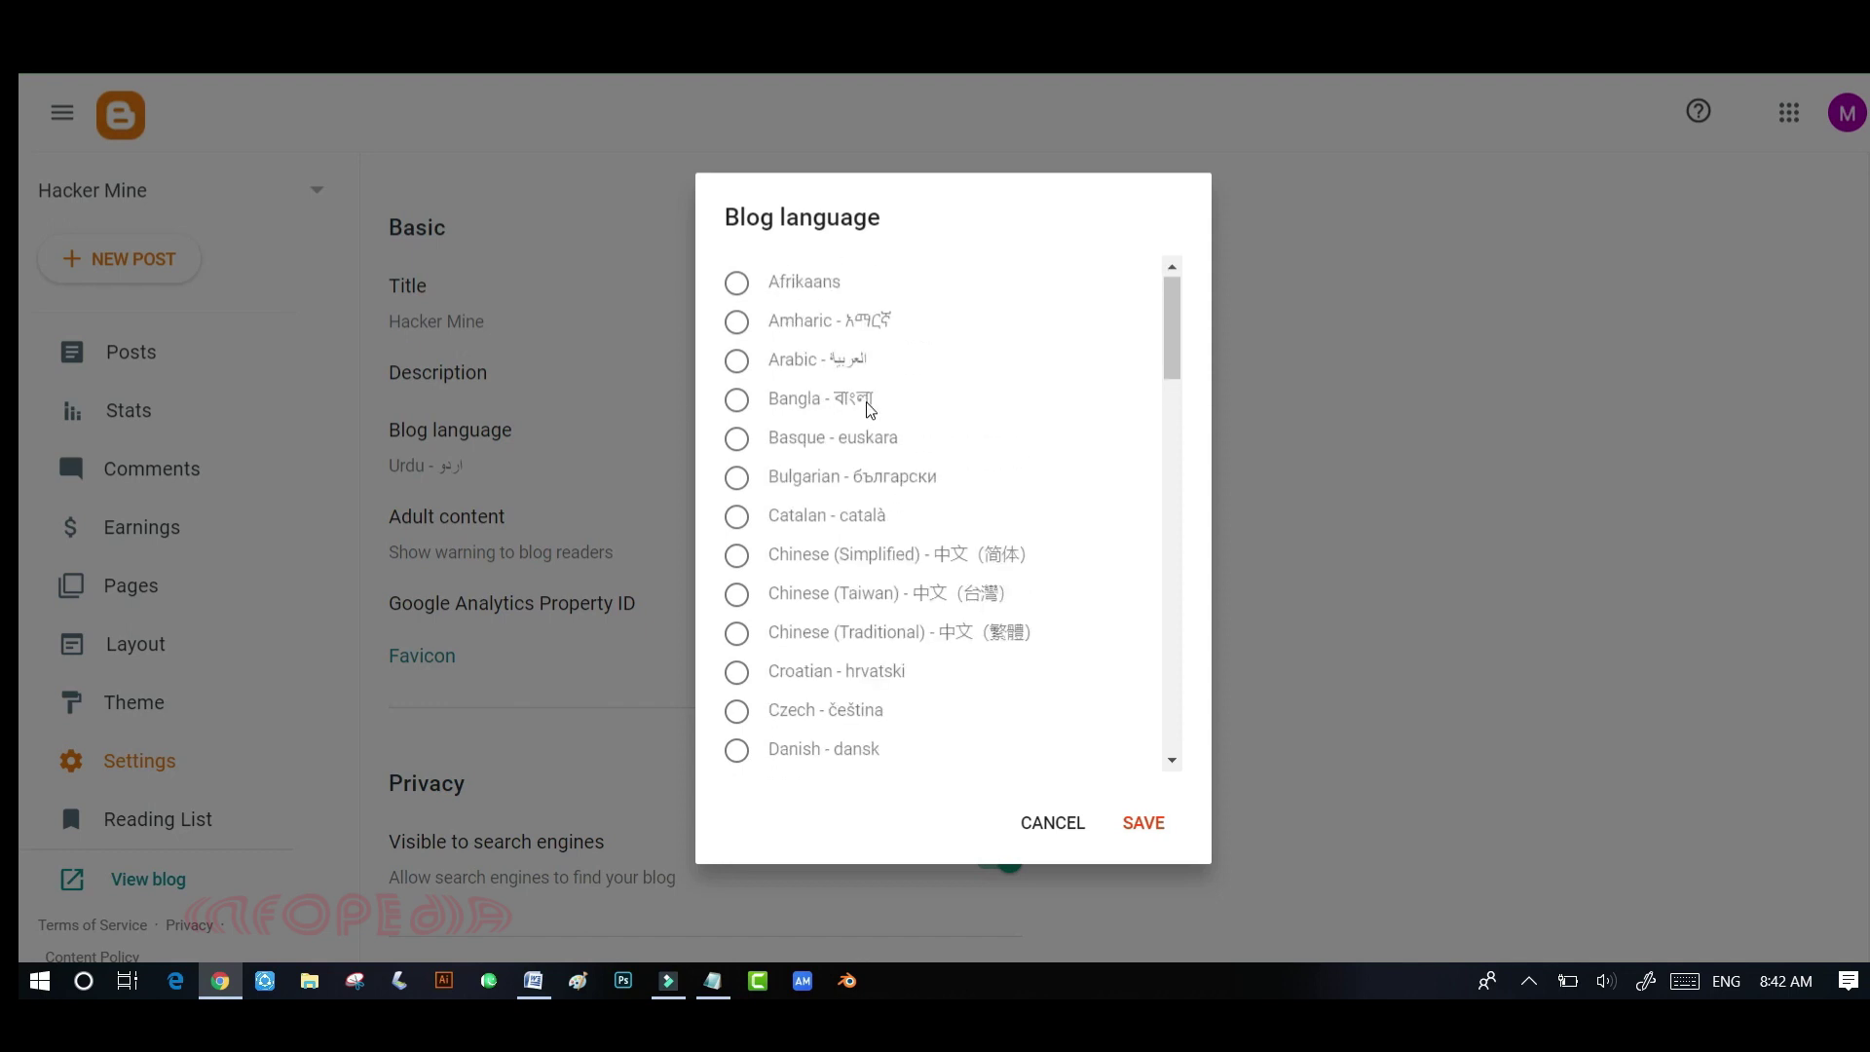
pyautogui.scroll(-3, 864, 413)
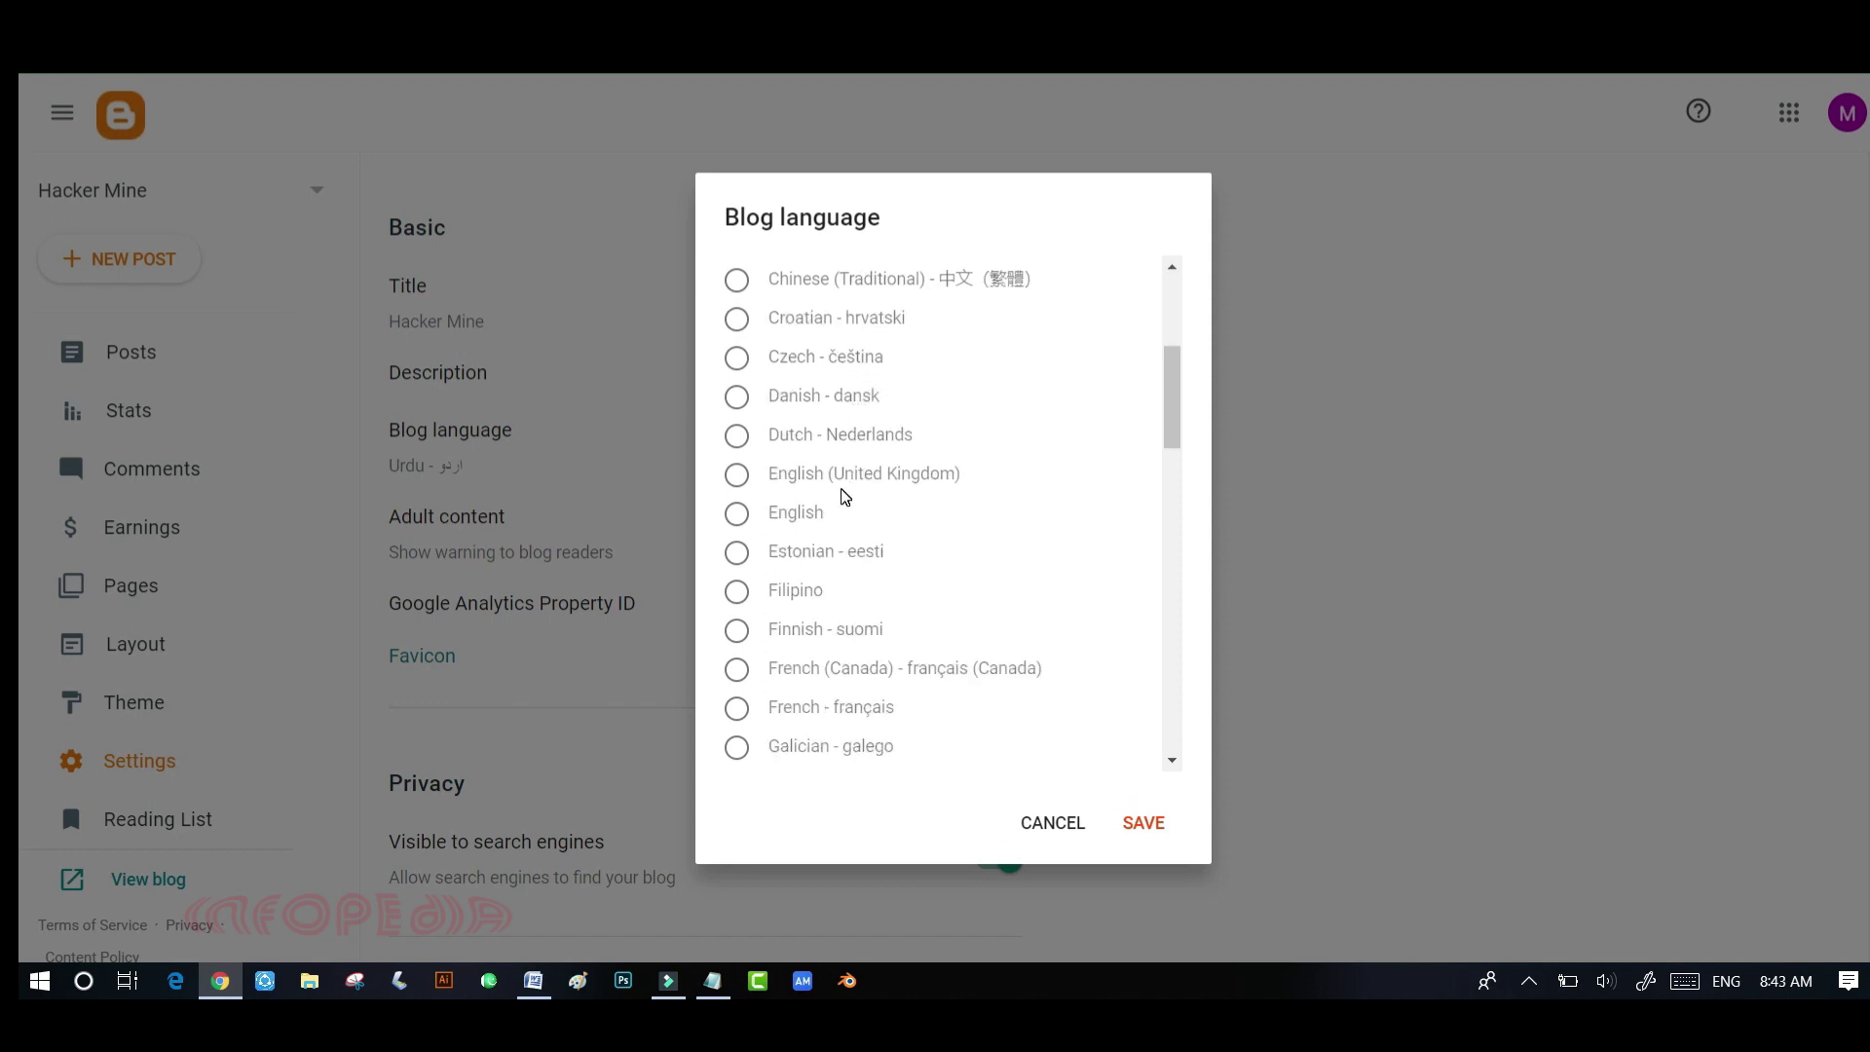
pyautogui.click(808, 523)
pyautogui.click(1146, 824)
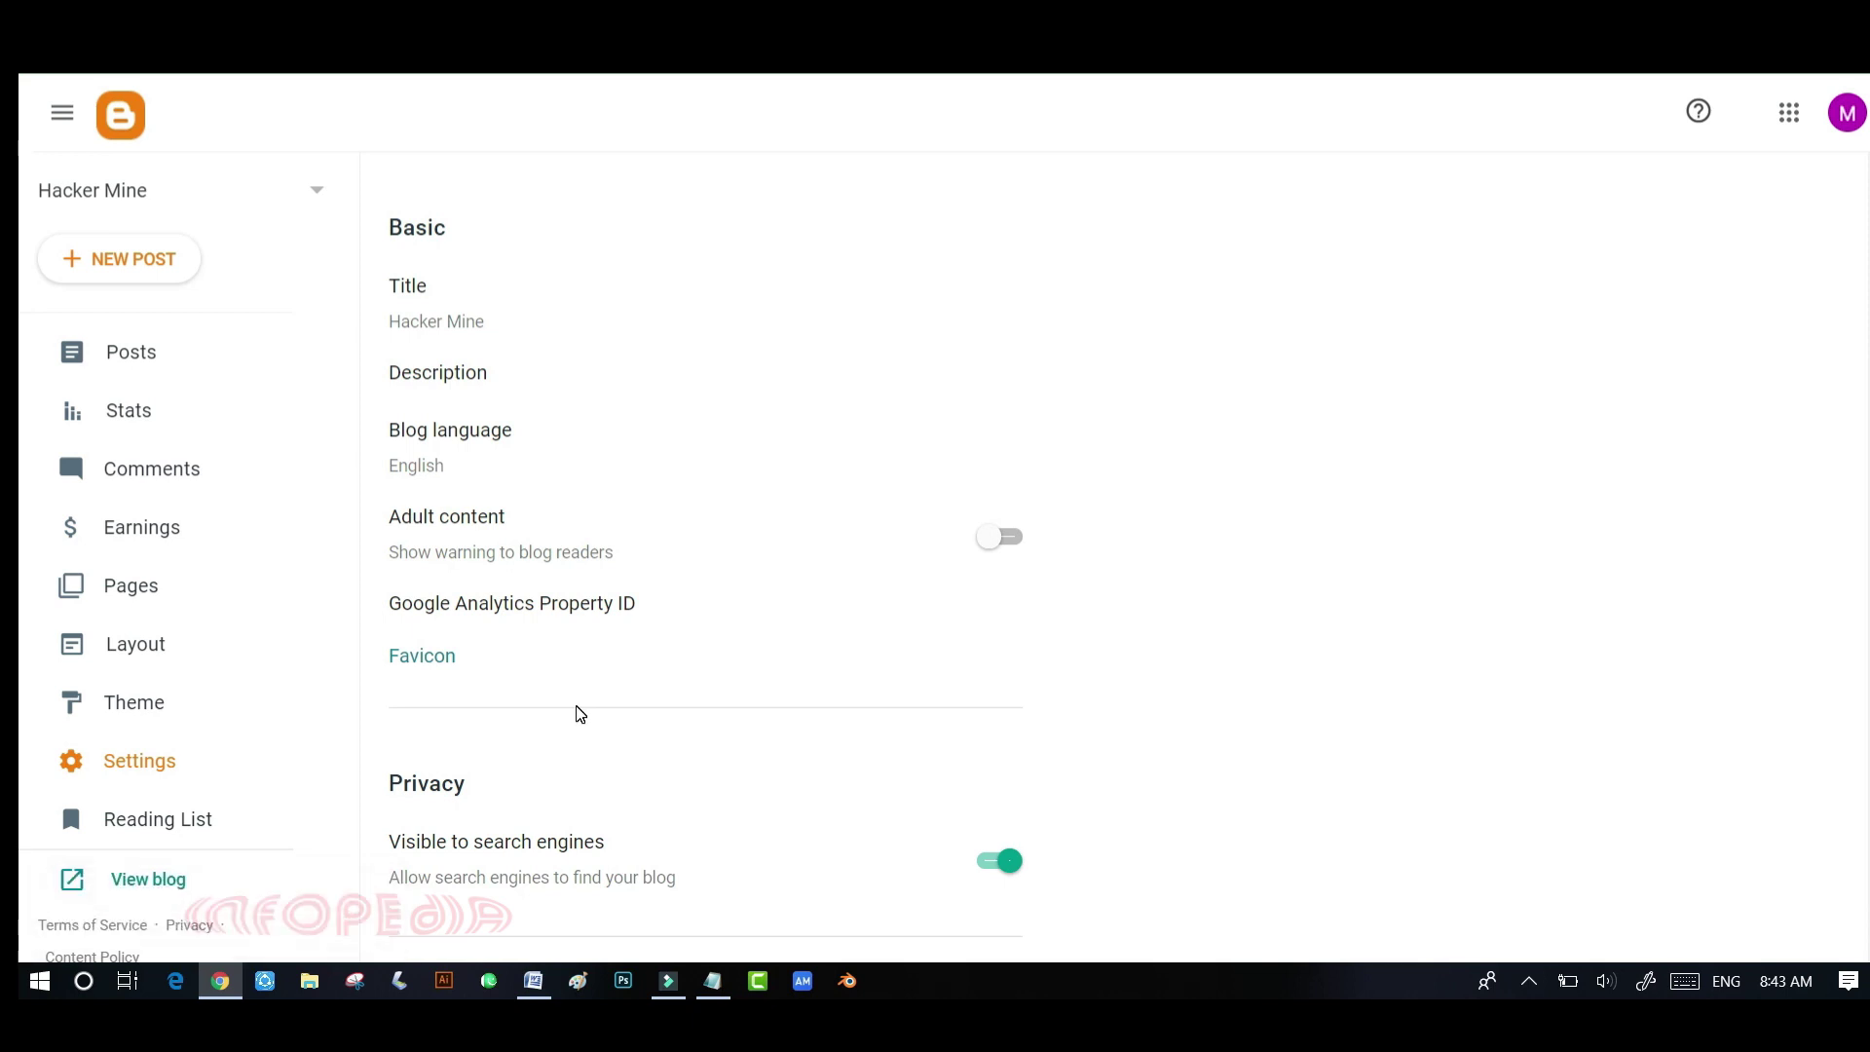
pyautogui.scroll(-1, 579, 714)
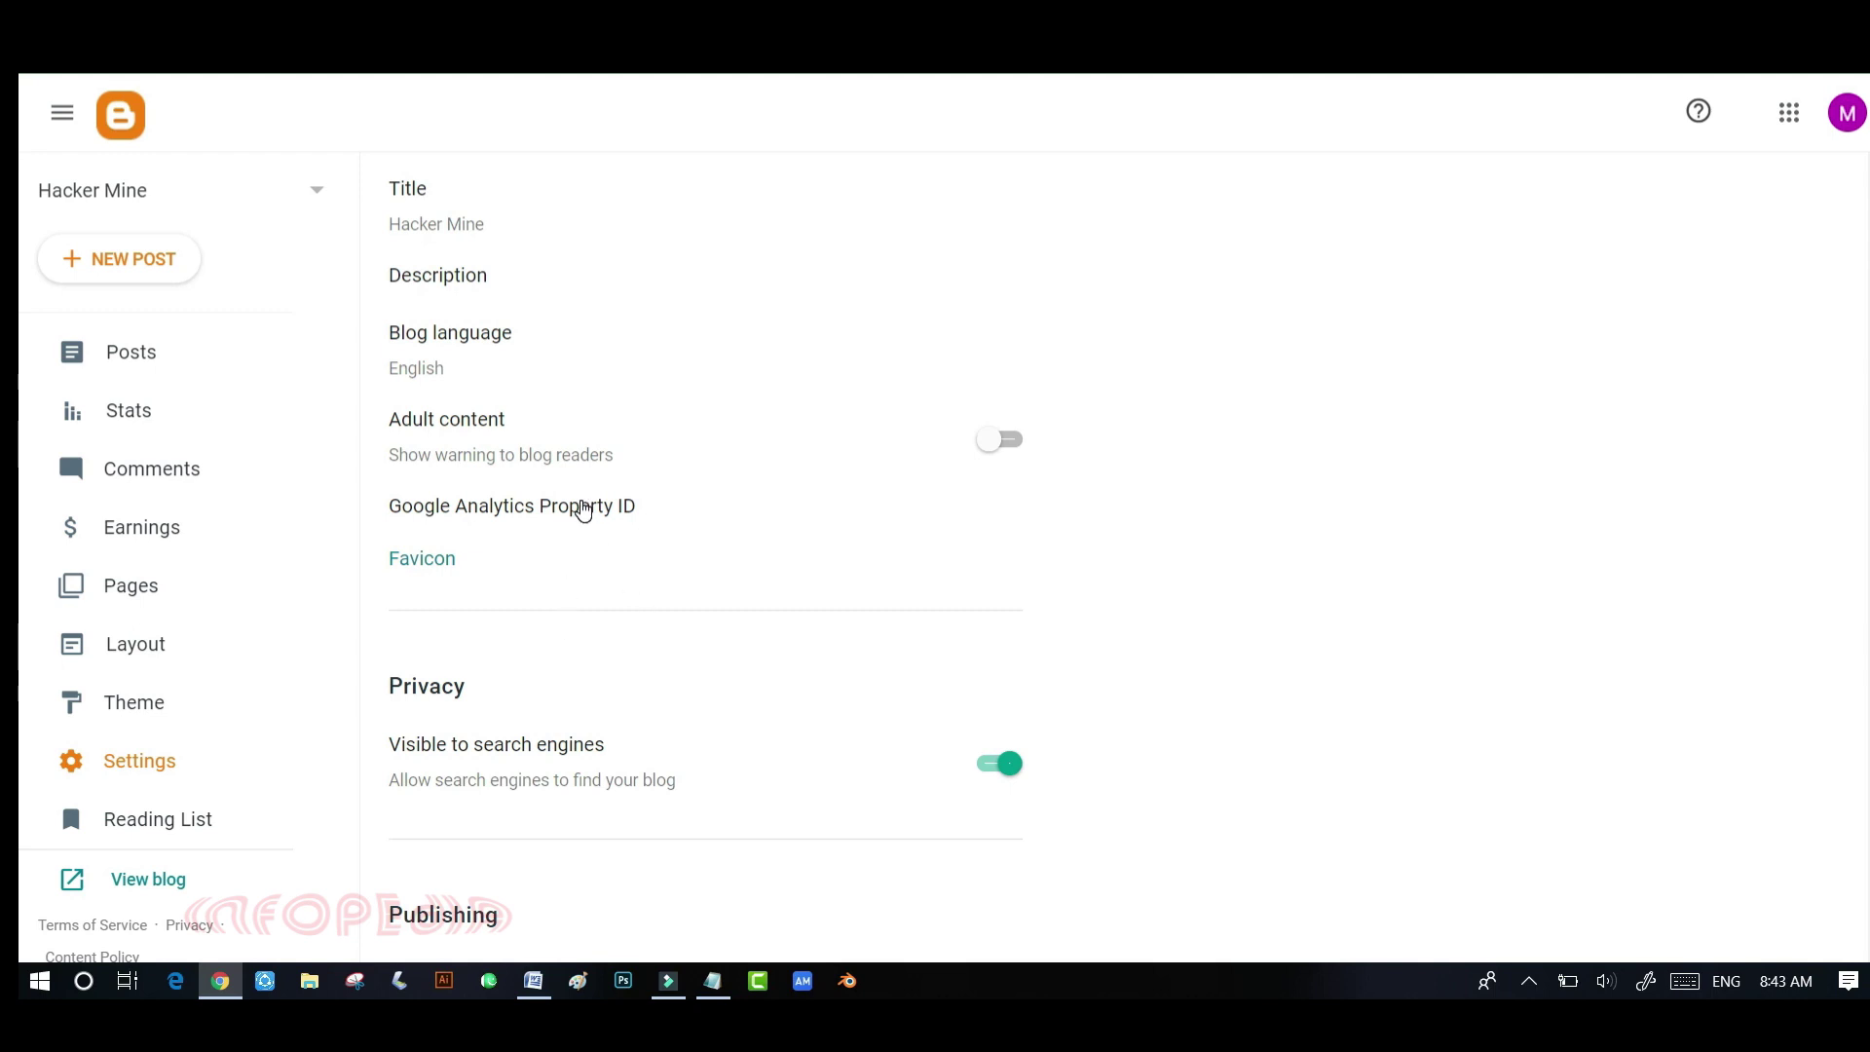
pyautogui.scroll(-2, 477, 484)
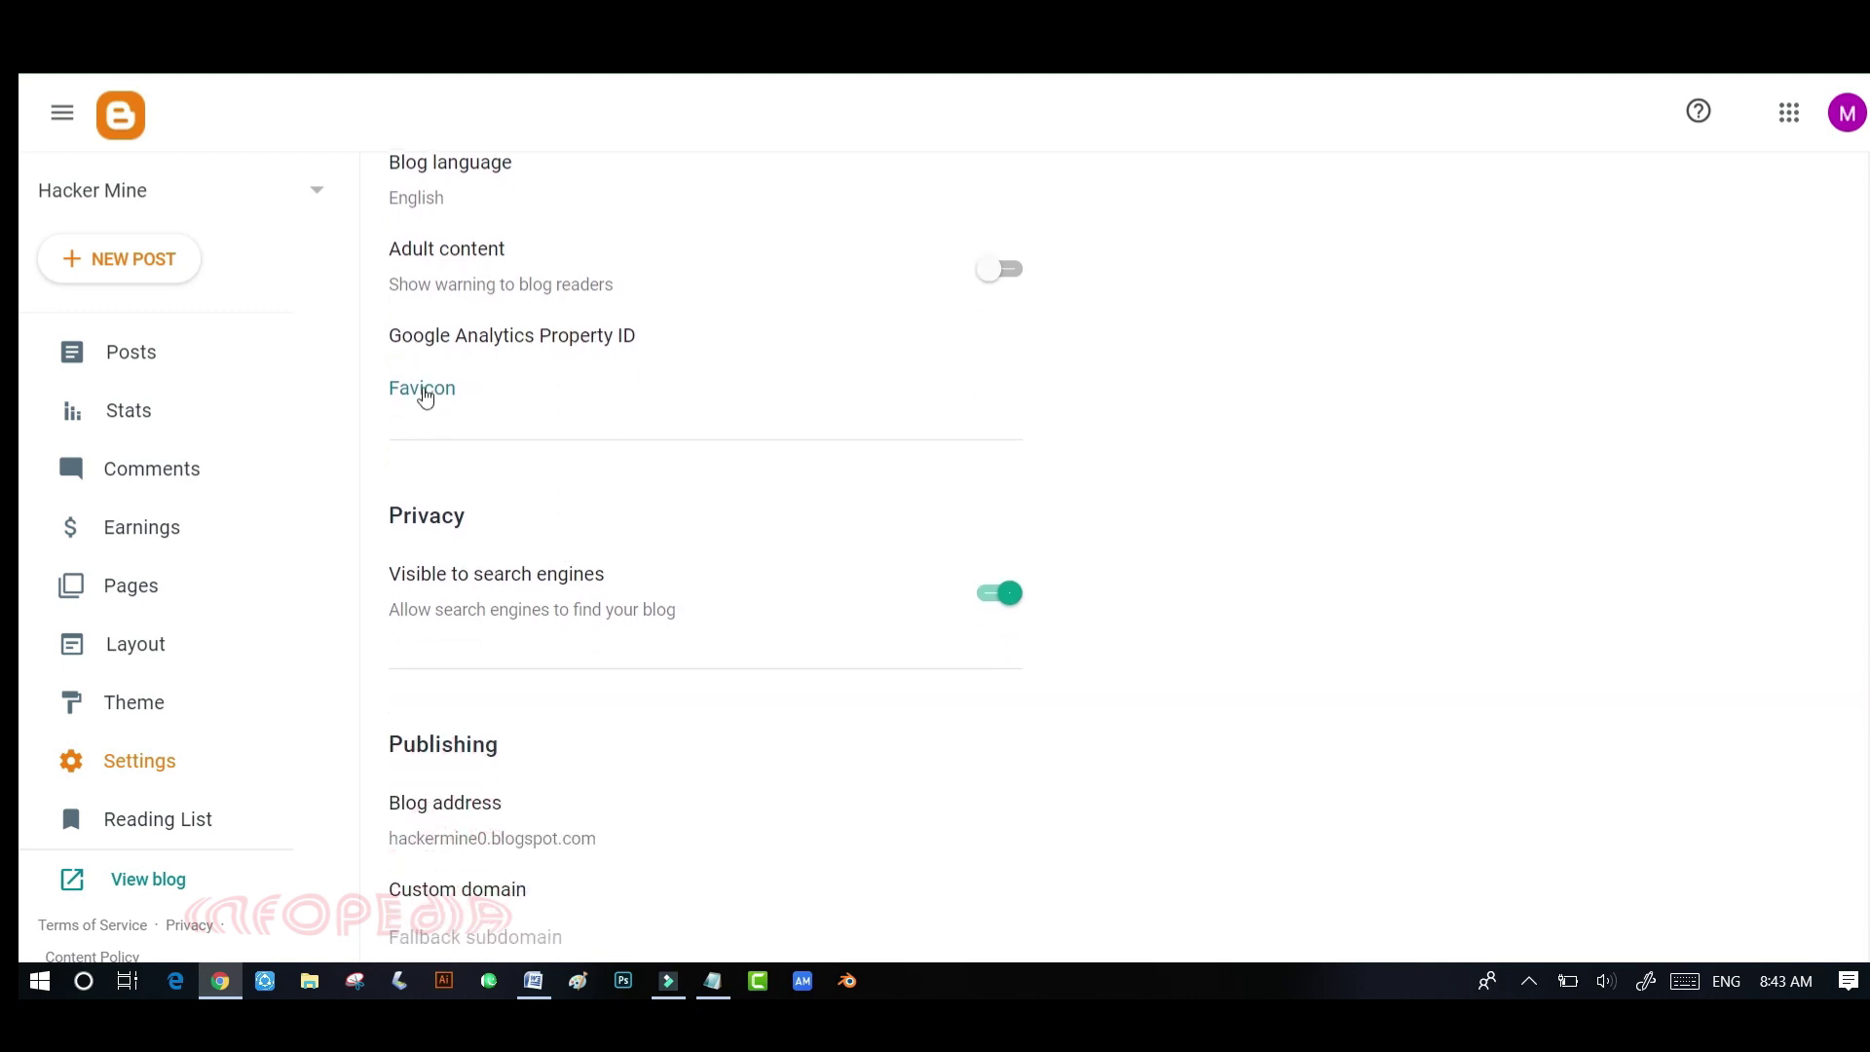
pyautogui.click(422, 386)
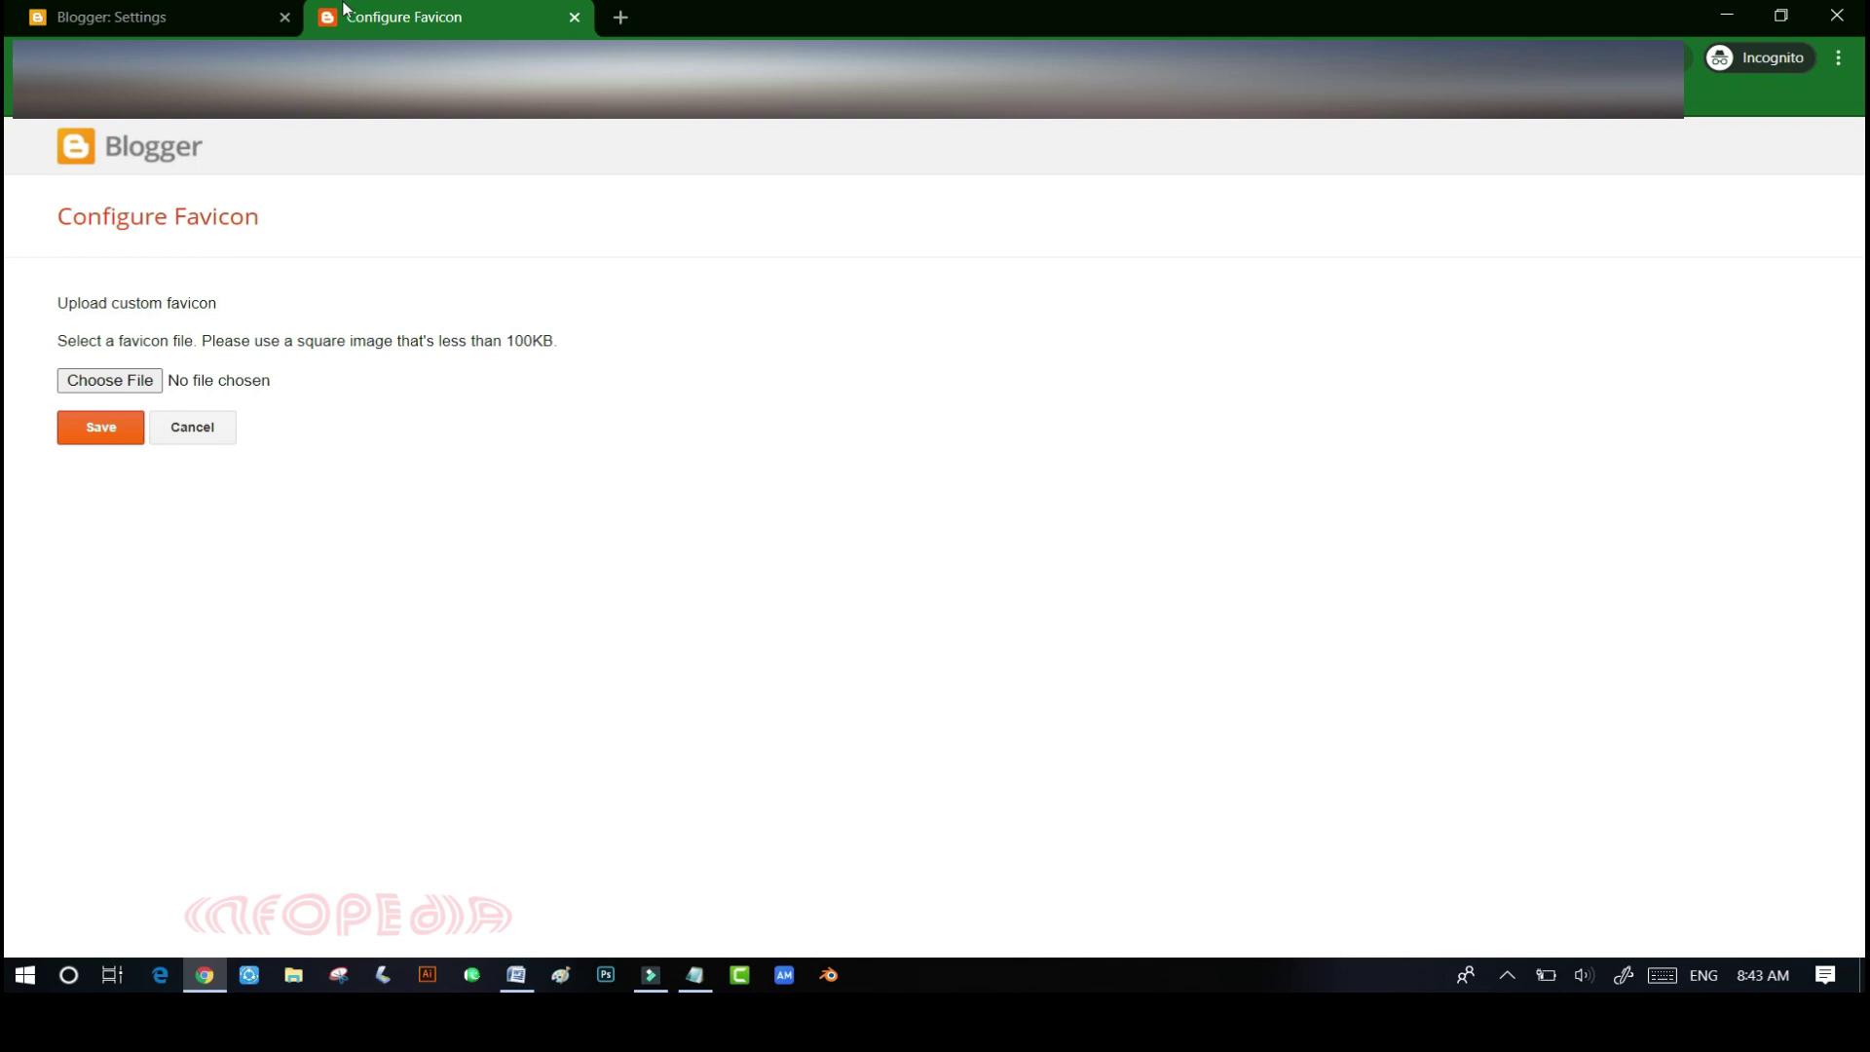
pyautogui.click(173, 438)
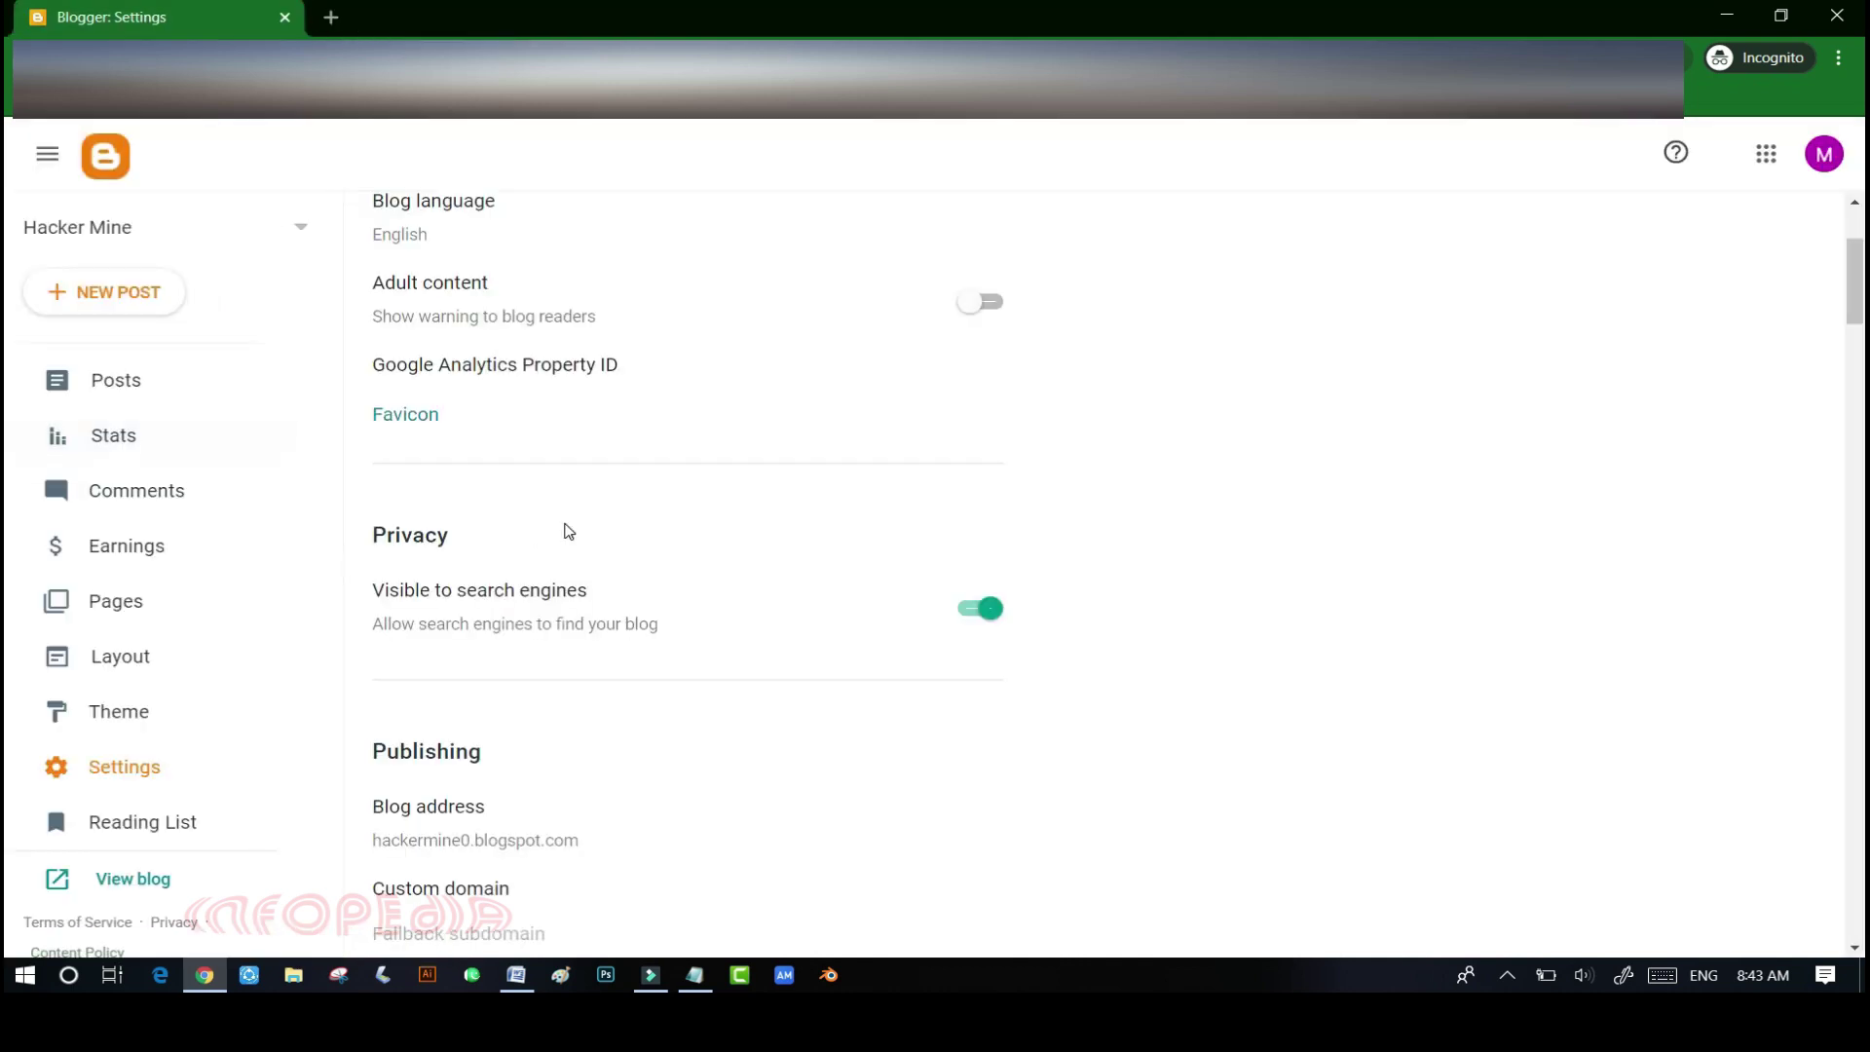
pyautogui.scroll(-1, 568, 531)
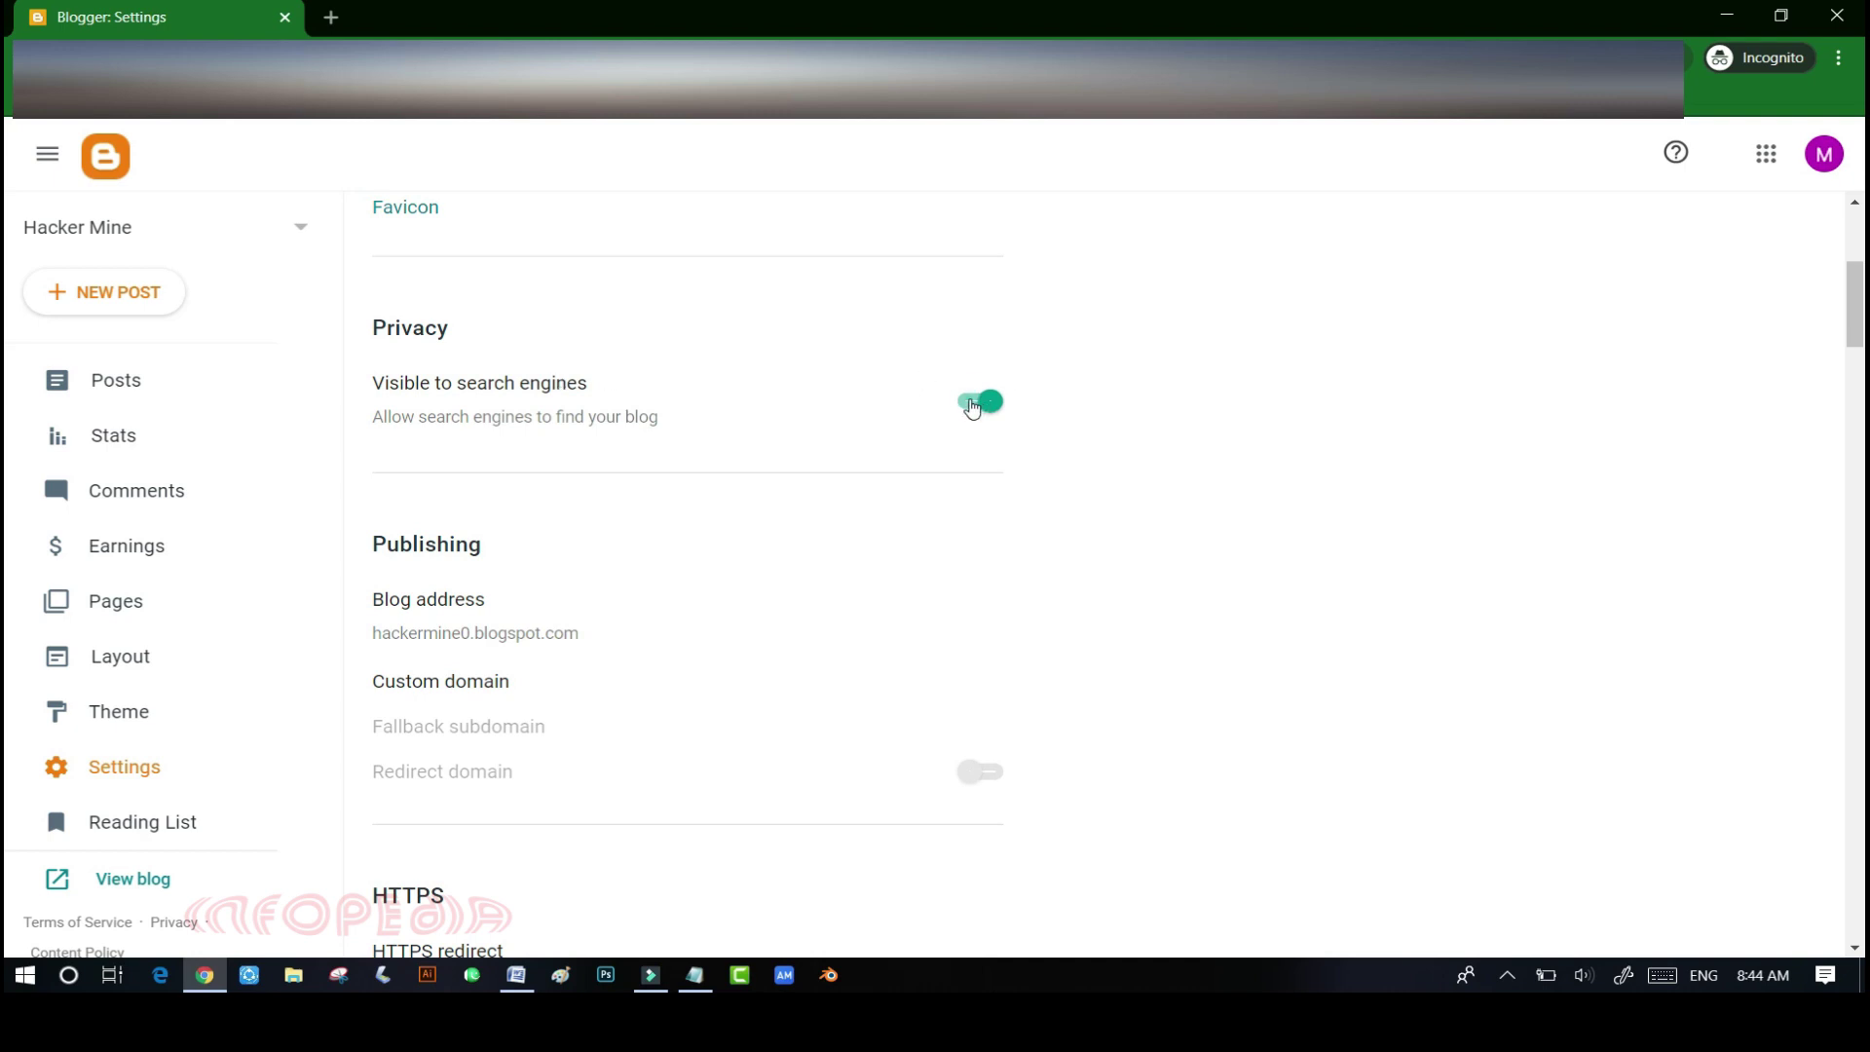
pyautogui.click(974, 404)
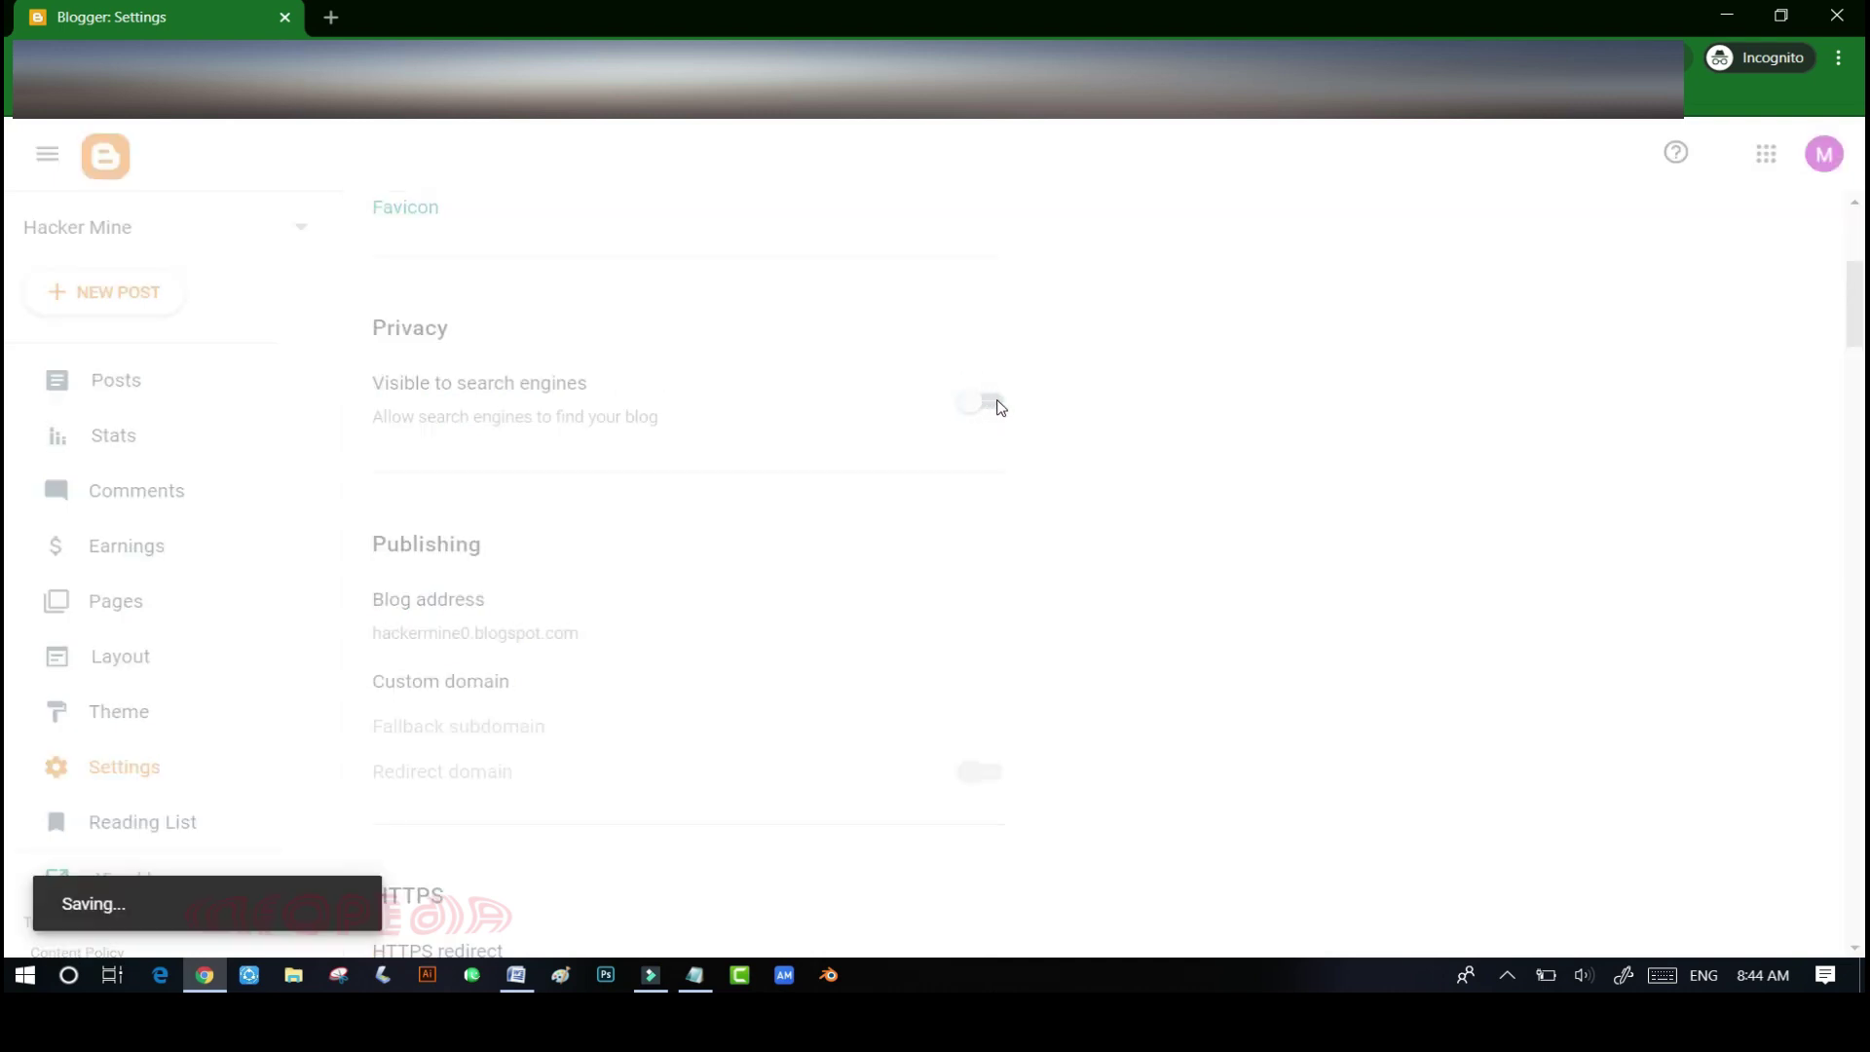
pyautogui.click(994, 402)
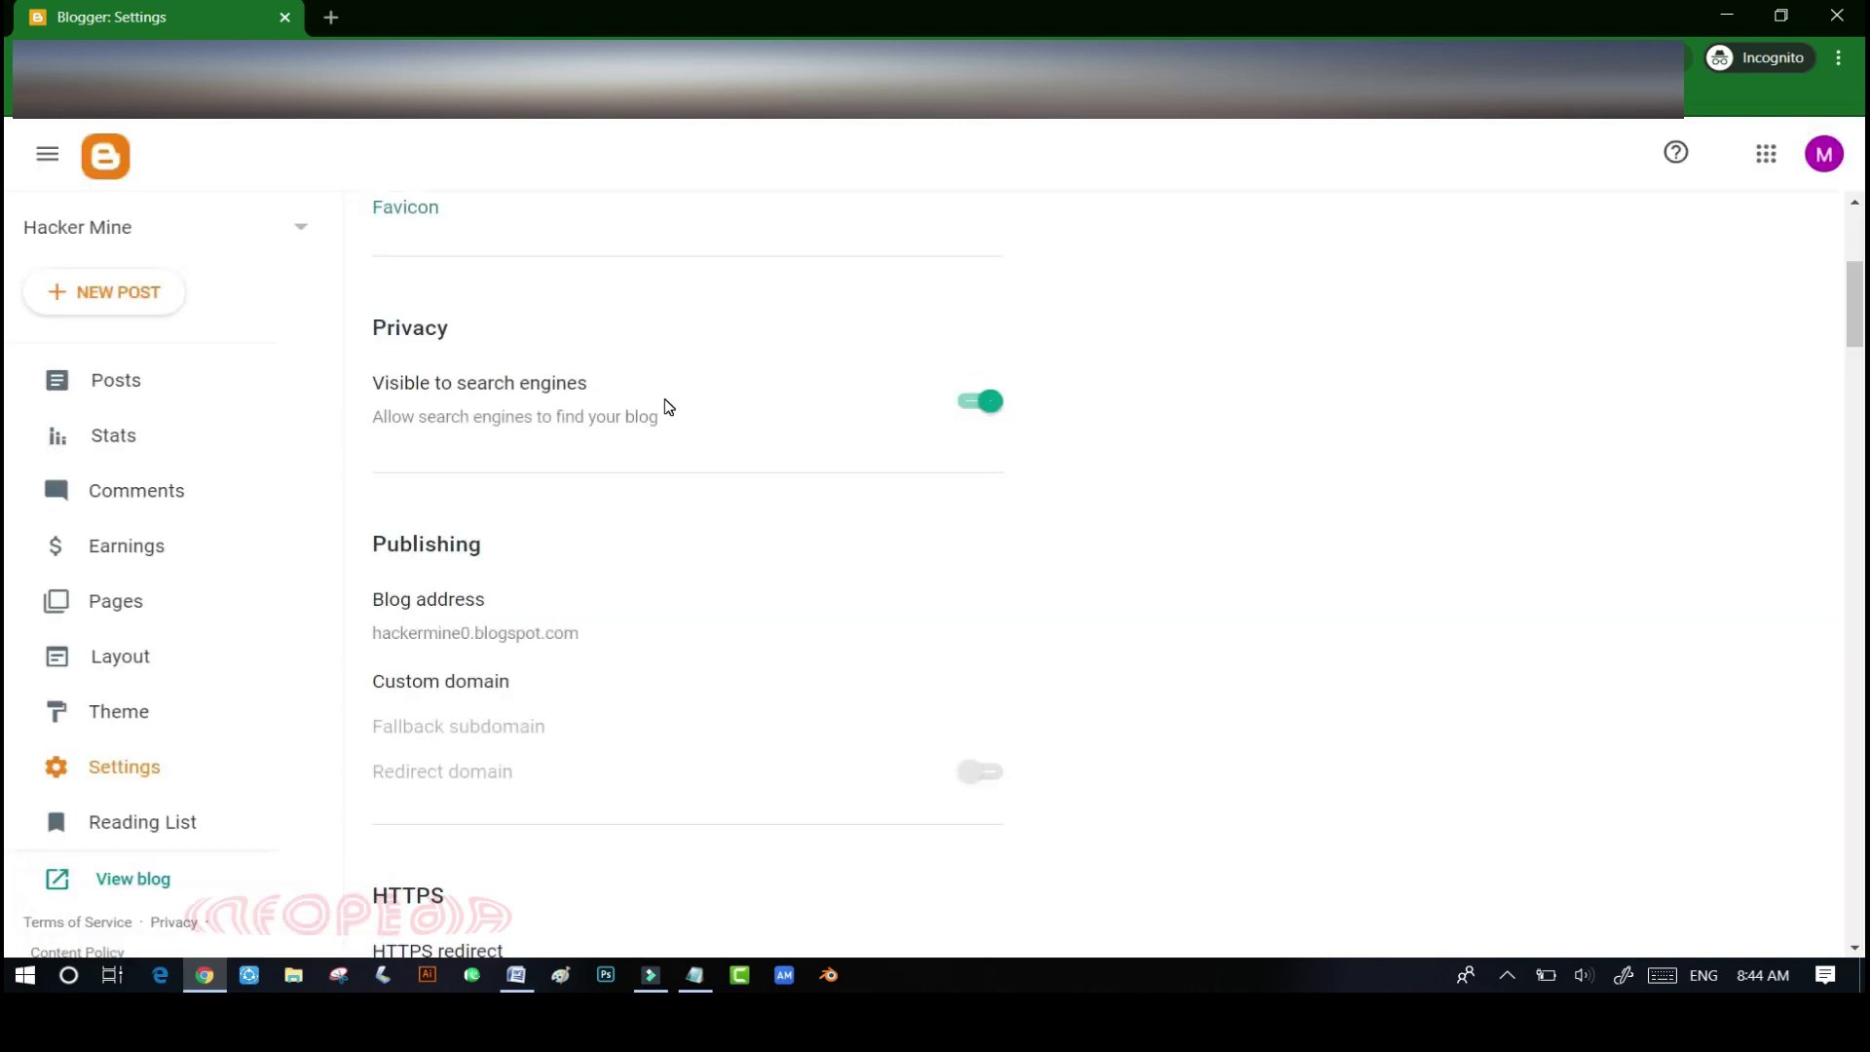
pyautogui.scroll(-3, 665, 408)
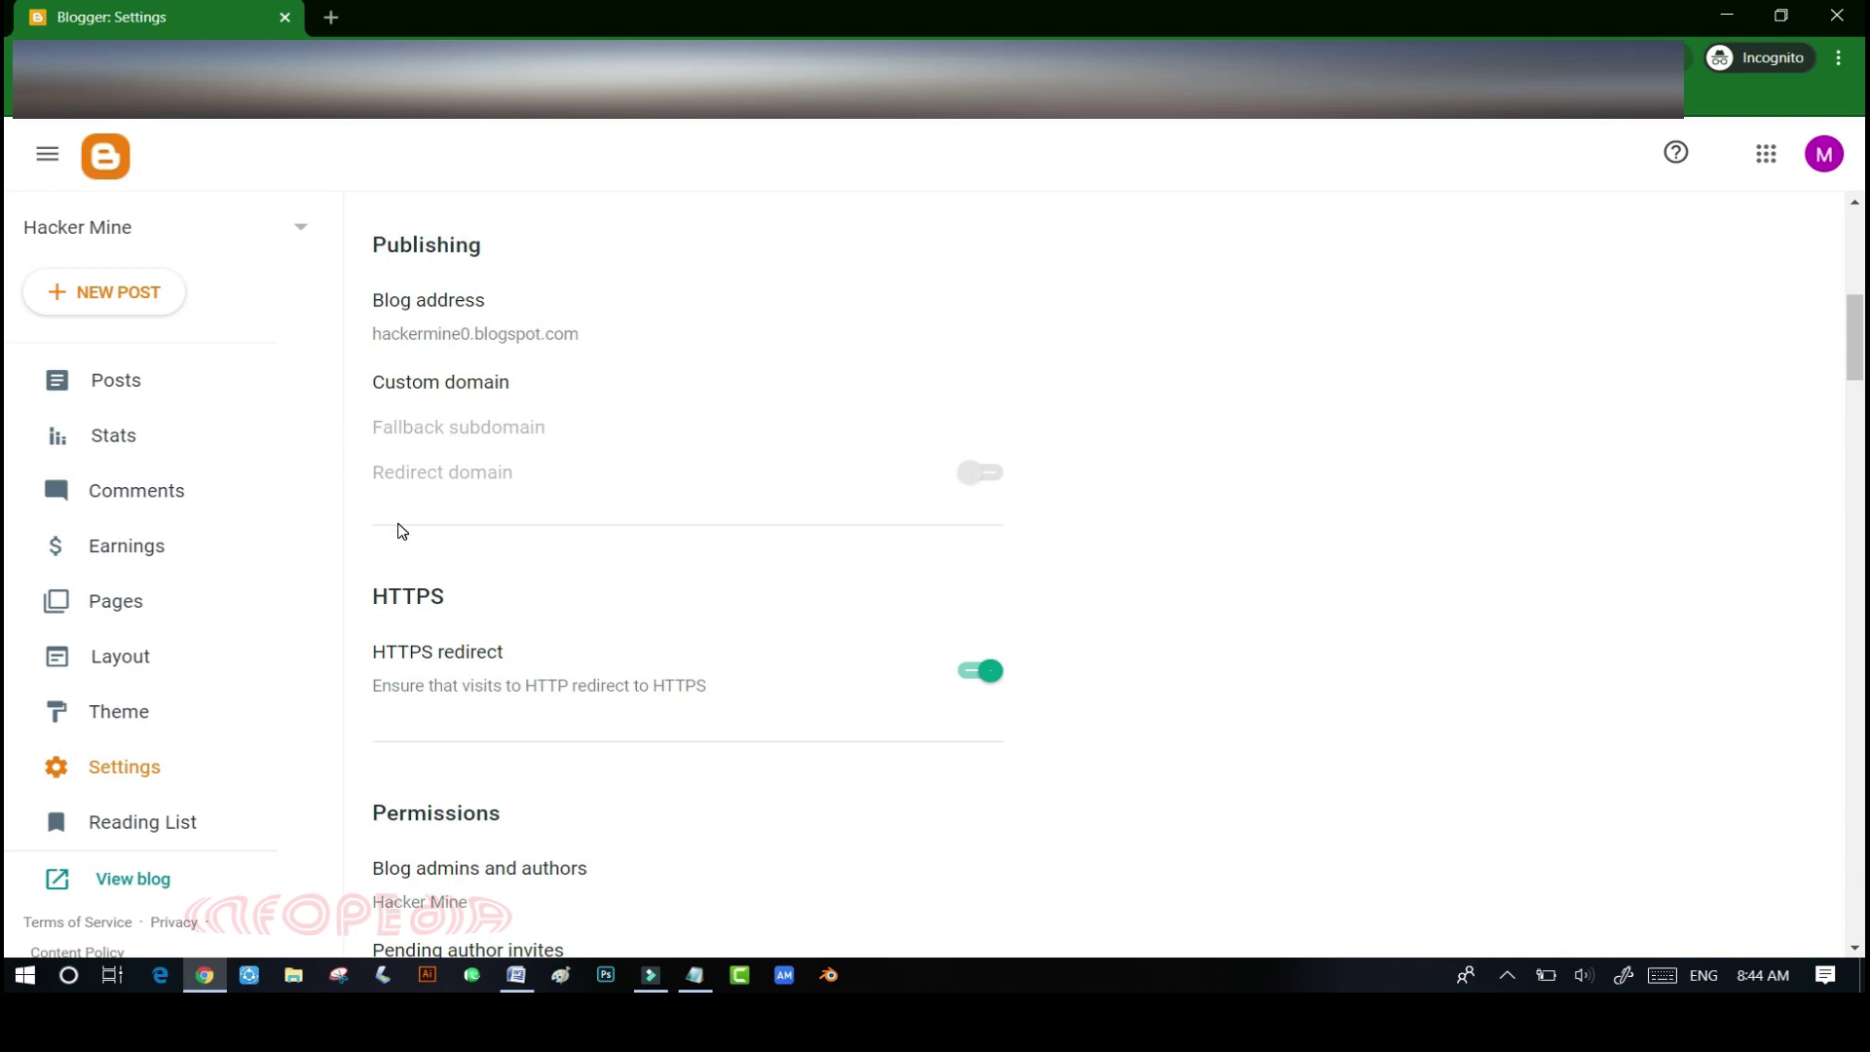
# - Scroll through every section of the Hacker Mine Settings page to the bottom
pyautogui.scroll(-2, 420, 631)
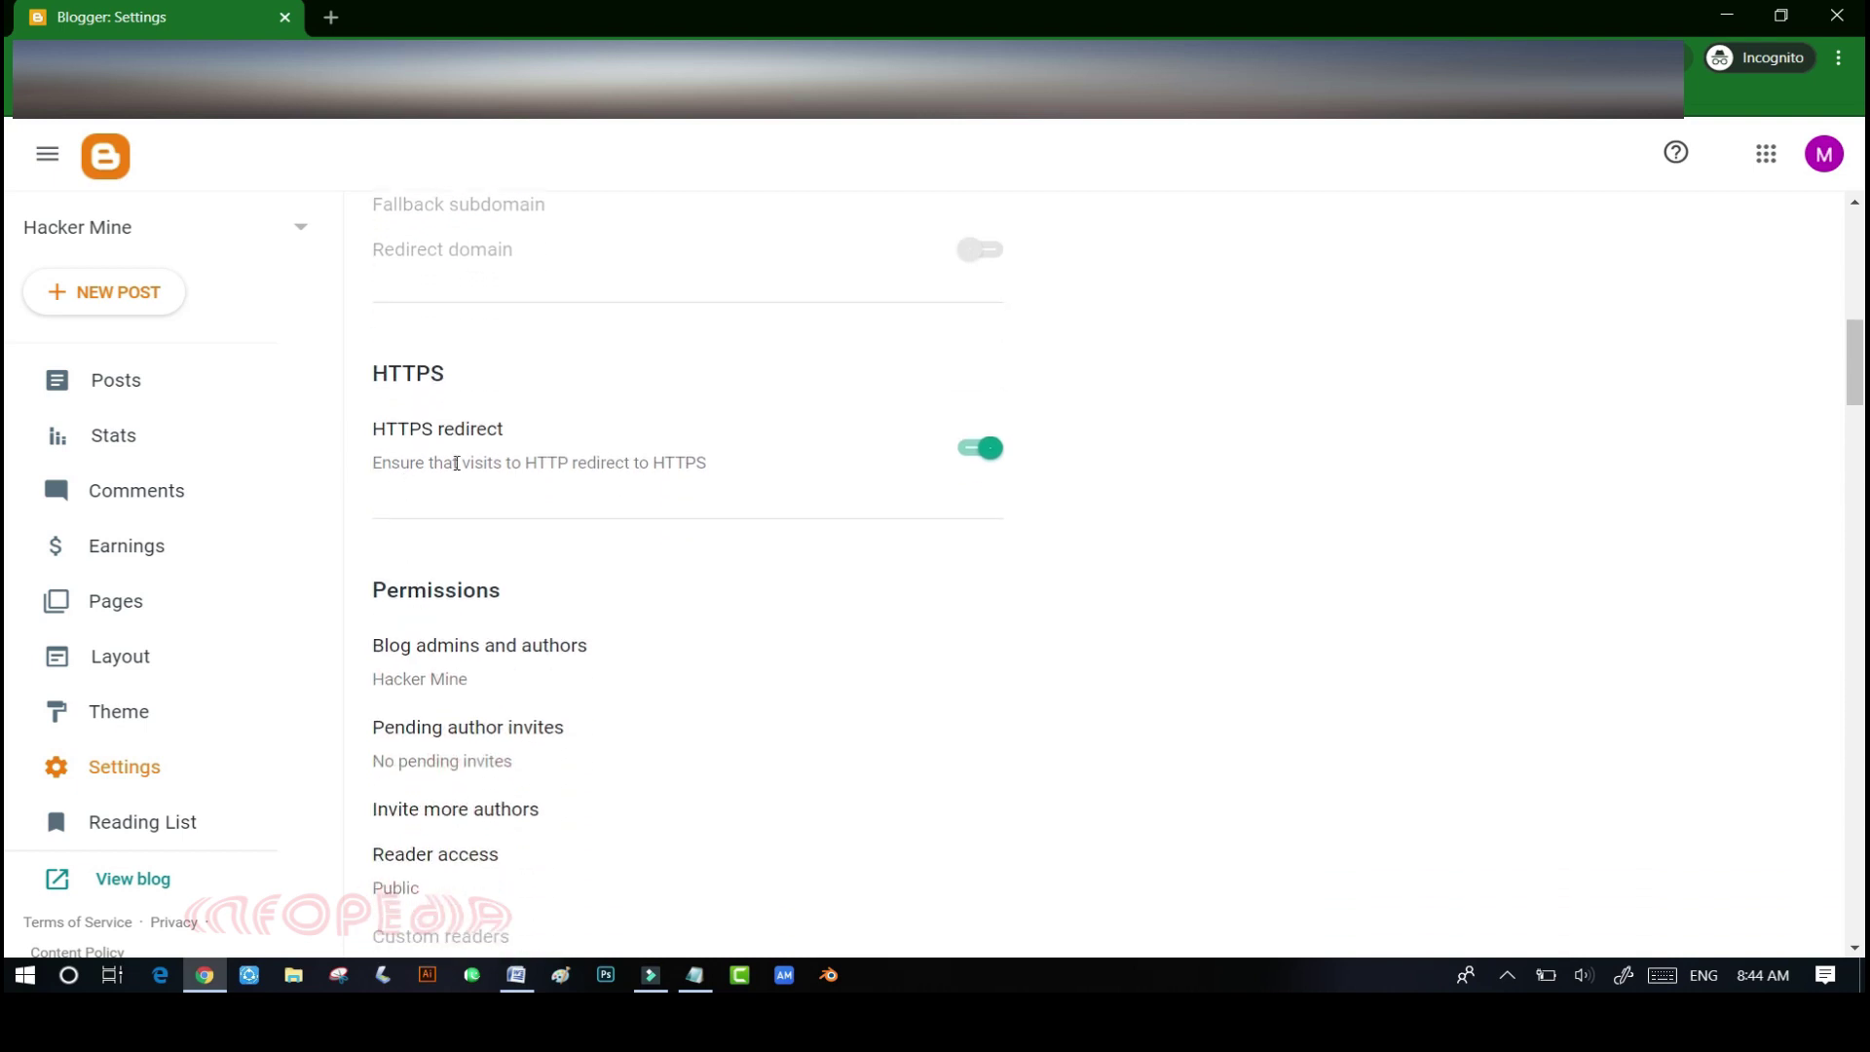
pyautogui.scroll(-2, 380, 637)
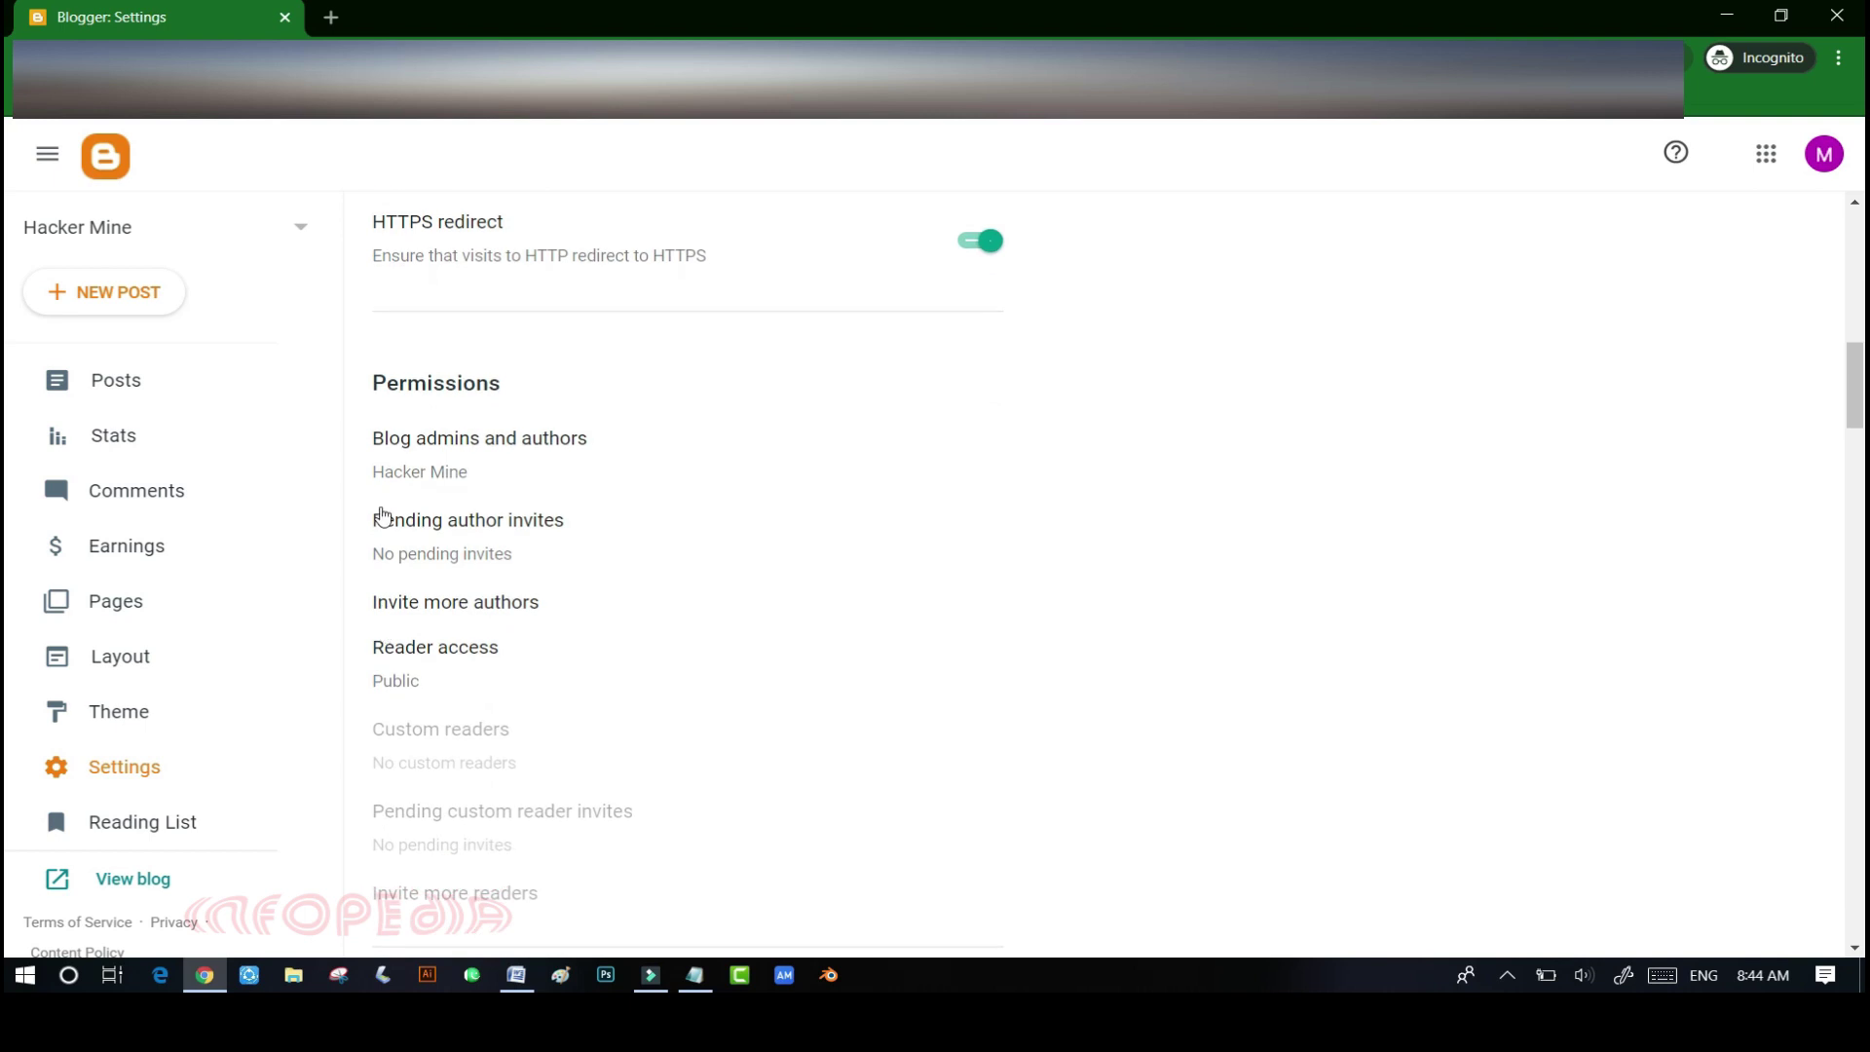
pyautogui.scroll(-1, 477, 609)
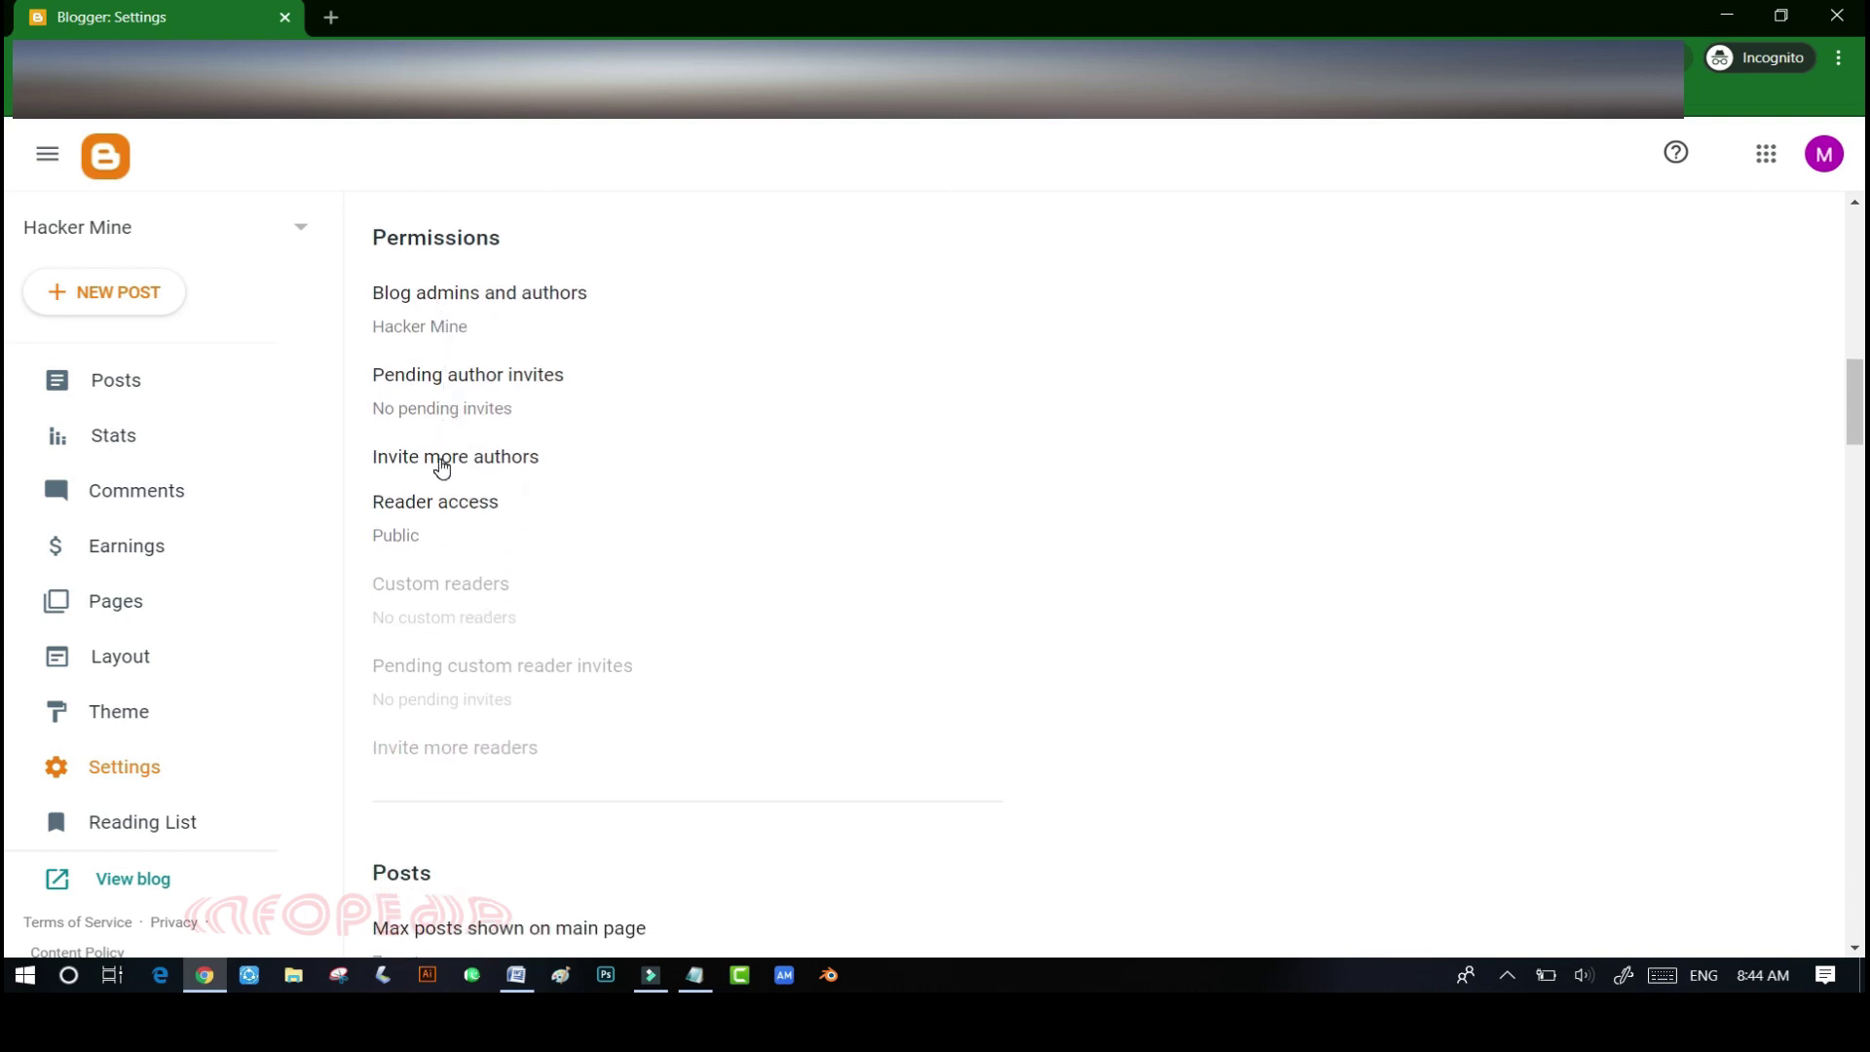
pyautogui.scroll(-2, 441, 466)
pyautogui.scroll(-1, 440, 467)
pyautogui.scroll(-2, 440, 467)
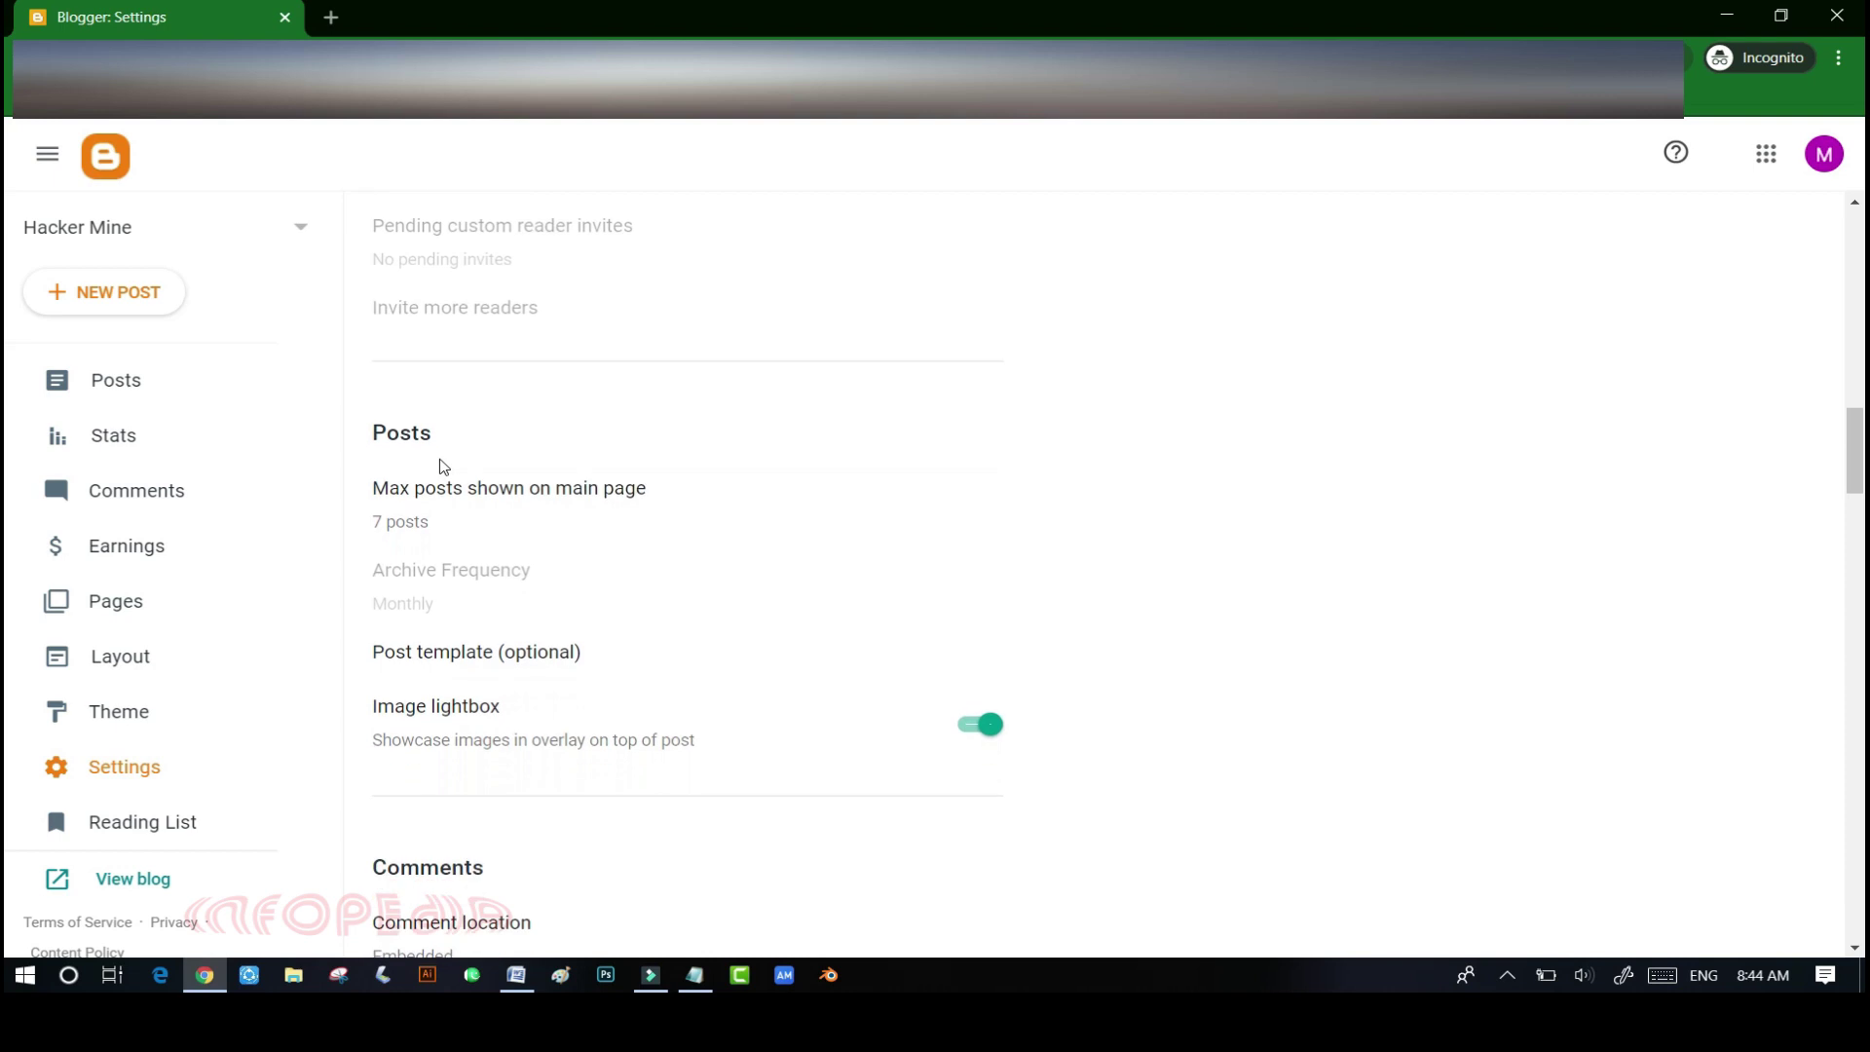
pyautogui.scroll(-1, 443, 467)
pyautogui.scroll(-3, 422, 517)
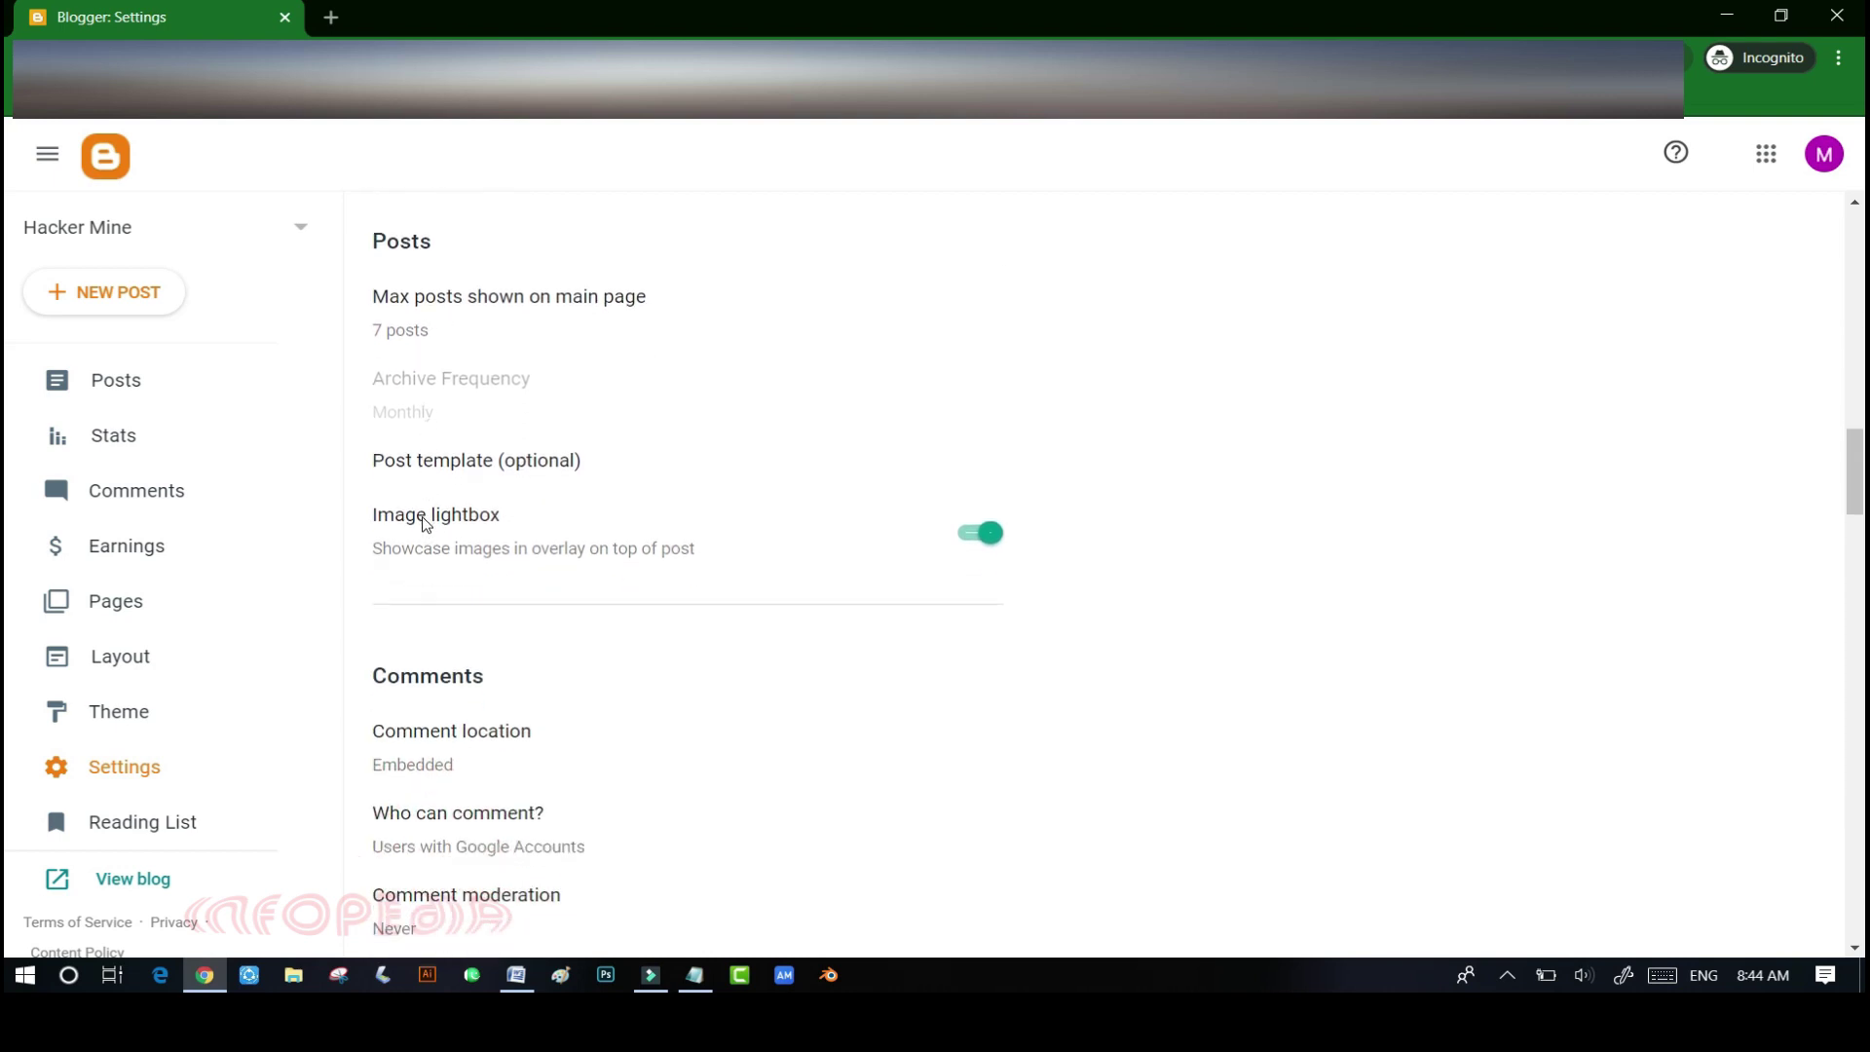
pyautogui.scroll(-1, 426, 525)
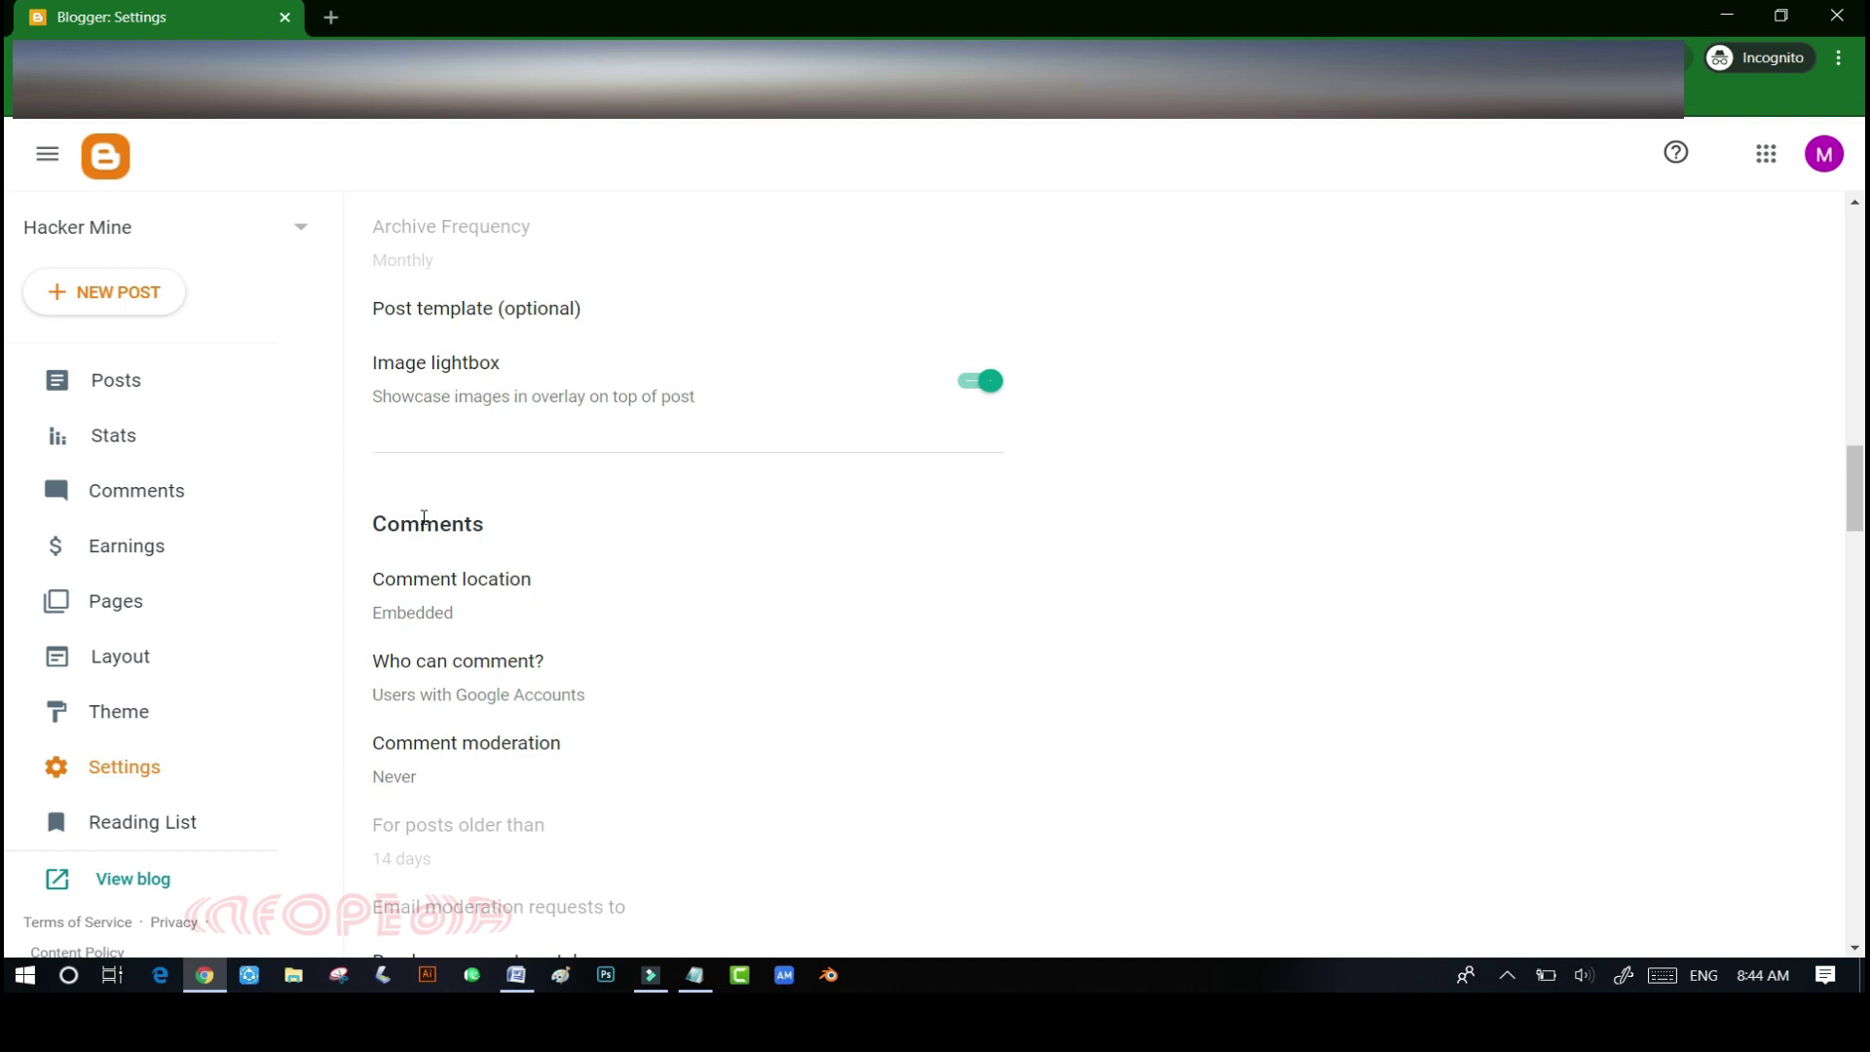
pyautogui.scroll(-3, 424, 517)
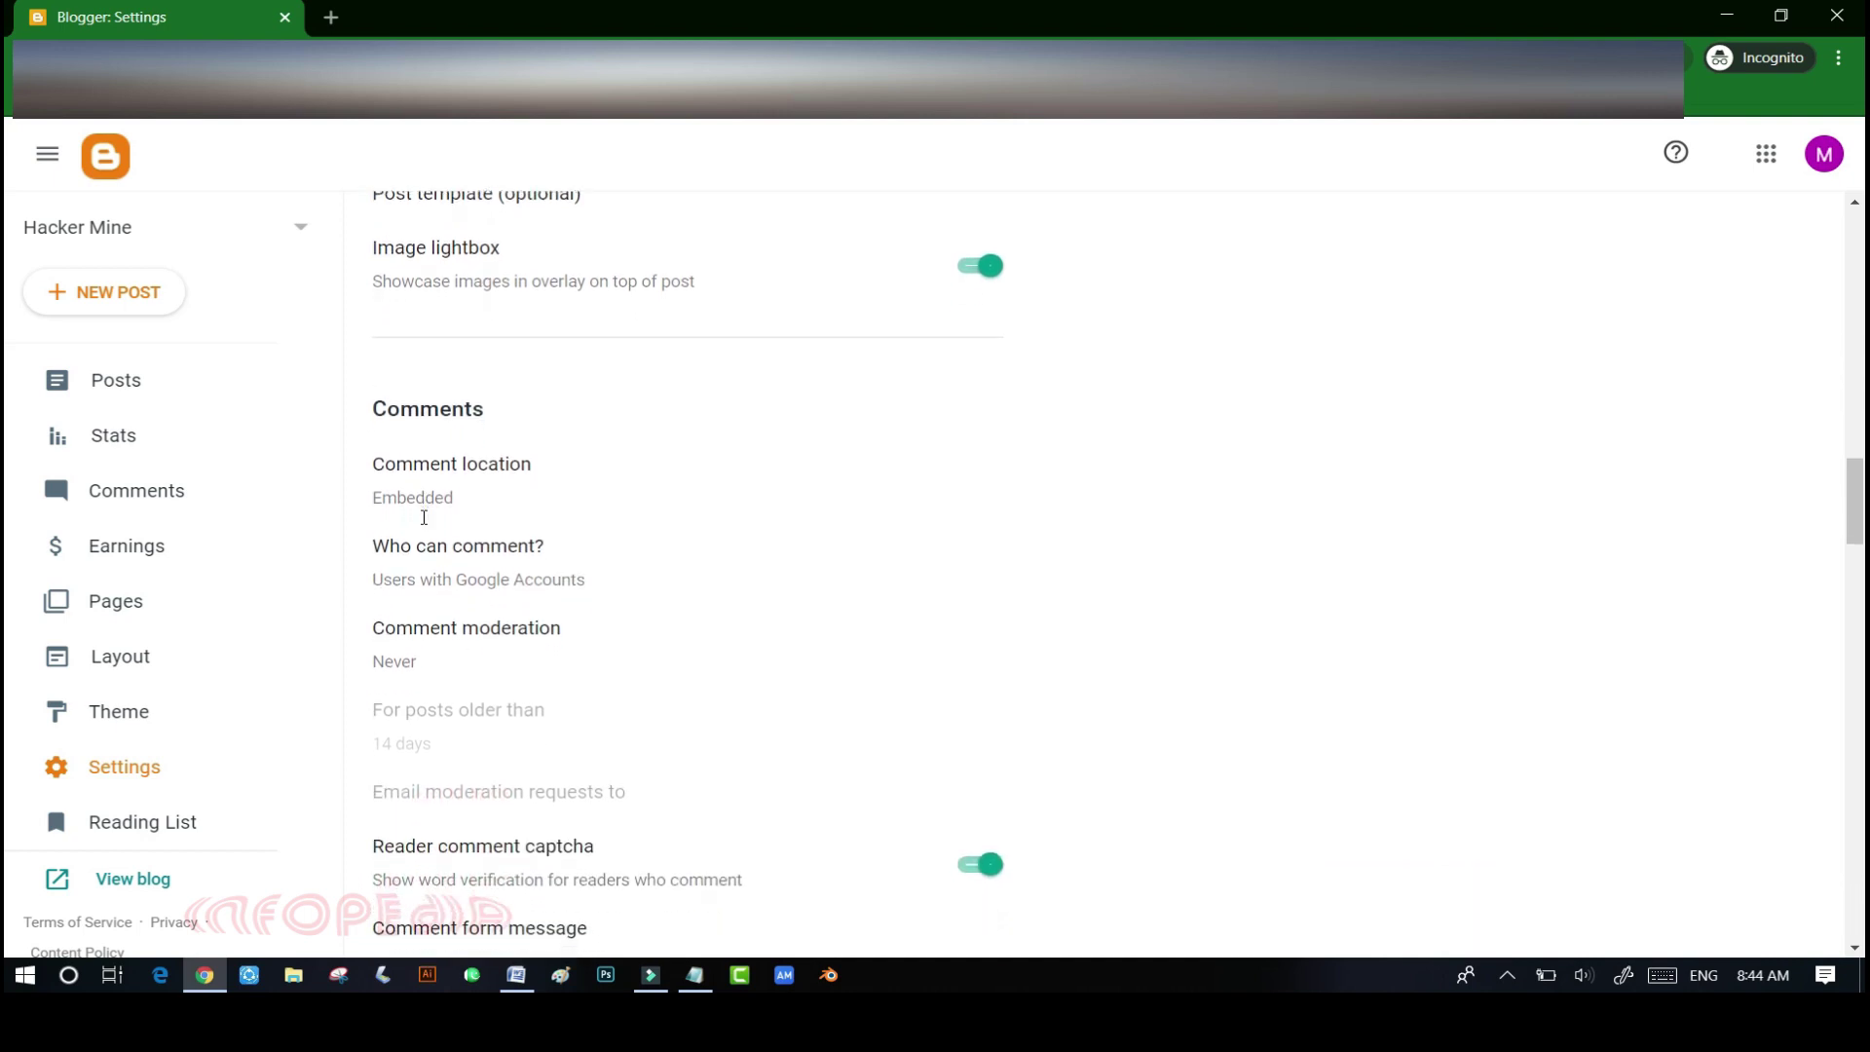
pyautogui.scroll(-5, 424, 517)
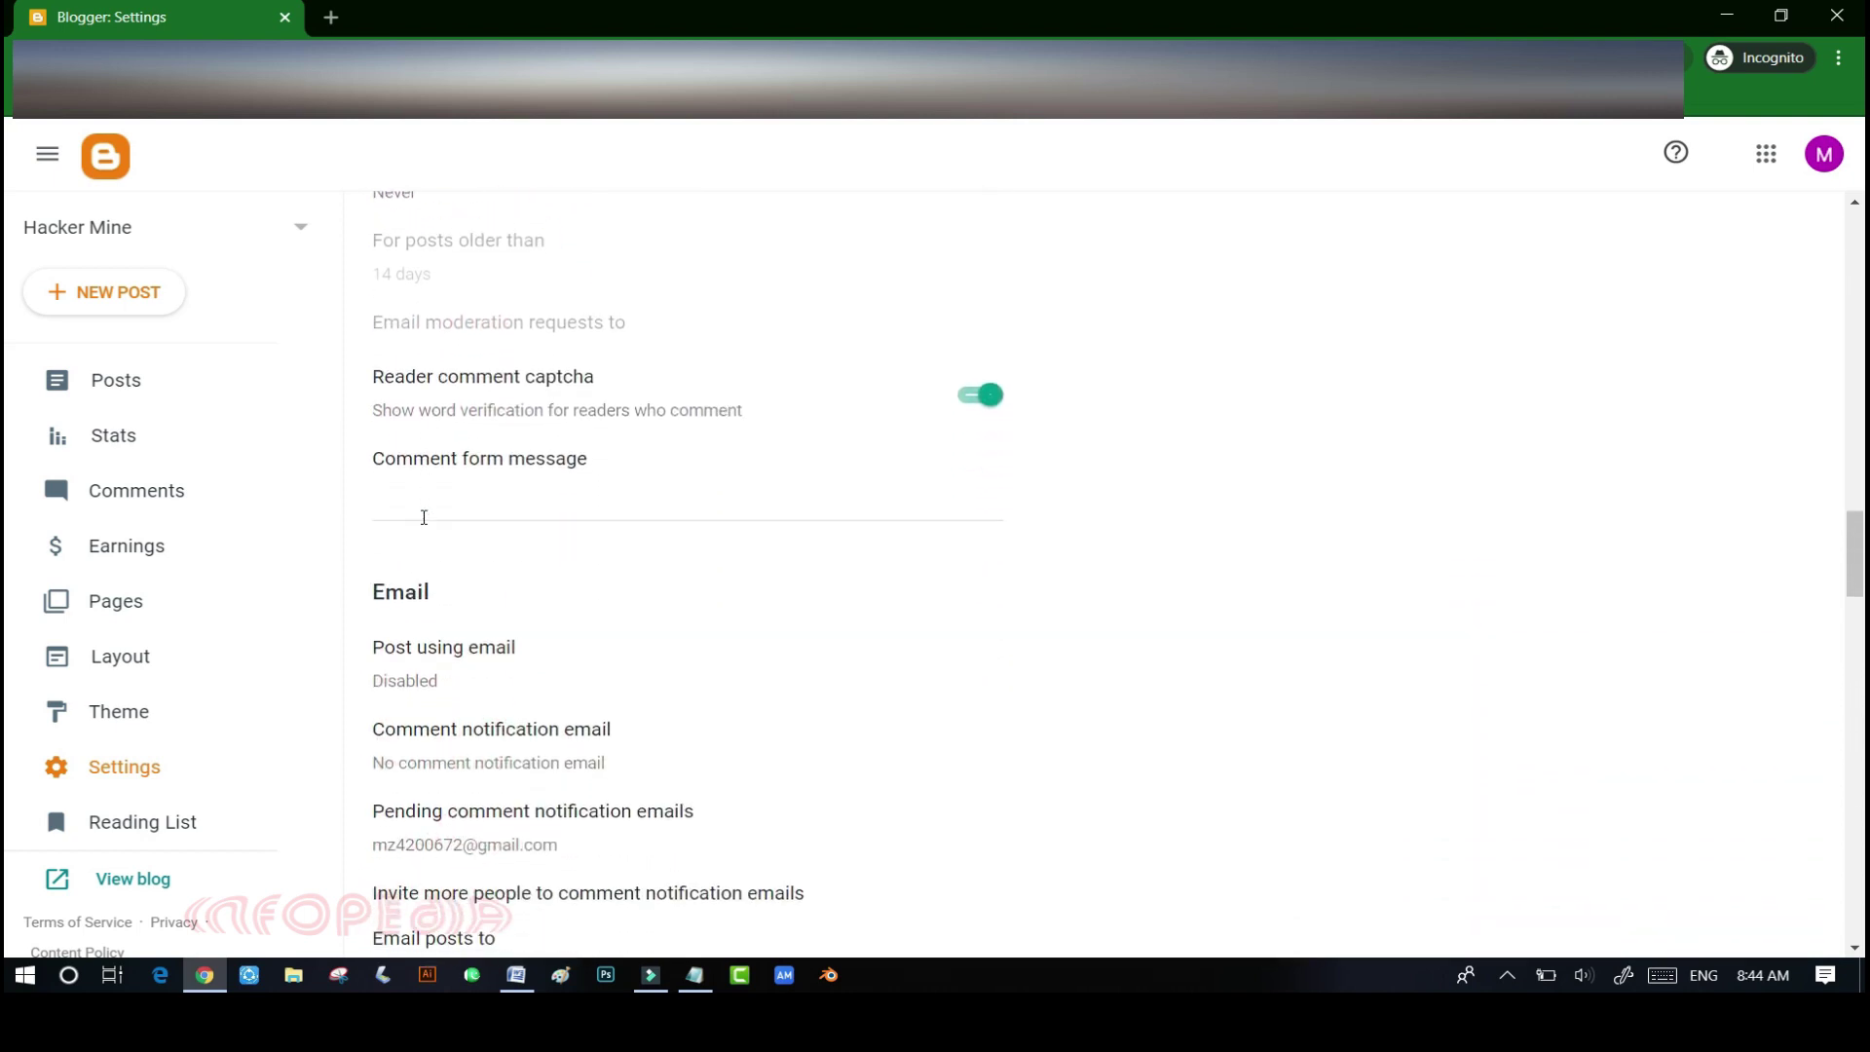
pyautogui.scroll(-4, 424, 518)
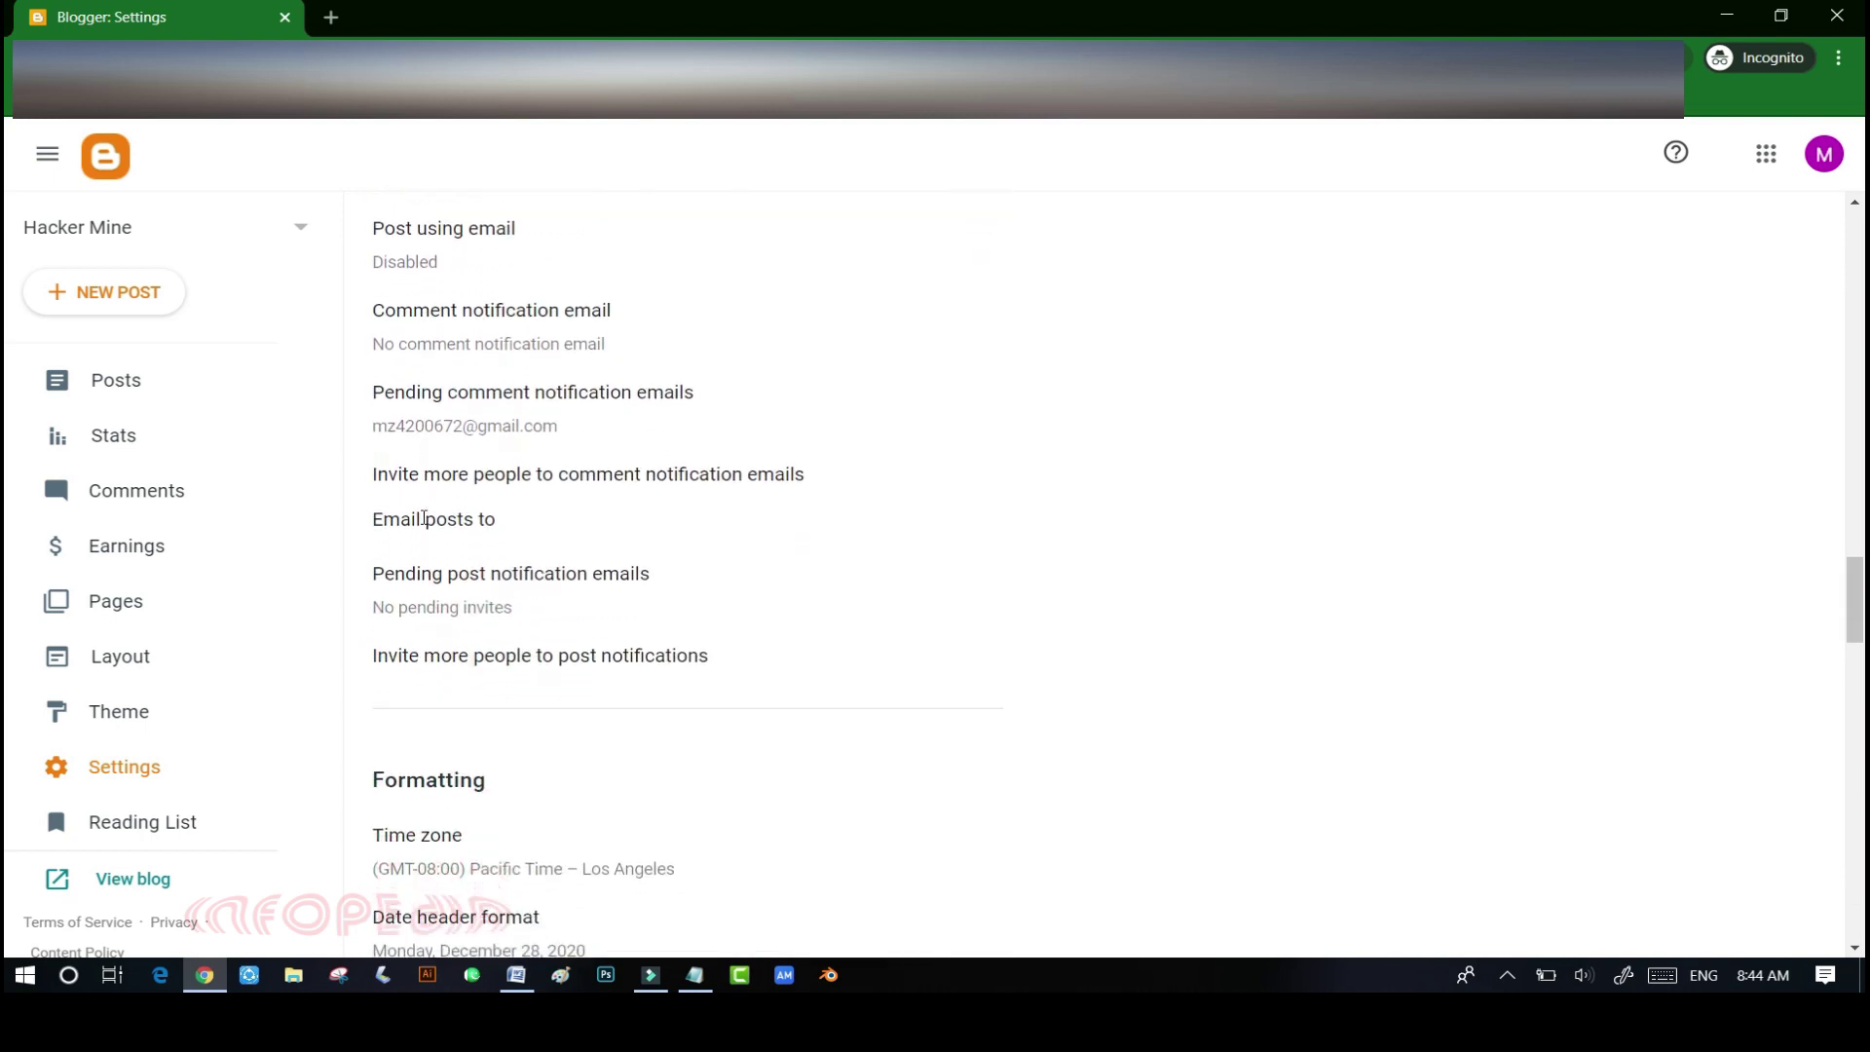
pyautogui.scroll(-4, 424, 517)
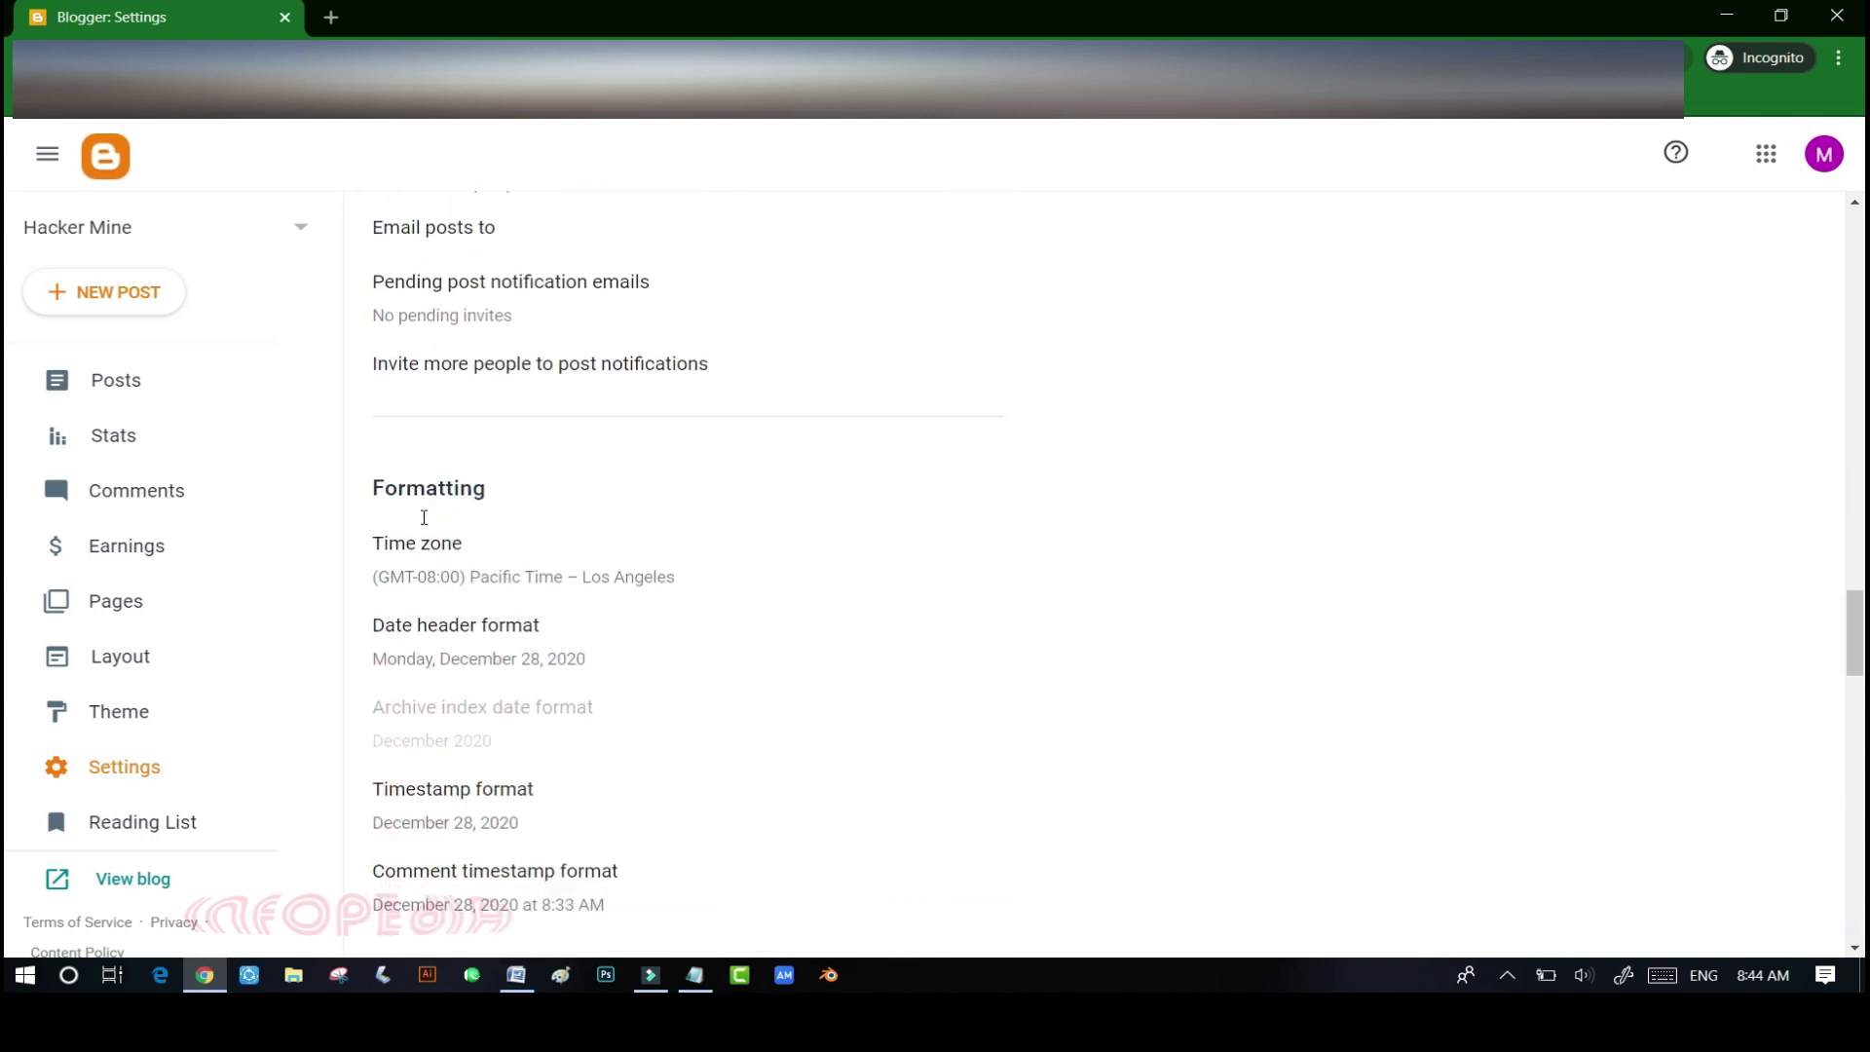
pyautogui.scroll(-5, 424, 517)
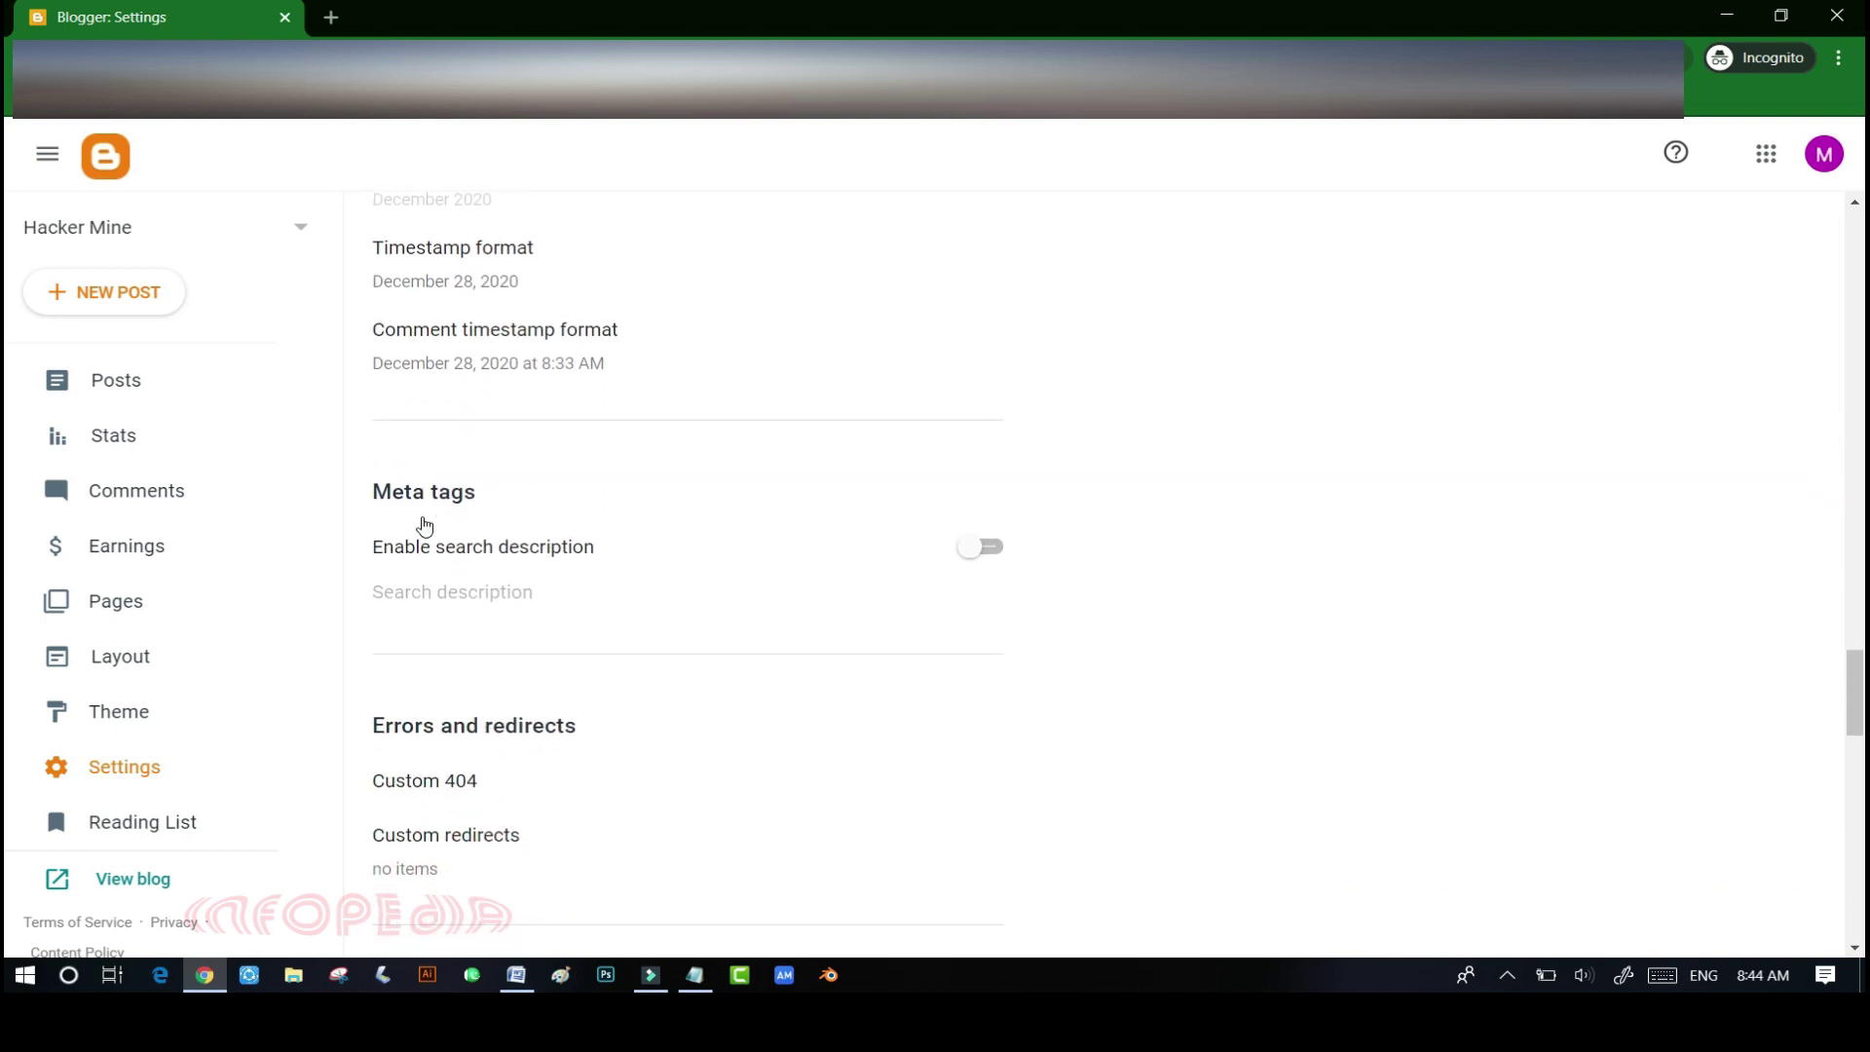
pyautogui.scroll(-3, 424, 526)
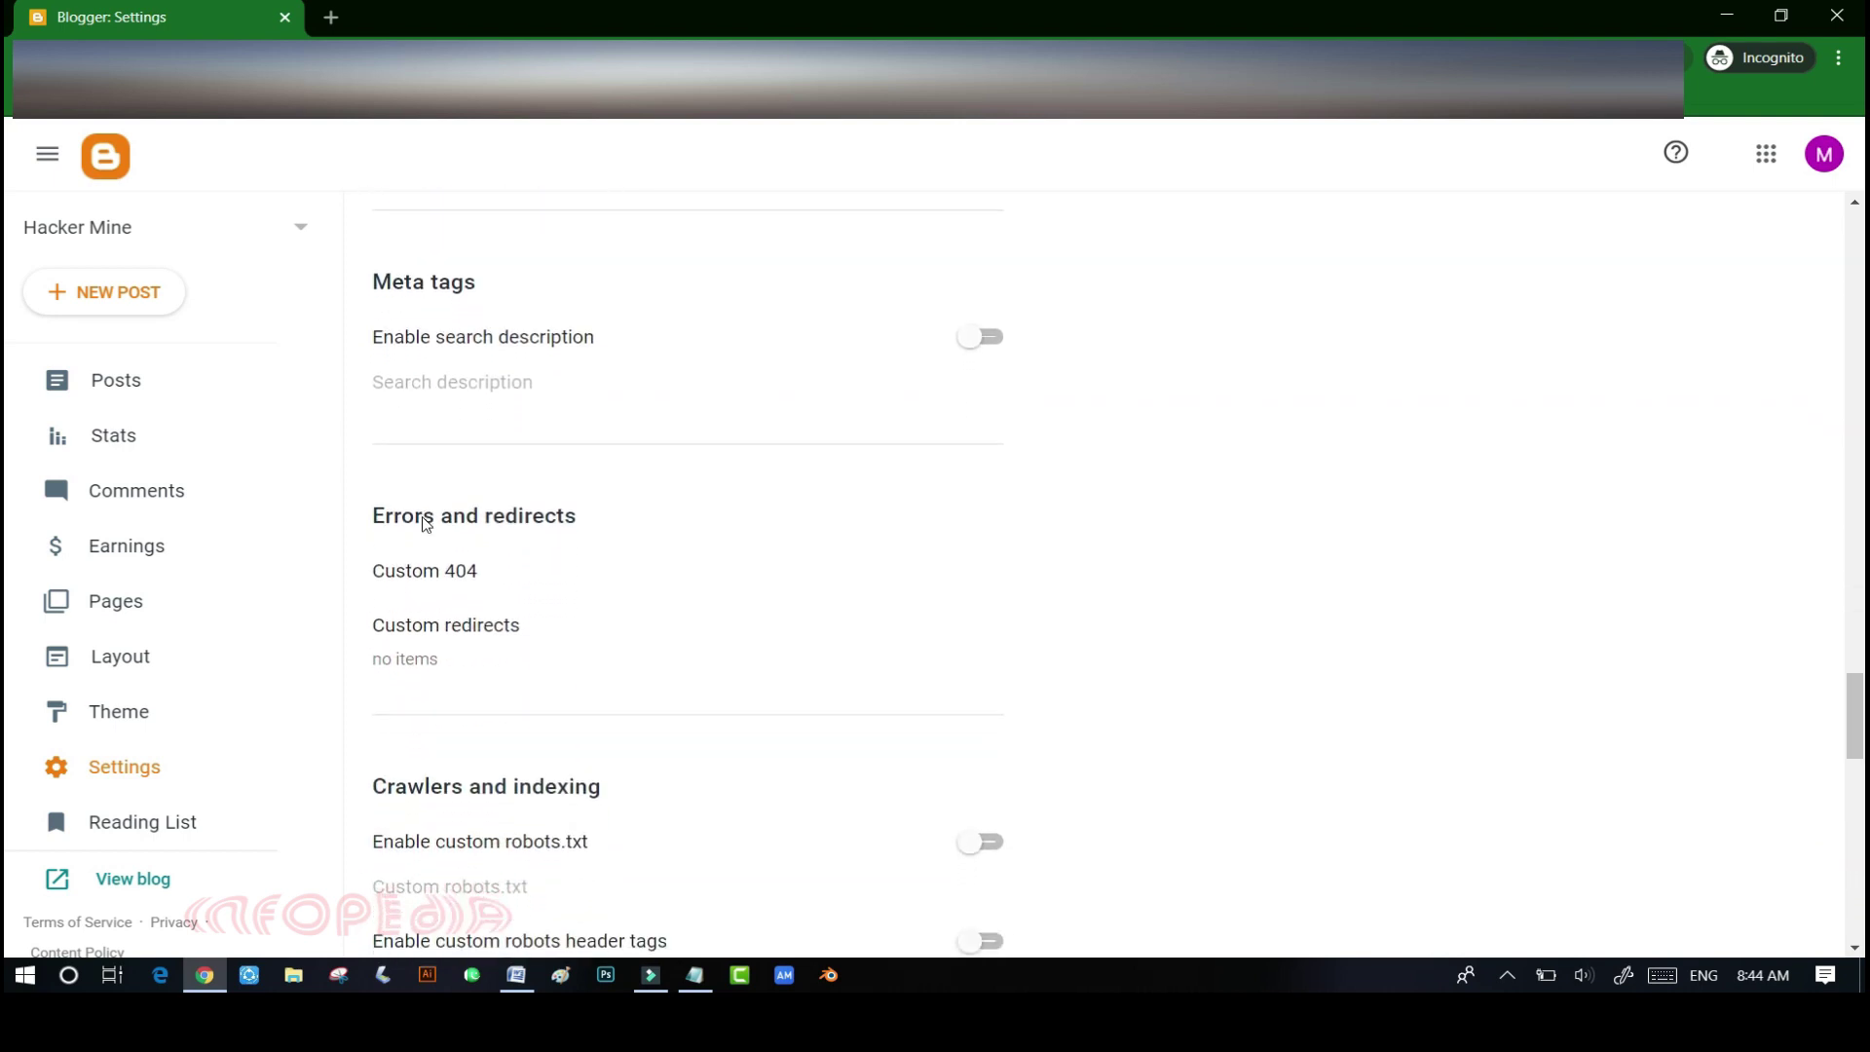
pyautogui.scroll(-1, 426, 525)
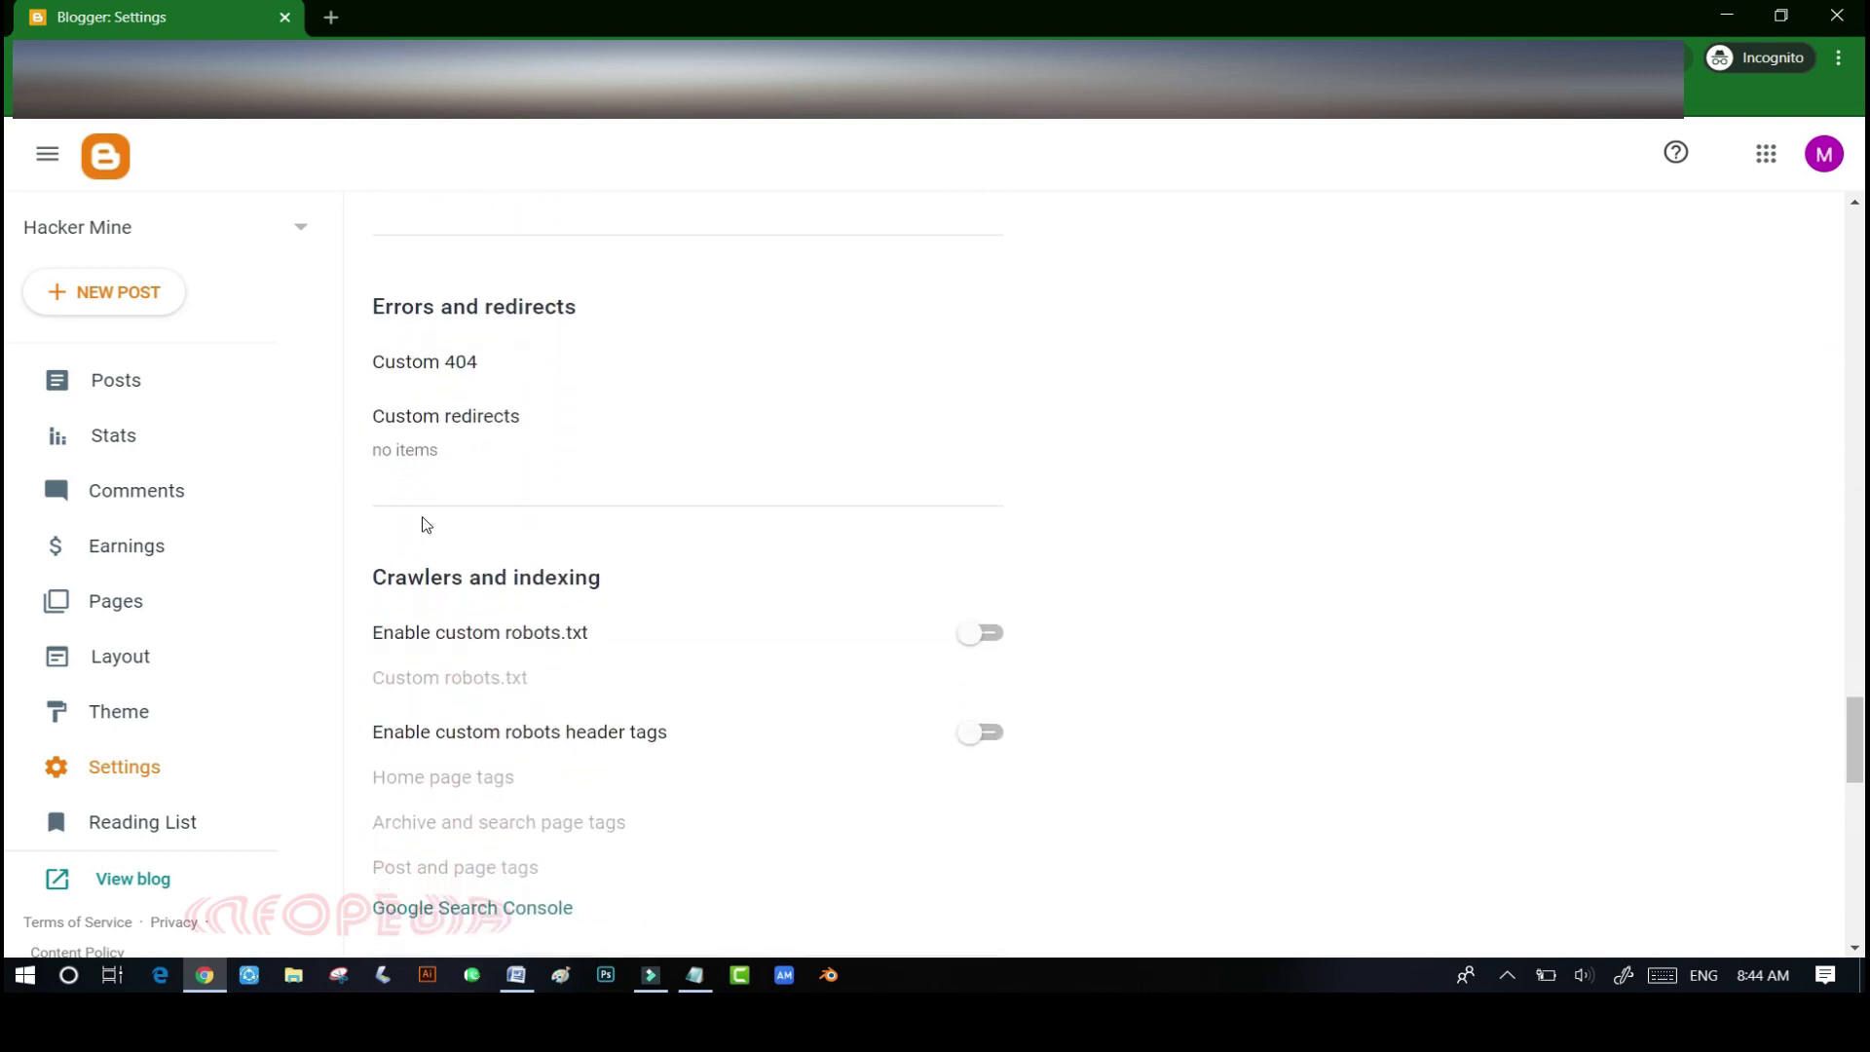
pyautogui.scroll(-3, 426, 525)
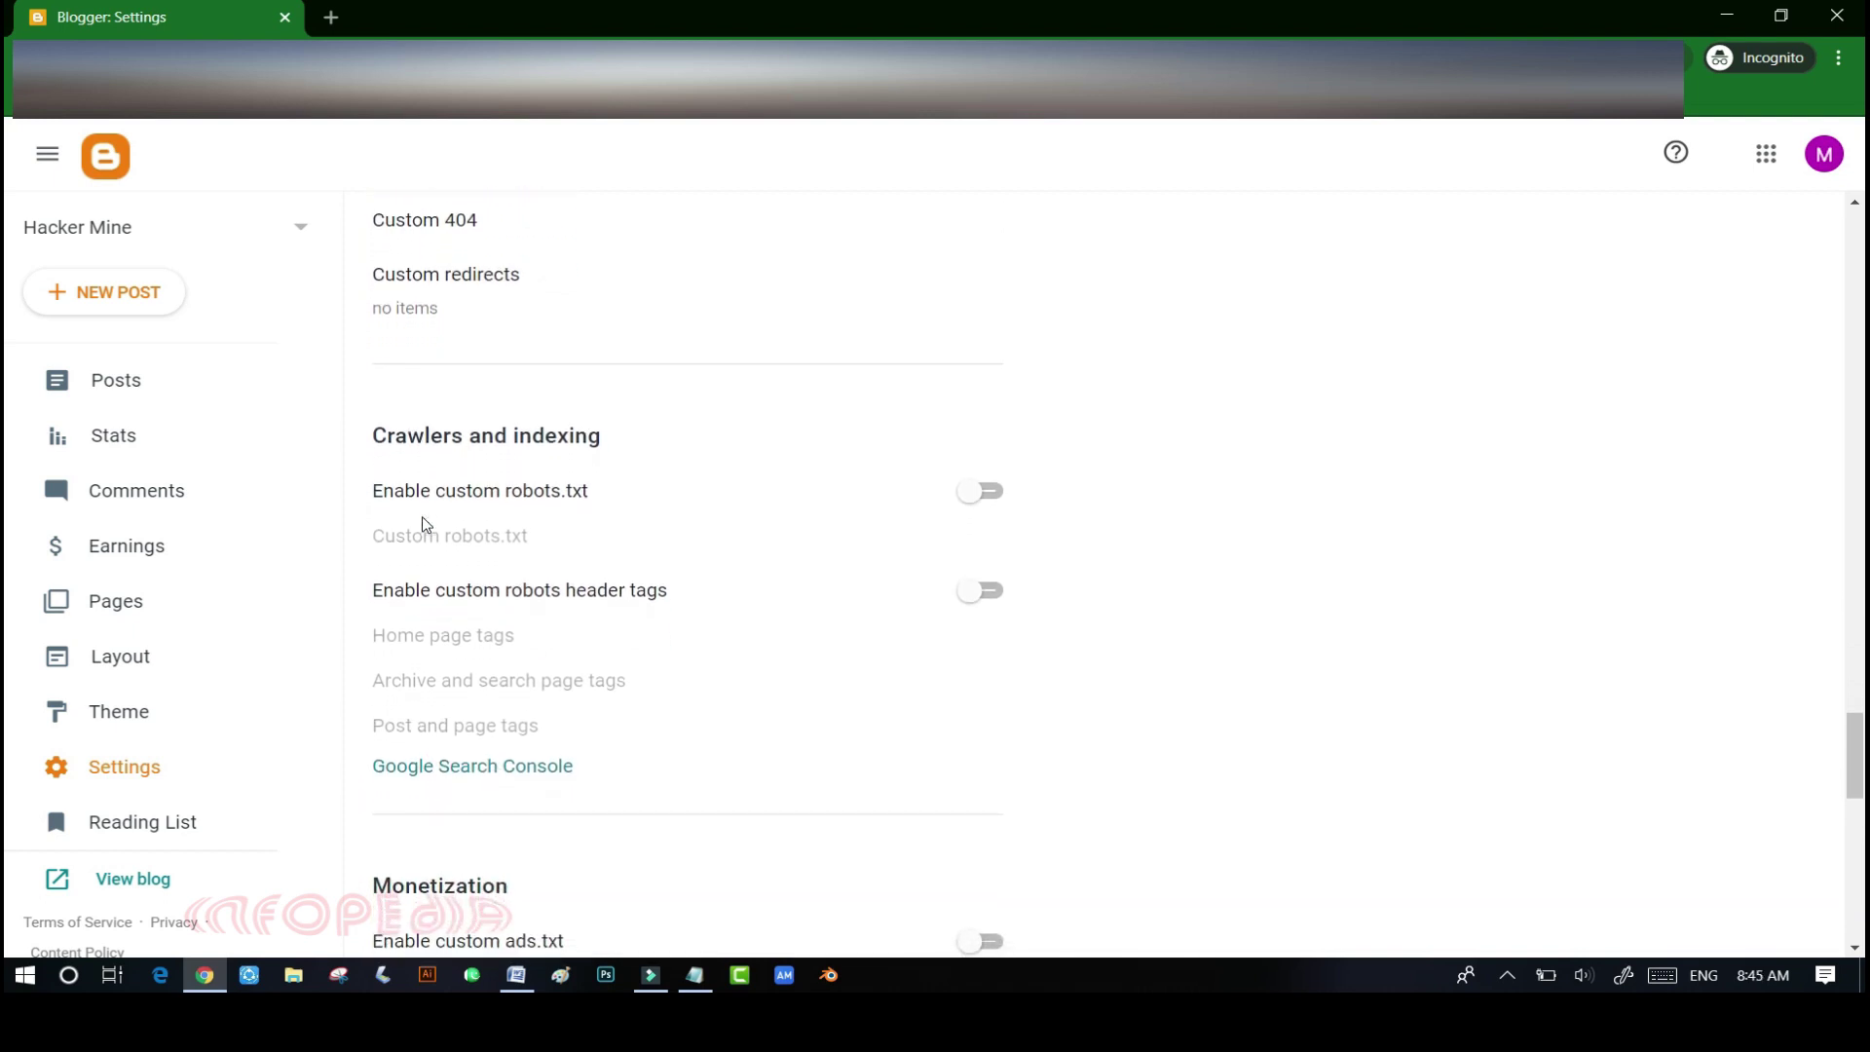
pyautogui.scroll(-2, 426, 525)
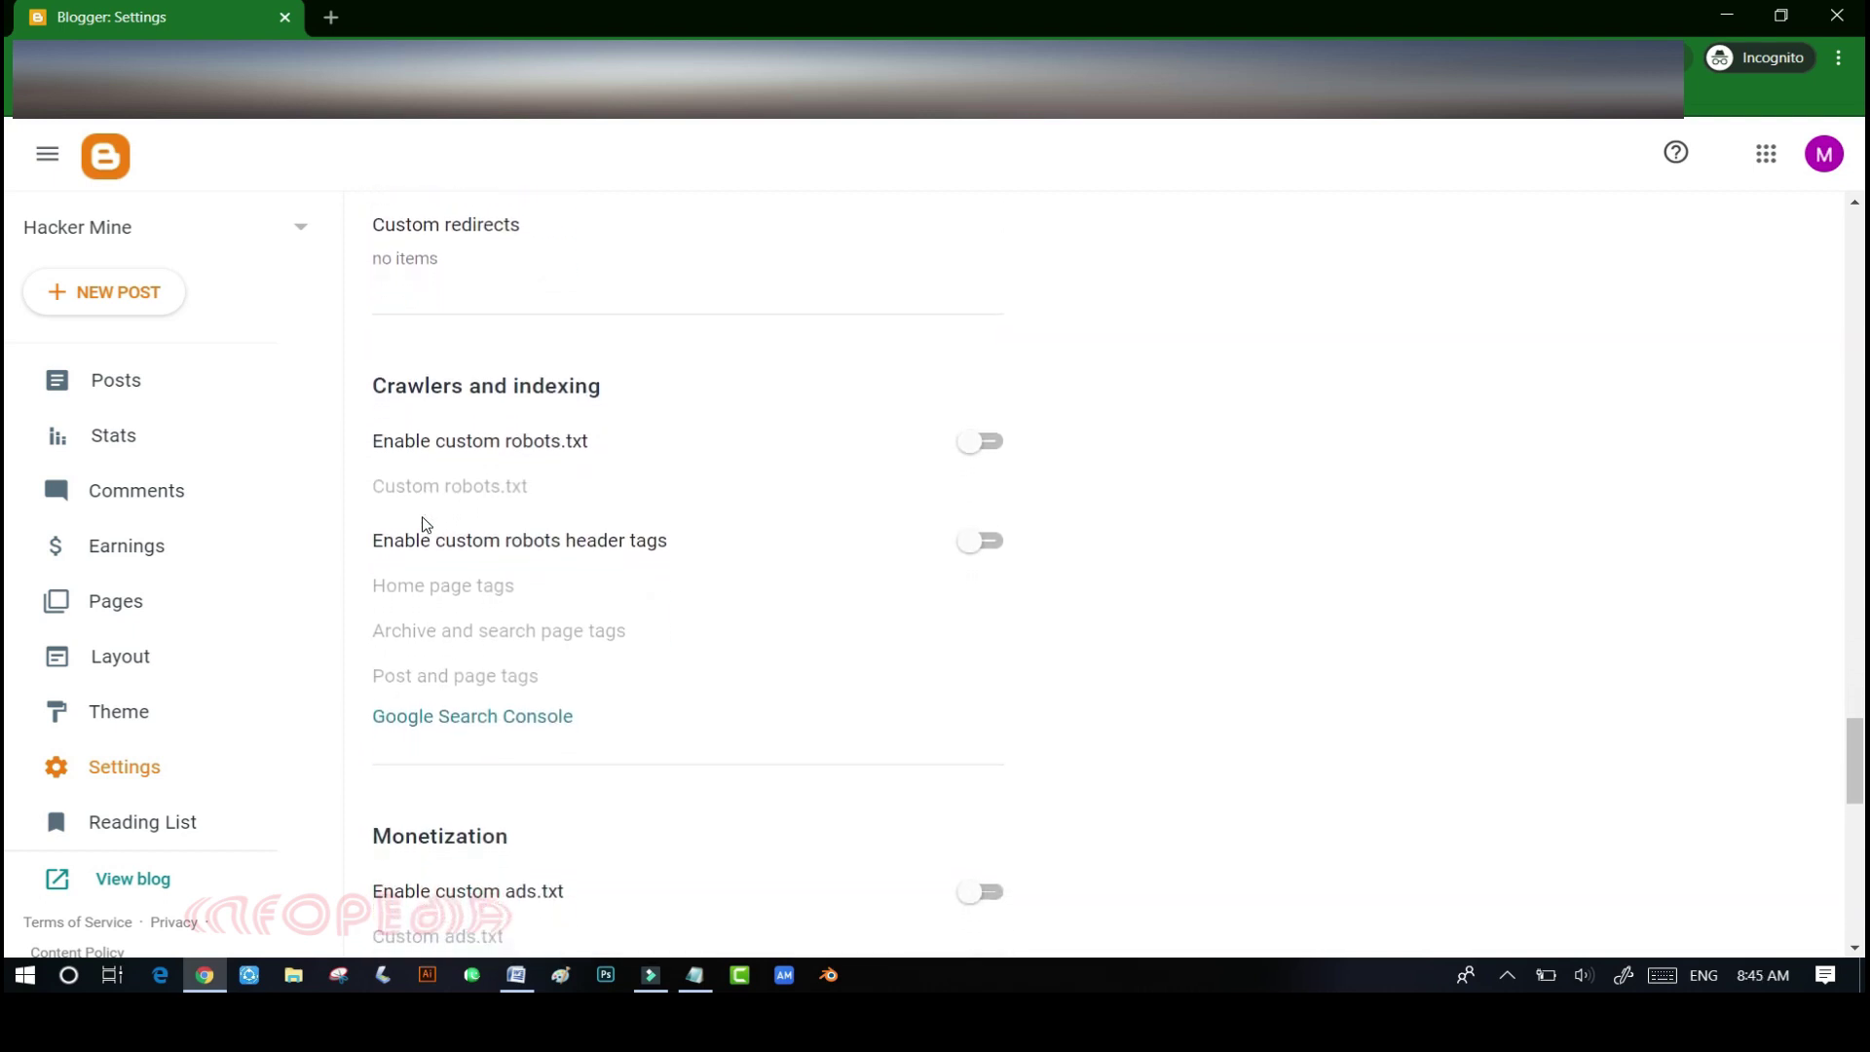
pyautogui.scroll(-8, 426, 525)
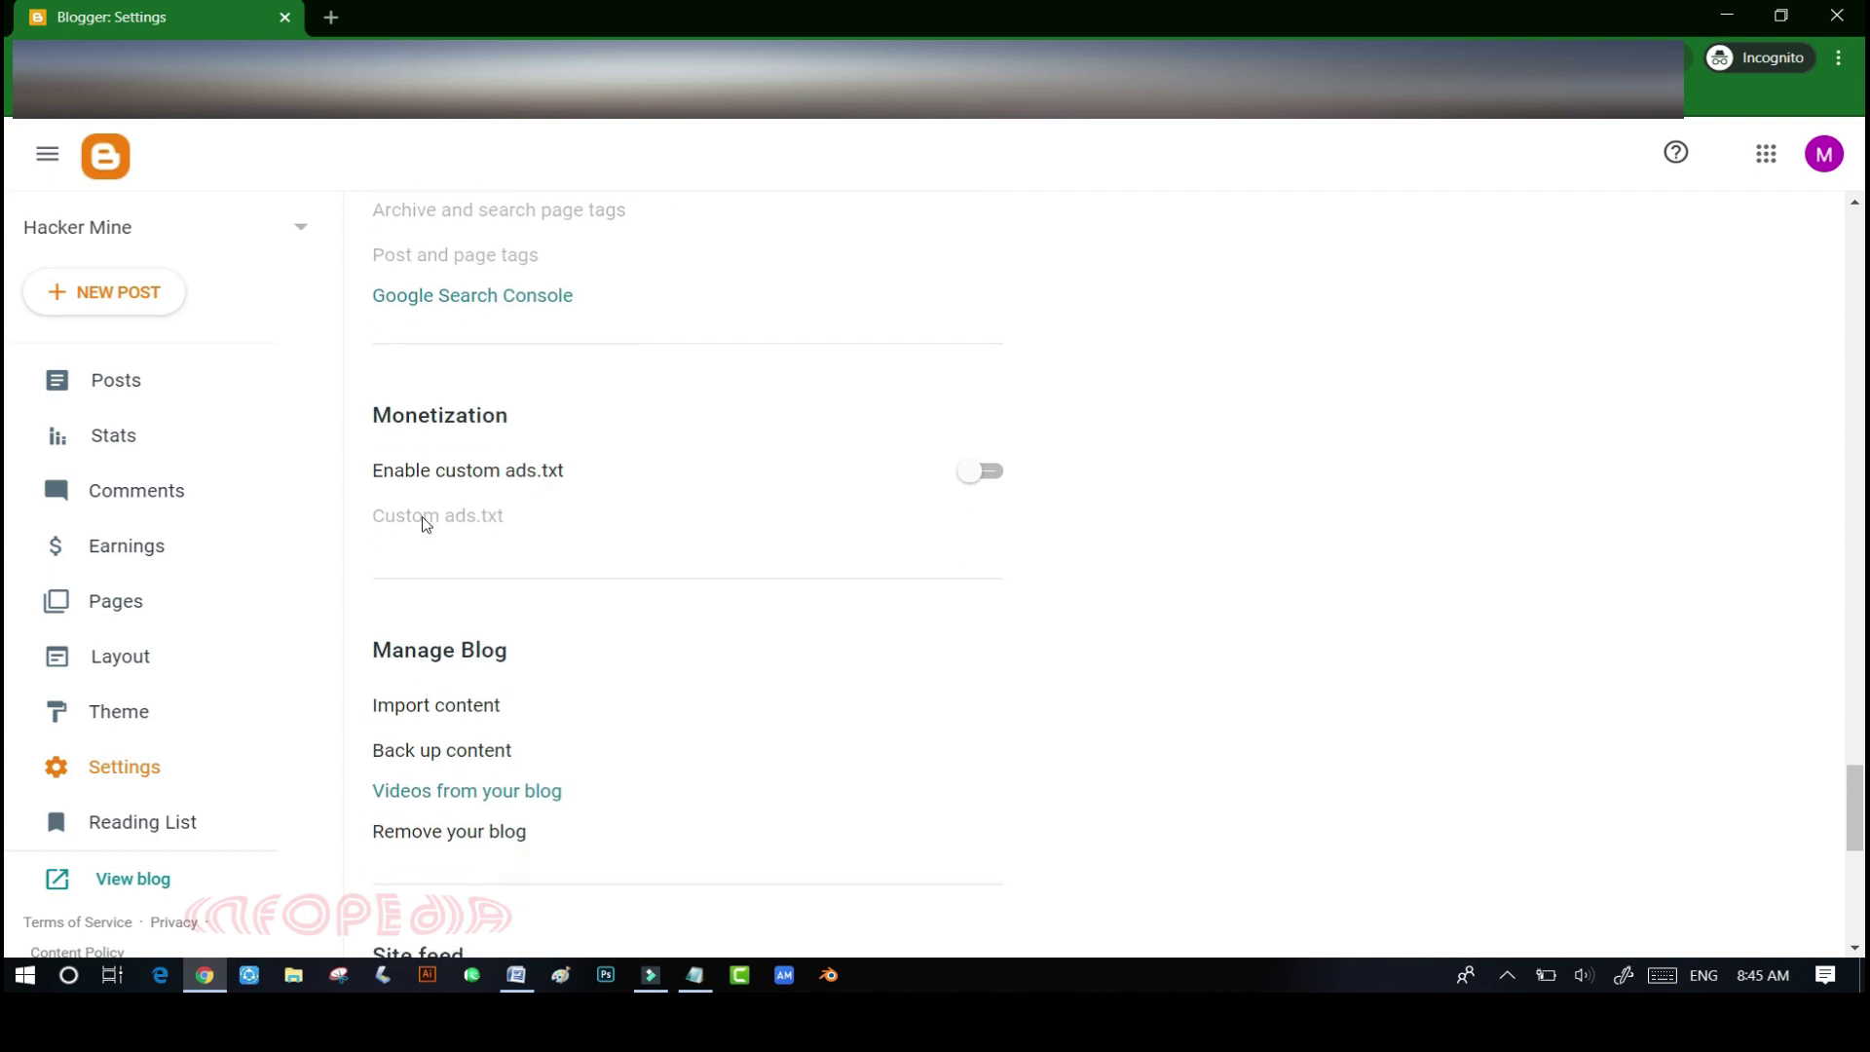
pyautogui.scroll(-1, 426, 526)
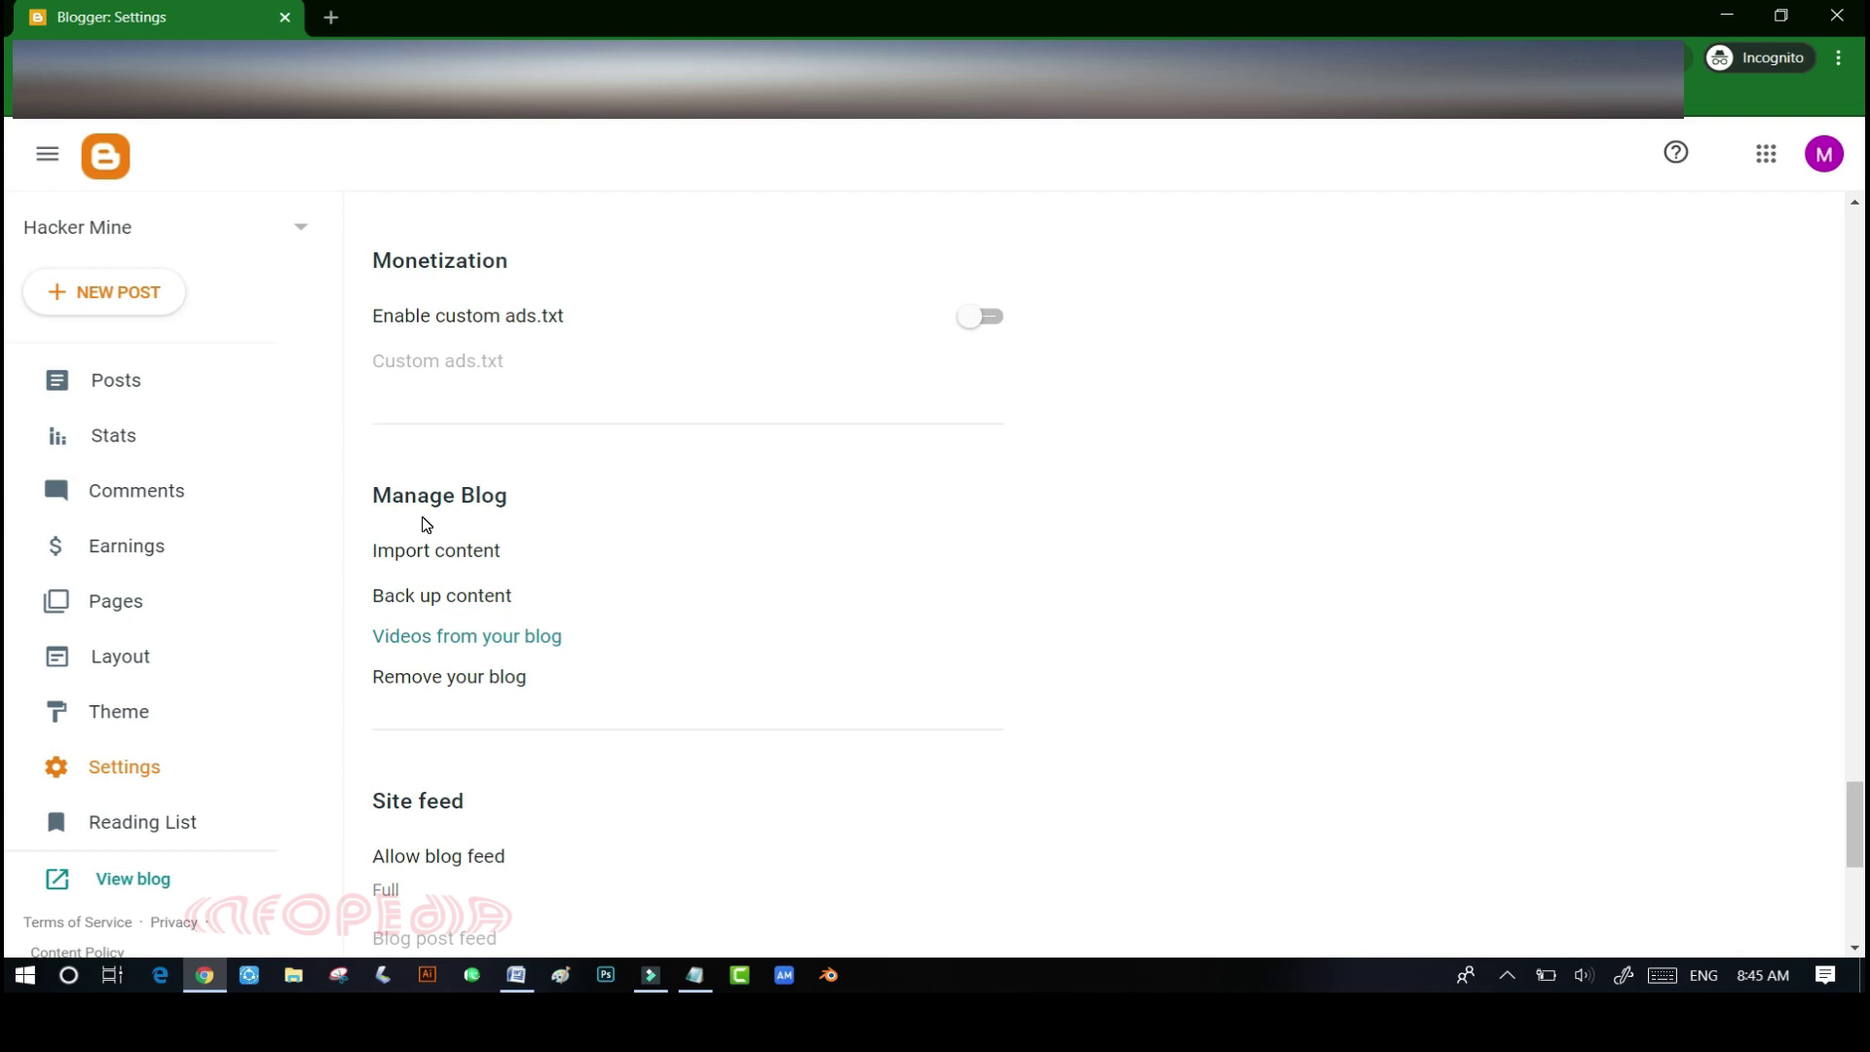
pyautogui.scroll(-4, 570, 765)
# - Minimize the browser to the desktop and close the ByteFence anti-malware alert
pyautogui.scroll(20, 570, 766)
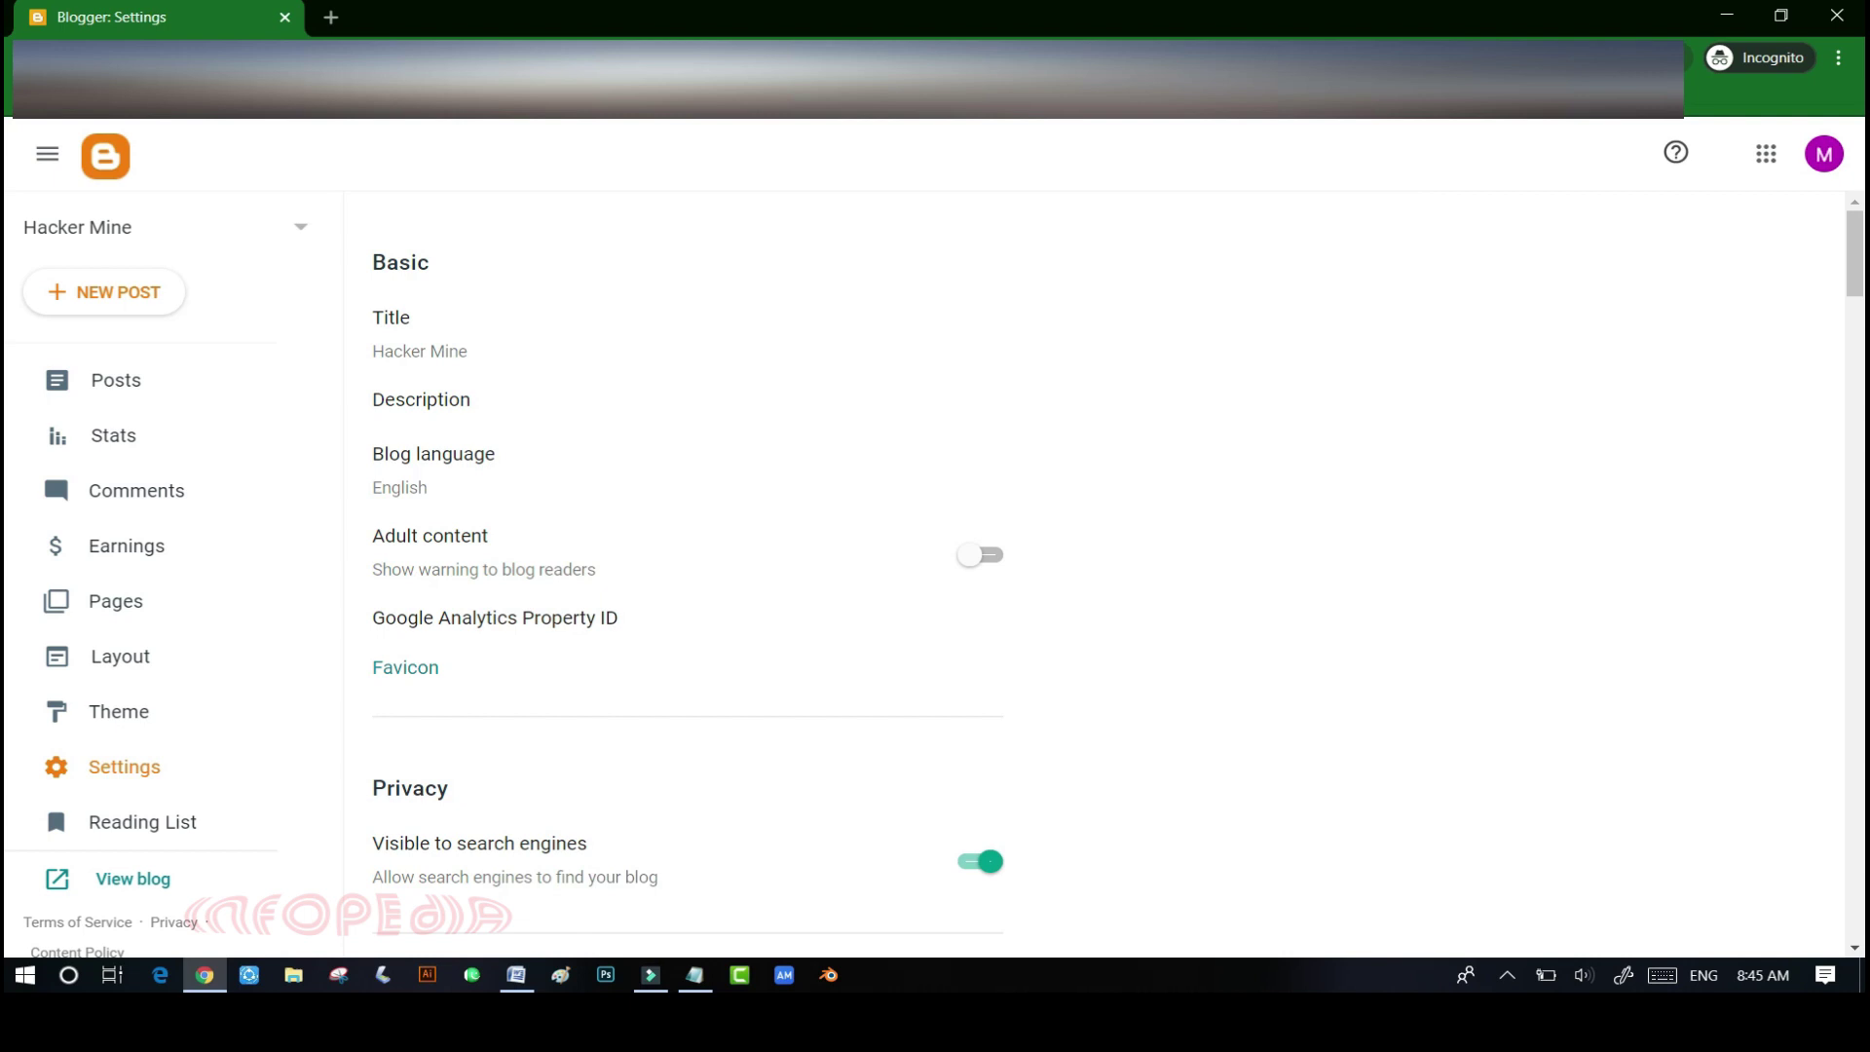
pyautogui.click(1726, 17)
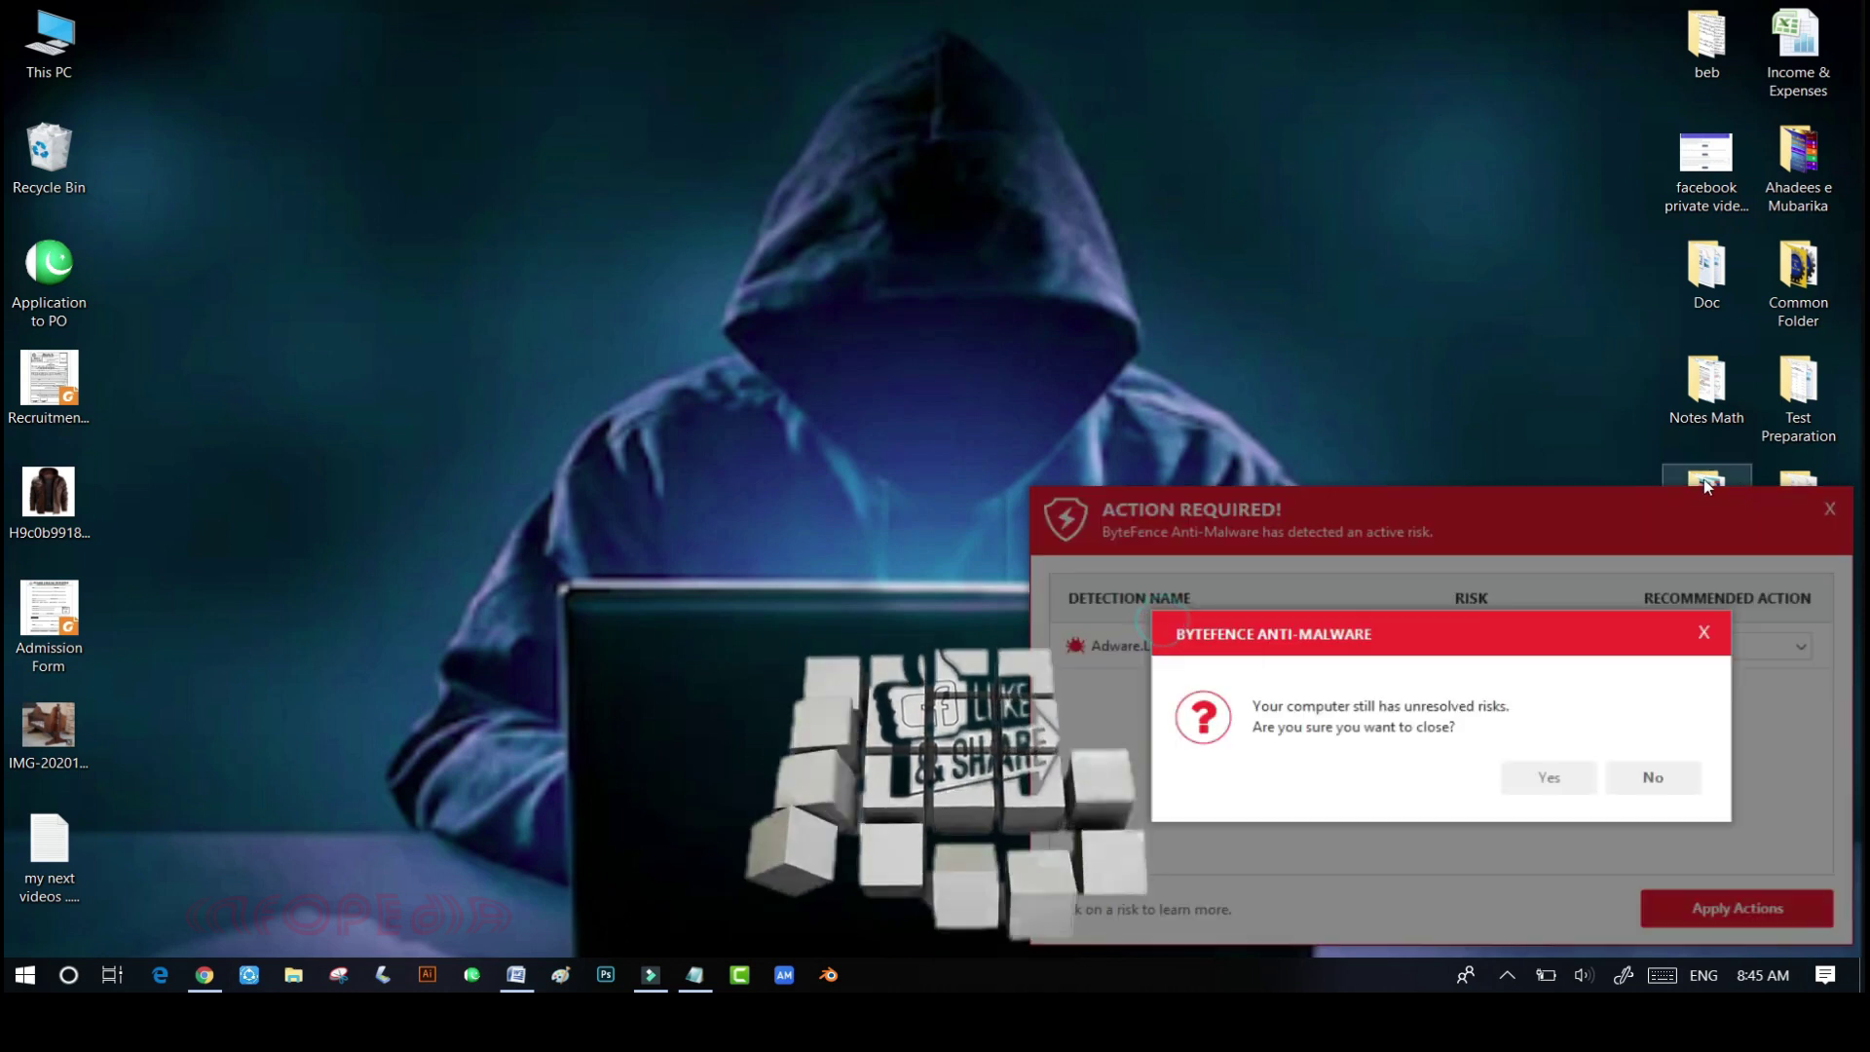
pyautogui.click(1537, 777)
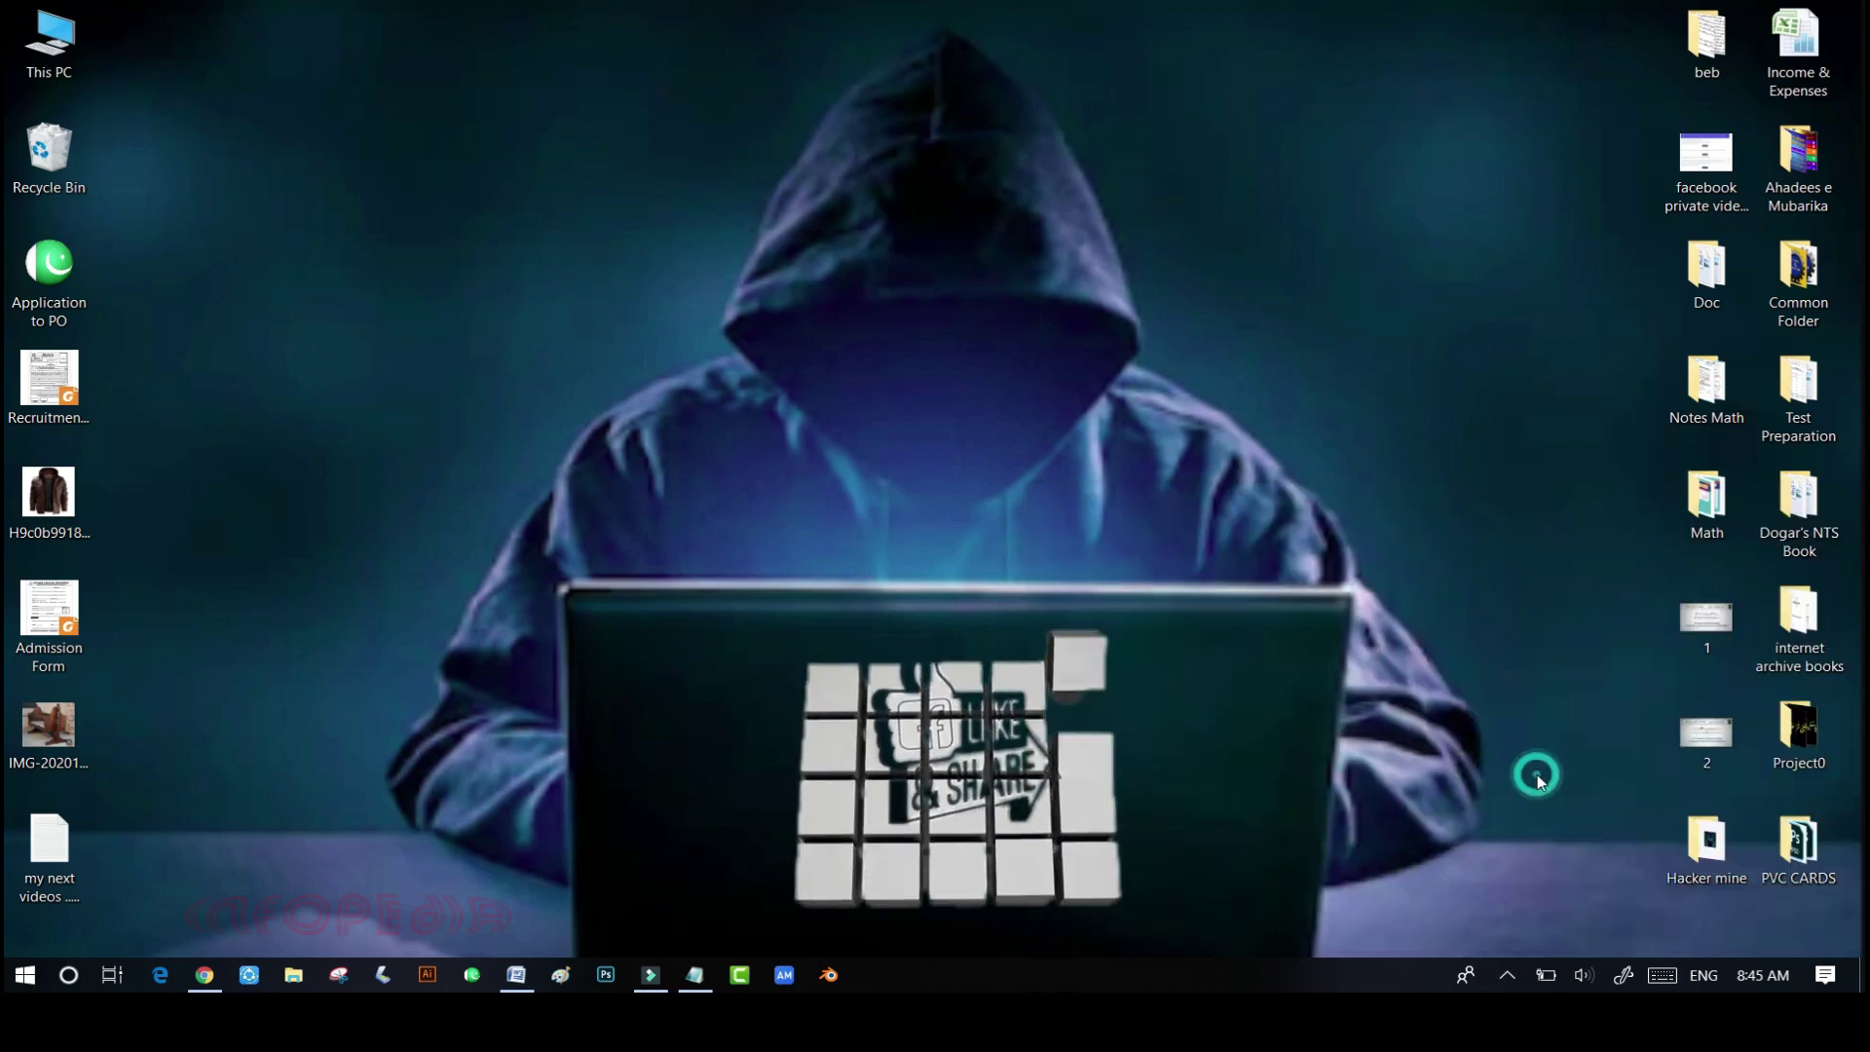